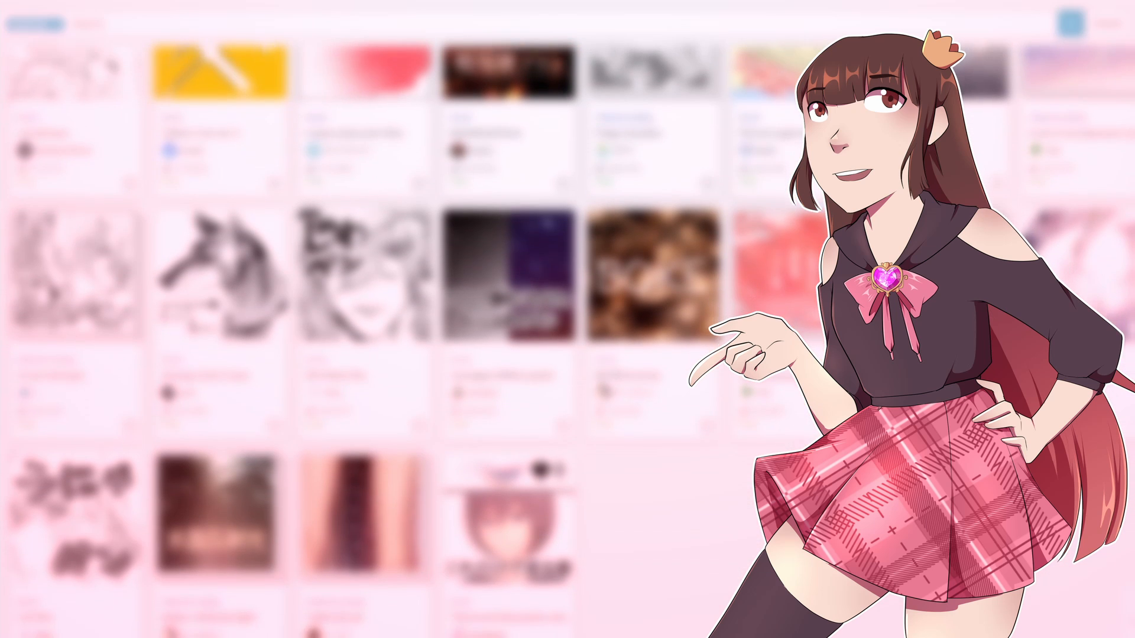
scroll(567, 337, down, 1)
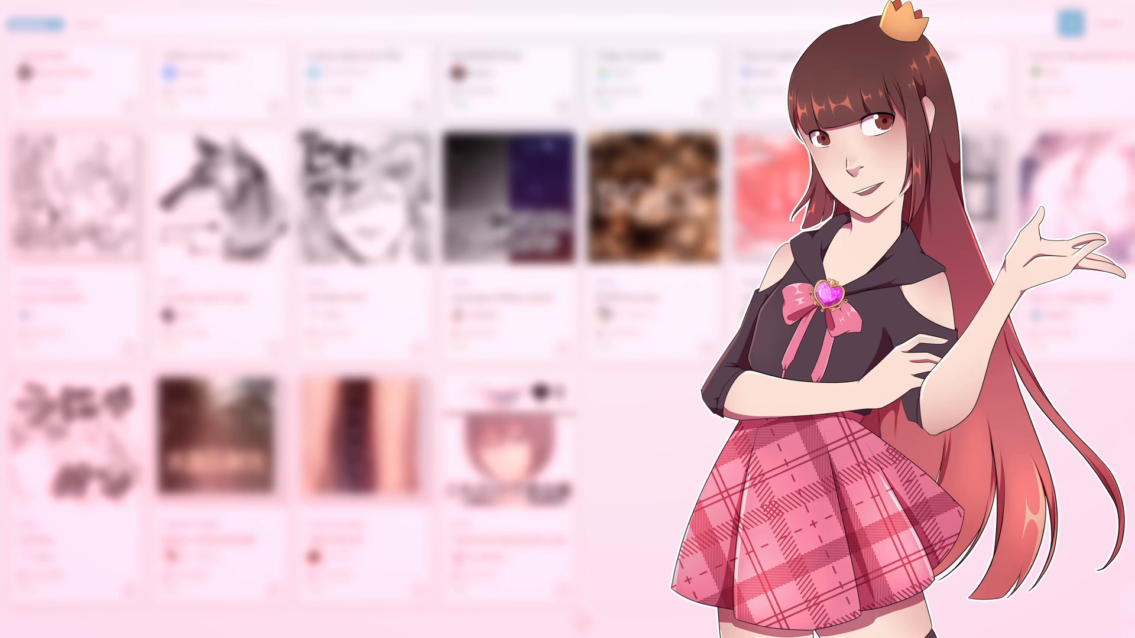
scroll(567, 336, down, 1)
scroll(568, 337, down, 8)
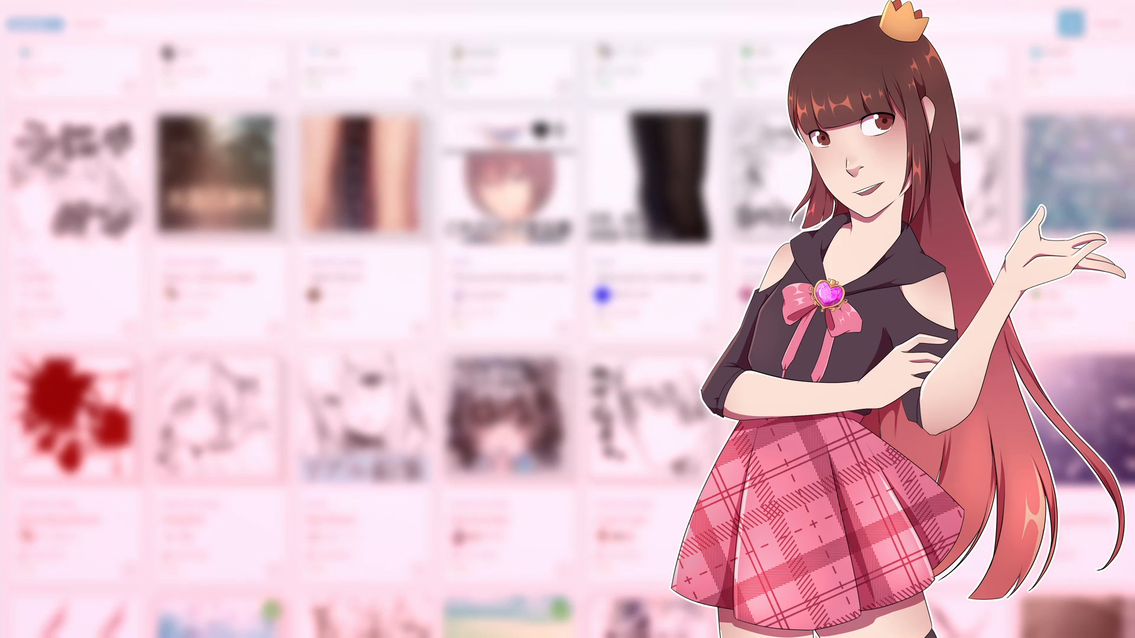
scroll(568, 337, down, 8)
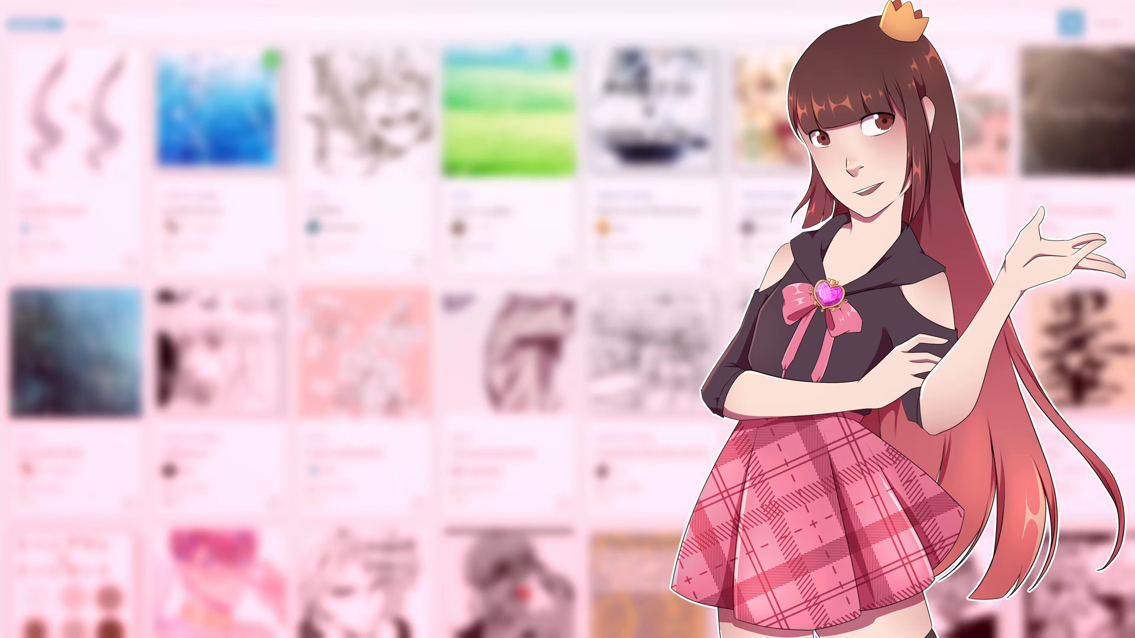
scroll(567, 337, down, 3)
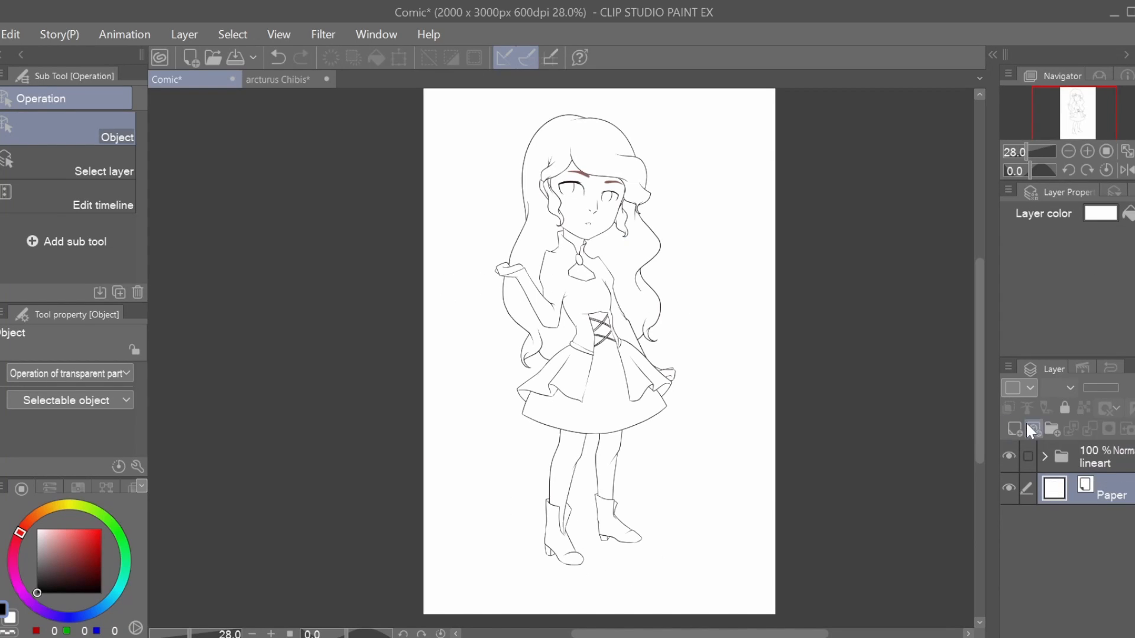
Step: On a new layer between the lineart folder and the paper, choose the 隙間無く囲って塗るツール fill sub tool and open the Sub View
key(g)
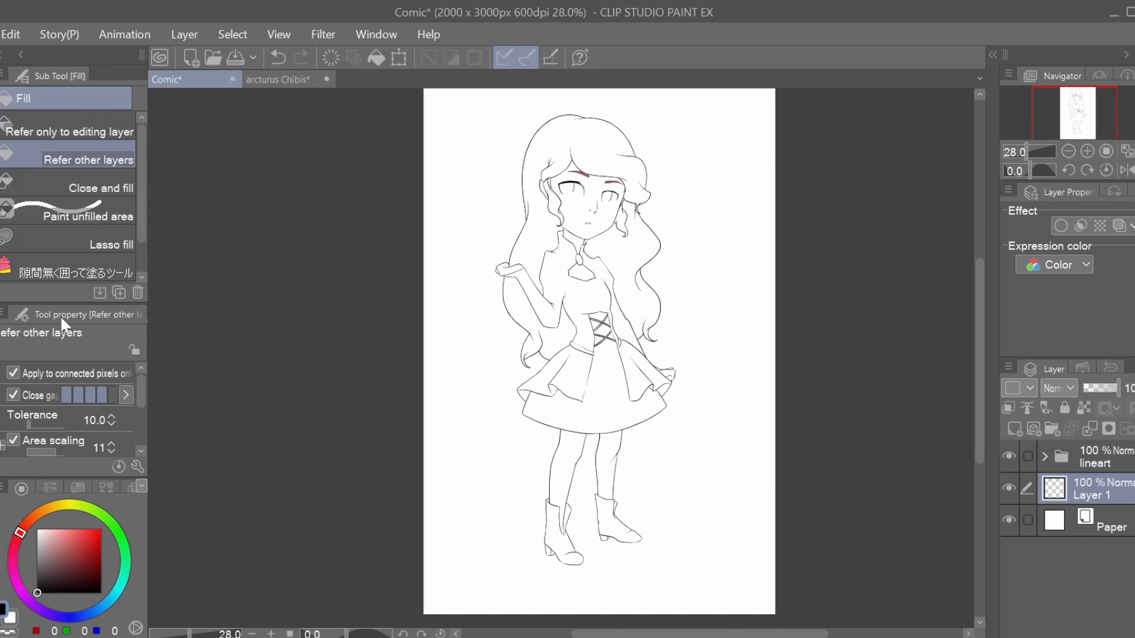
click(124, 263)
scroll(105, 236, down, 1)
click(376, 35)
click(503, 525)
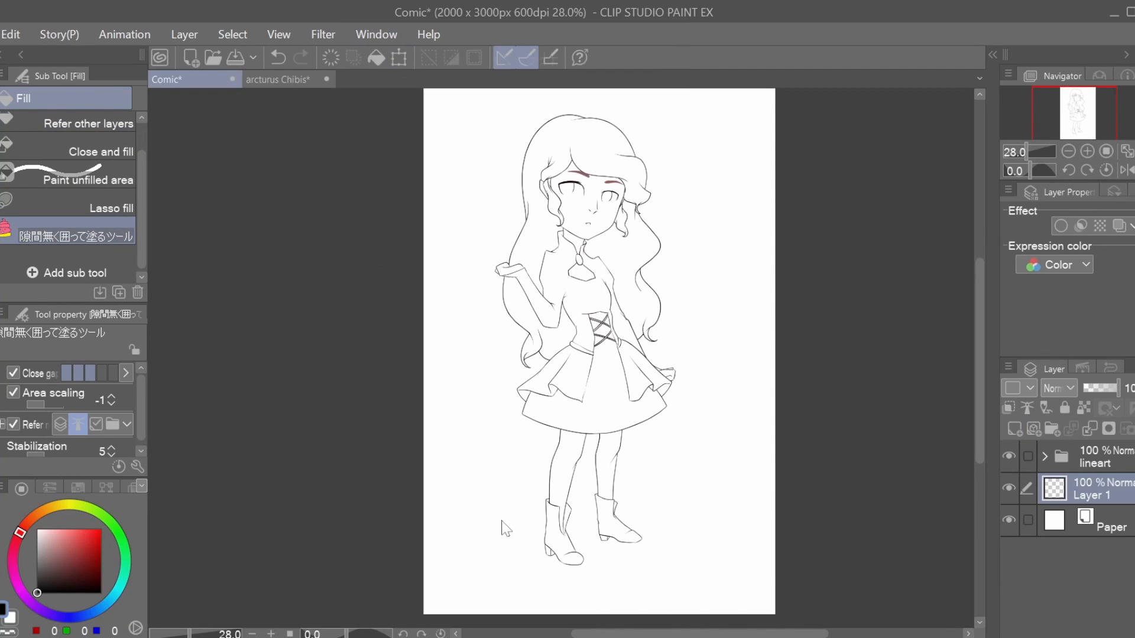
Step: Frame the pink-haired chibi reference in the Sub View and sample her hair colour
drag(378, 156, 319, 189)
click(342, 417)
click(343, 418)
drag(307, 312, 327, 276)
click(254, 381)
drag(338, 213, 324, 378)
drag(315, 244, 319, 275)
click(324, 222)
drag(331, 189, 306, 163)
Step: Set the lineart folder as the reference layer and fill the character's whole silhouette on Layer 1 with the sampled pink
click(1094, 456)
click(1027, 408)
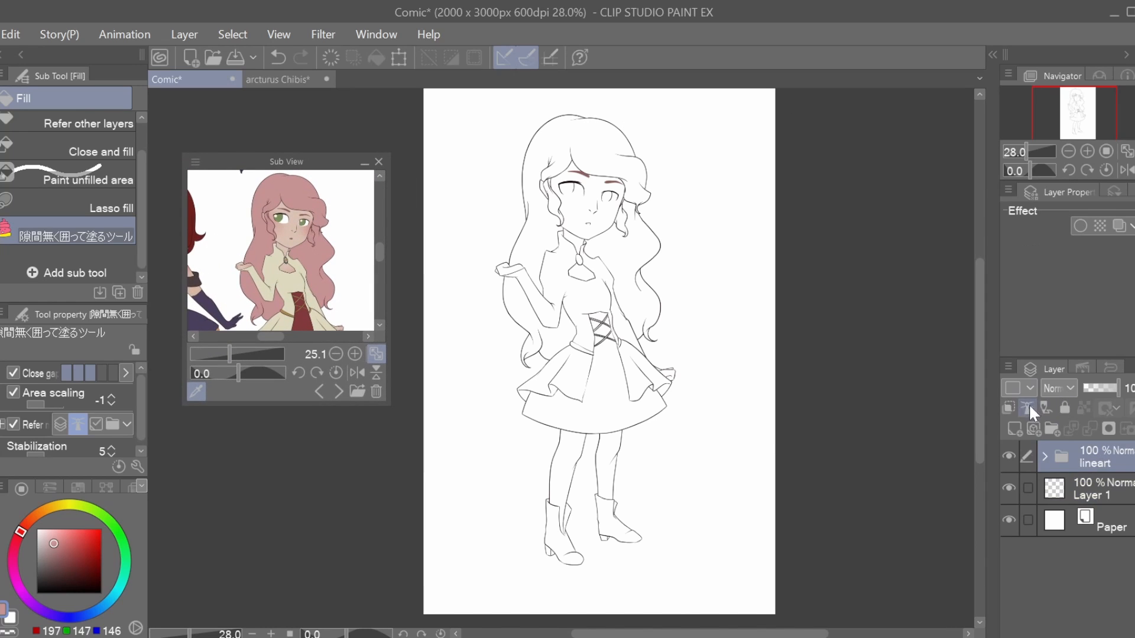
click(1094, 489)
mouse_move(676, 181)
mouse_down()
mouse_move(768, 410)
mouse_move(779, 509)
mouse_up()
click(1009, 457)
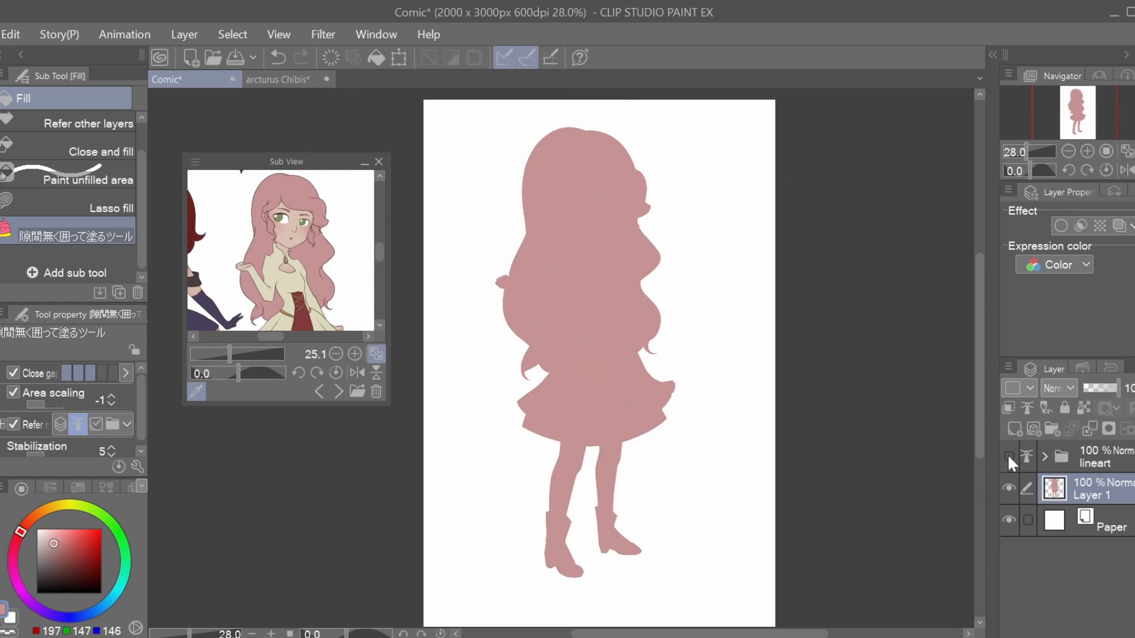
click(1008, 457)
Step: Lock Layer 1's transparent pixels and refill the silhouette with the skin tone sampled from the reference's face
click(291, 243)
click(1083, 408)
click(376, 58)
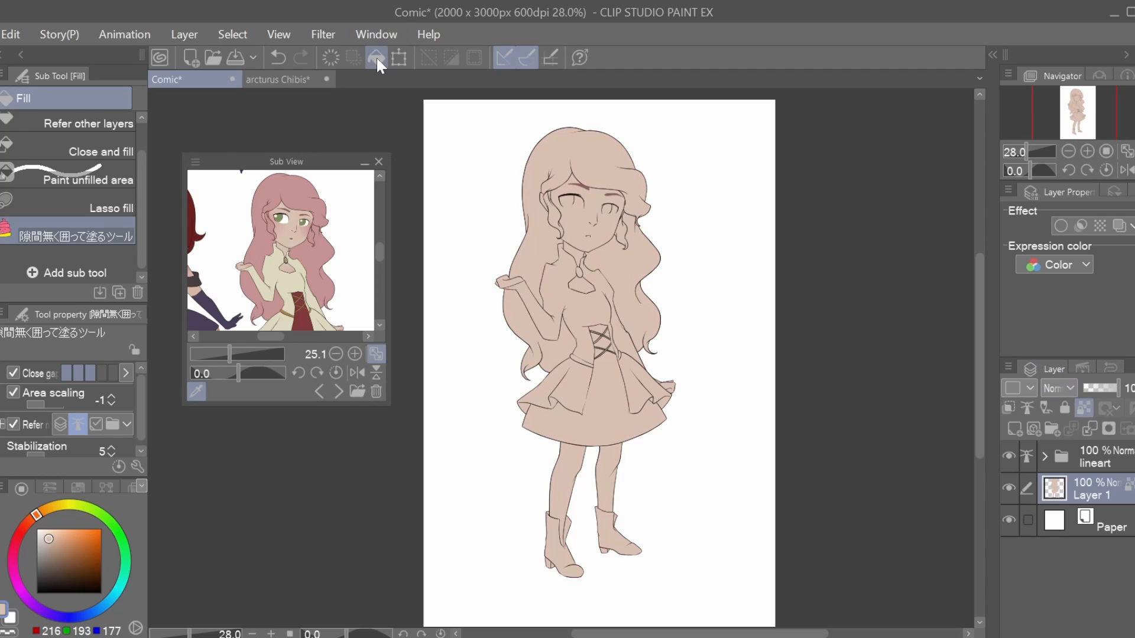
Step: Fill every hair section with the reference's pink hair colour using the Refer other layers fill
click(295, 188)
scroll(121, 161, up, 1)
click(120, 158)
click(606, 154)
click(637, 254)
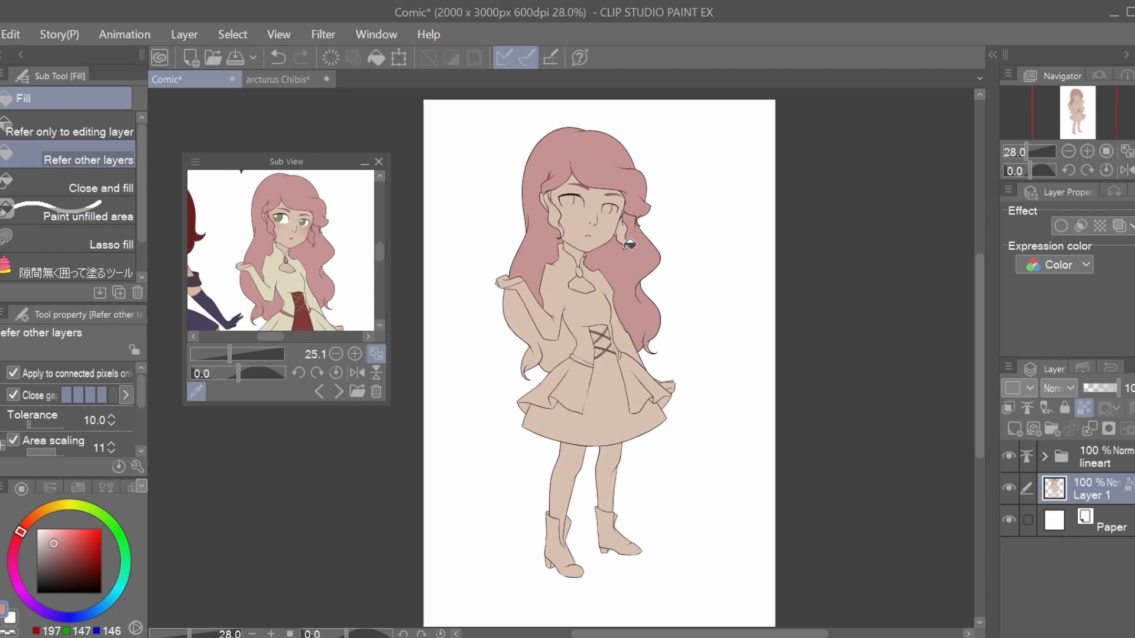
click(625, 239)
click(542, 349)
Step: Fill the bodice, sleeves and overskirt with the cream colour sampled from the reference's dress
click(329, 279)
click(556, 391)
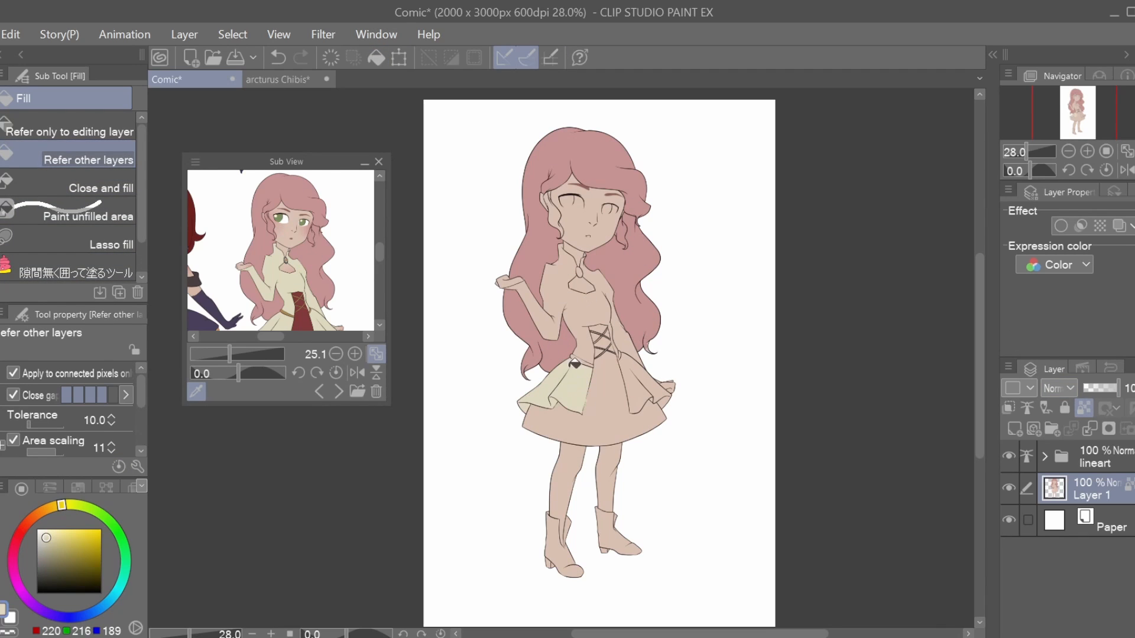
click(572, 306)
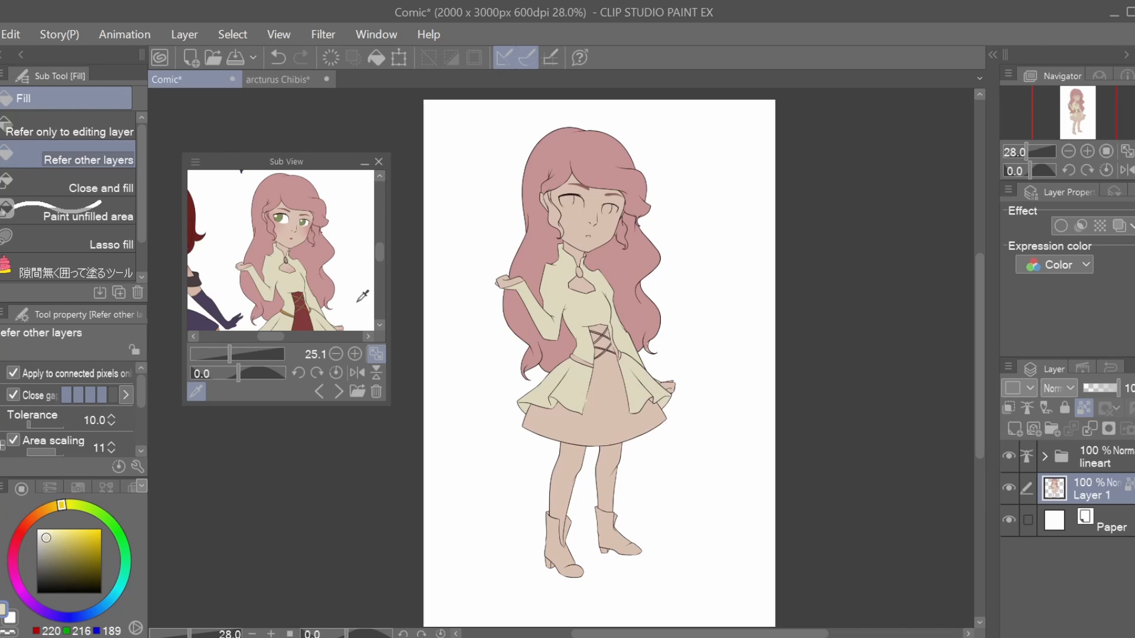
Step: Fill the underskirt and corset panel with the reference's dark red and the boots with its dark brown
click(300, 313)
click(607, 403)
scroll(281, 248, down, 3)
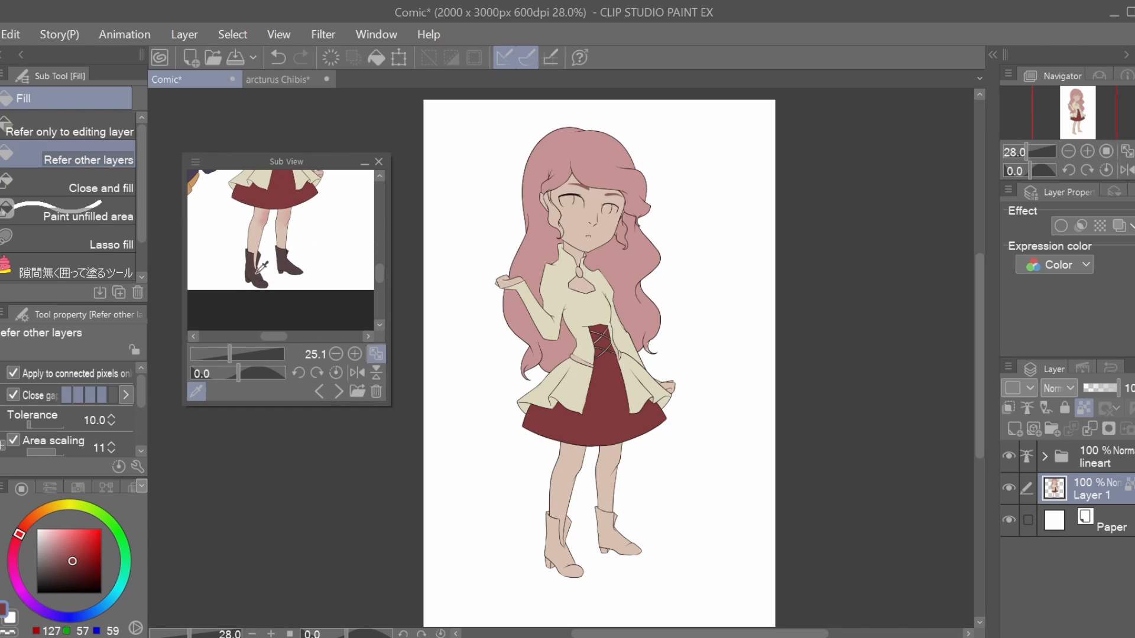
click(256, 273)
click(582, 568)
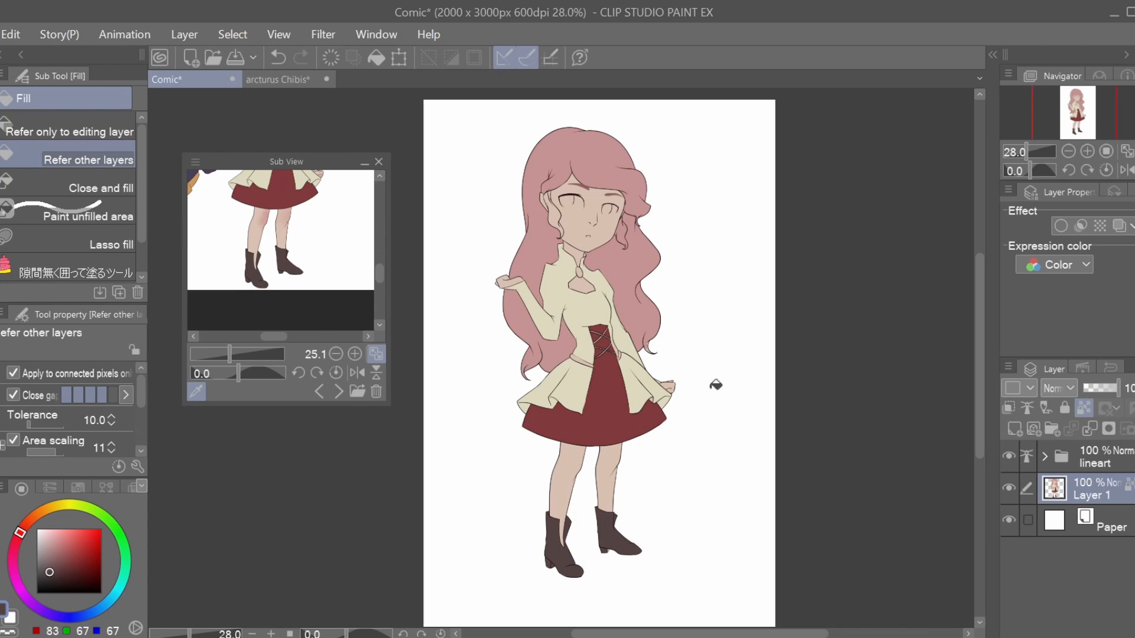
click(1009, 455)
click(1008, 456)
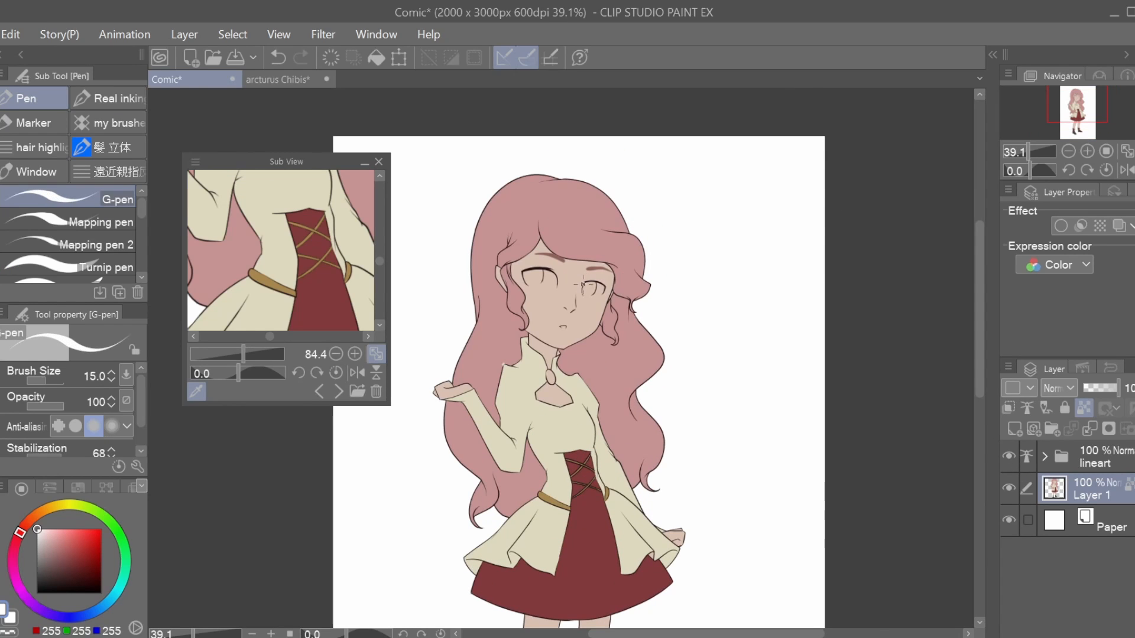
Step: Try to fill the character's eye with white and undo the last change
key(g)
click(593, 289)
key(p)
key(ctrl+z)
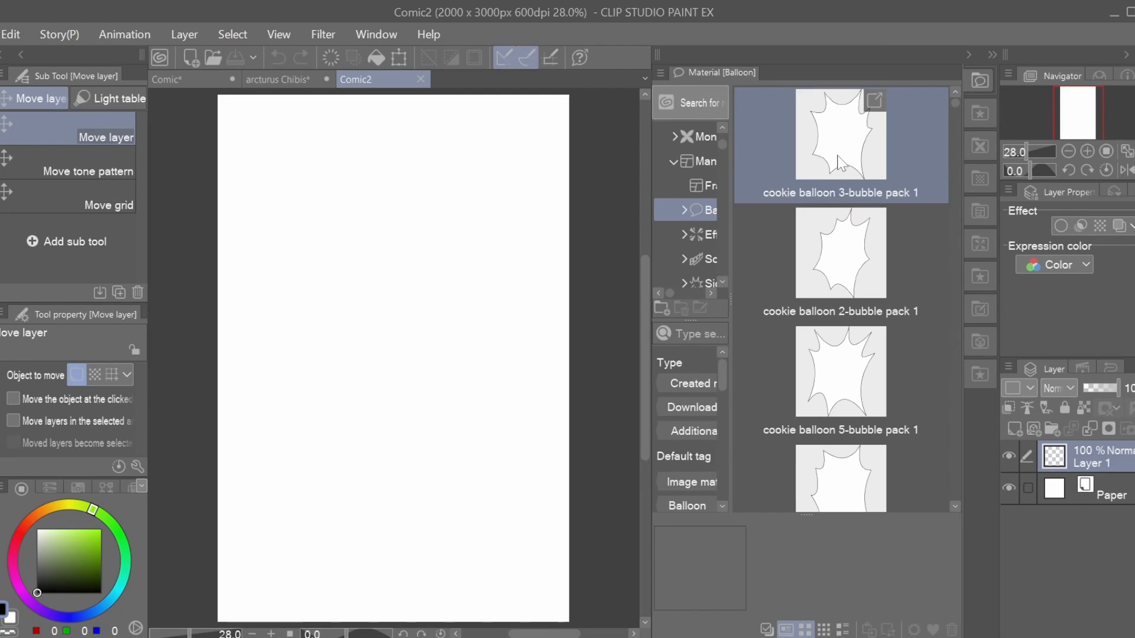
Step: Place the cookie balloon 3 and cookie balloon 2 materials on the upper half of the page, scaling both down
drag(836, 152, 372, 237)
drag(461, 487, 384, 369)
click(840, 266)
drag(478, 245, 462, 235)
drag(571, 377, 505, 255)
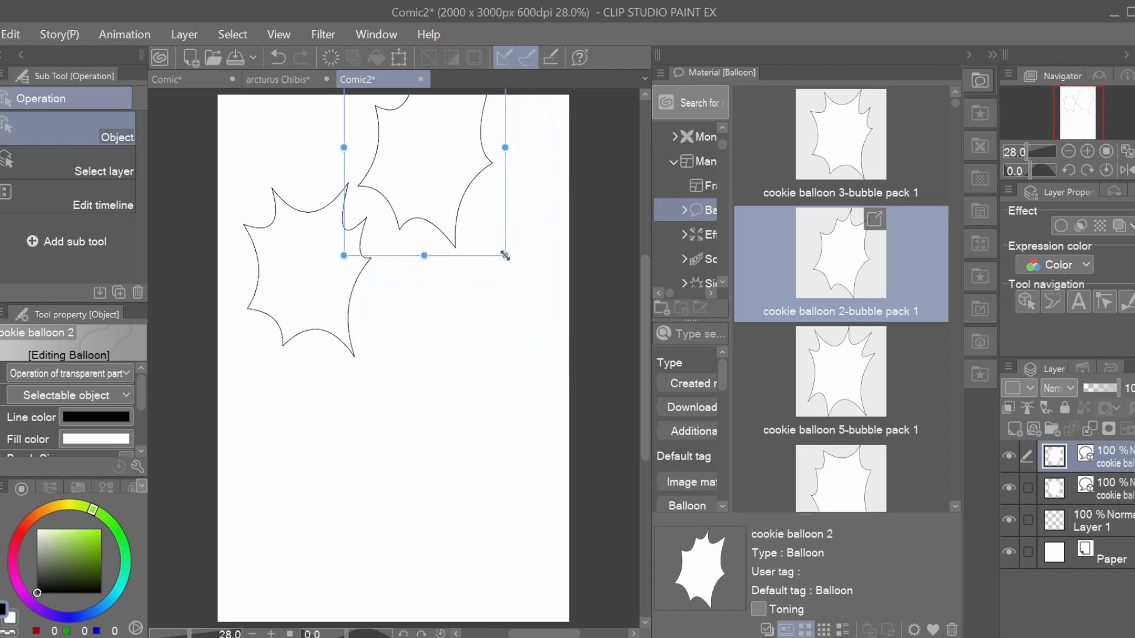
drag(507, 204, 555, 271)
drag(552, 324, 545, 316)
Step: Place the cookie balloon 5 material on the lower half of the page and scale it down
drag(840, 373, 471, 469)
drag(587, 619, 509, 524)
drag(473, 470, 486, 500)
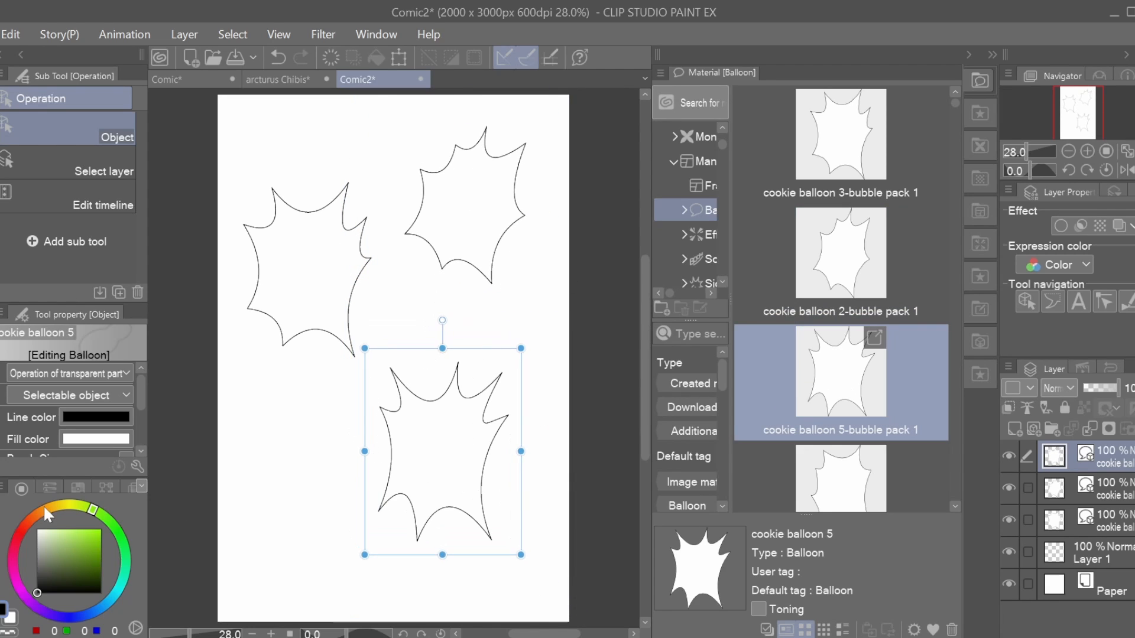
Step: Add the text "Wow!" inside the cookie balloon 3 and enlarge it to size 20
key(t)
click(290, 270)
text(W)
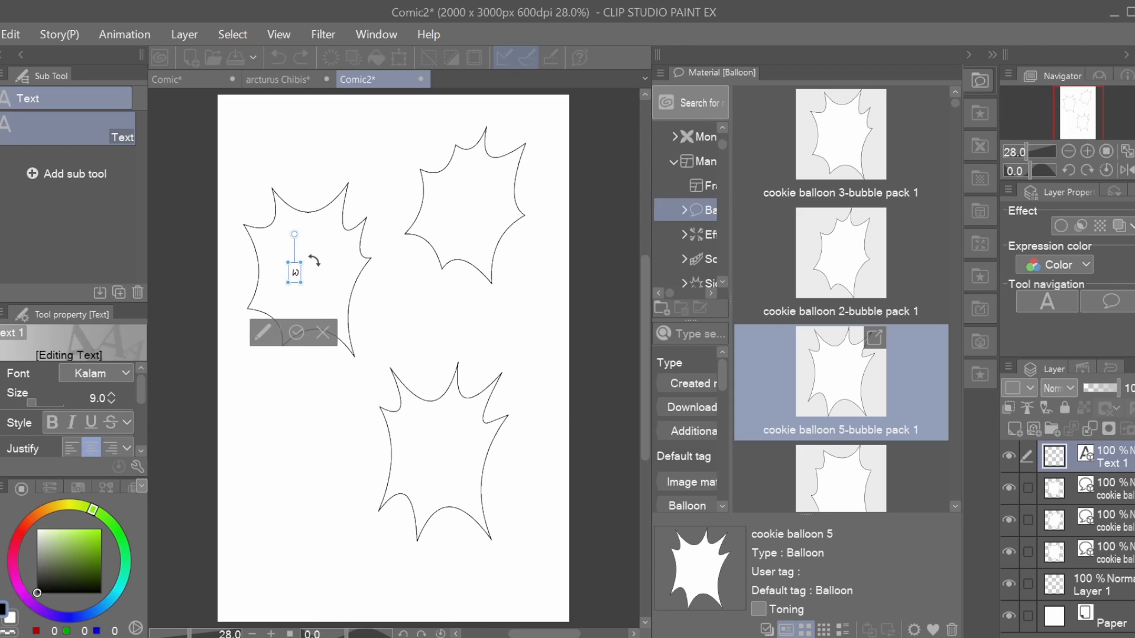
text(ow)
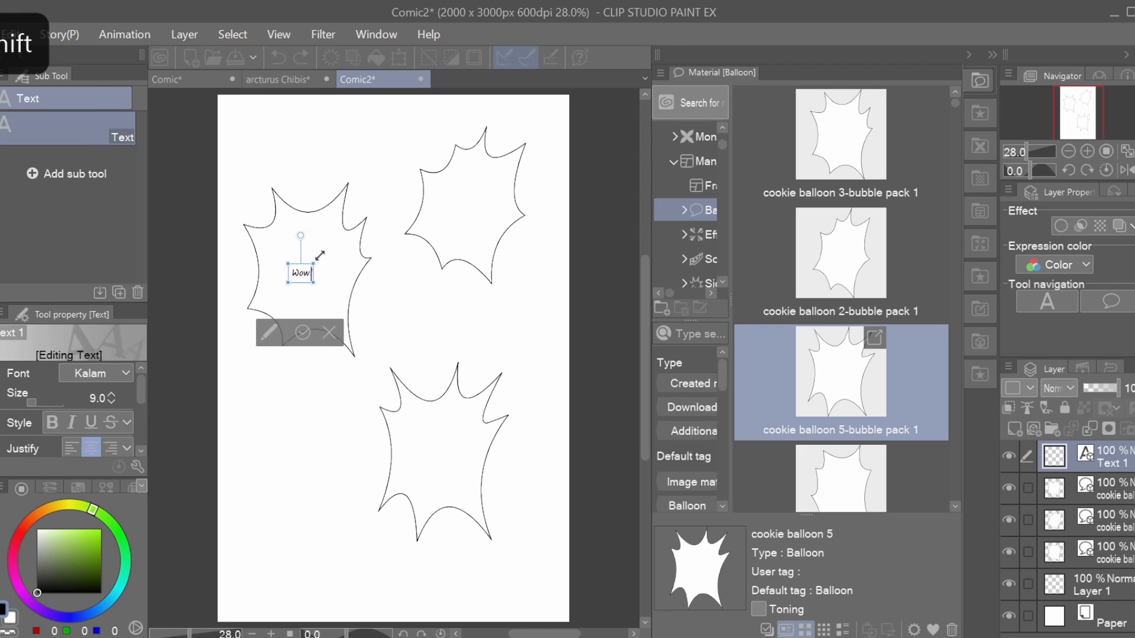
mouse_move(318, 258)
mouse_down()
mouse_move(343, 241)
mouse_move(321, 256)
mouse_up()
click(309, 339)
click(1, 105)
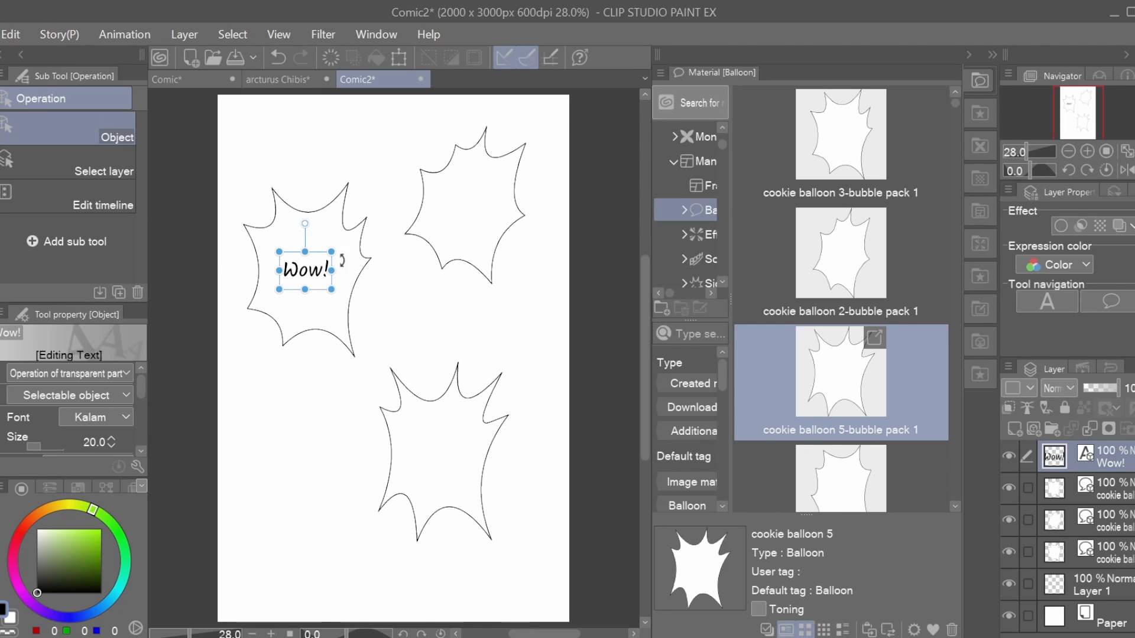
Step: Copy the "Wow!" text into the other two balloons and select the cookie balloon 3 outline
key(ctrl+c)
click(476, 215)
key(ctrl+v)
click(448, 435)
key(ctrl+v)
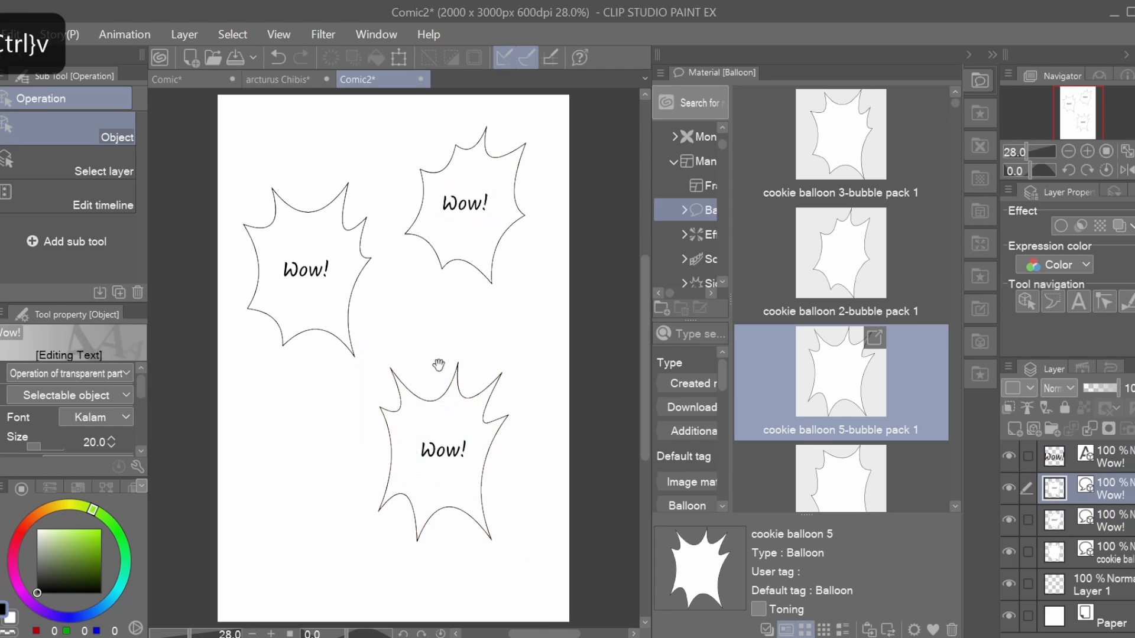
click(379, 383)
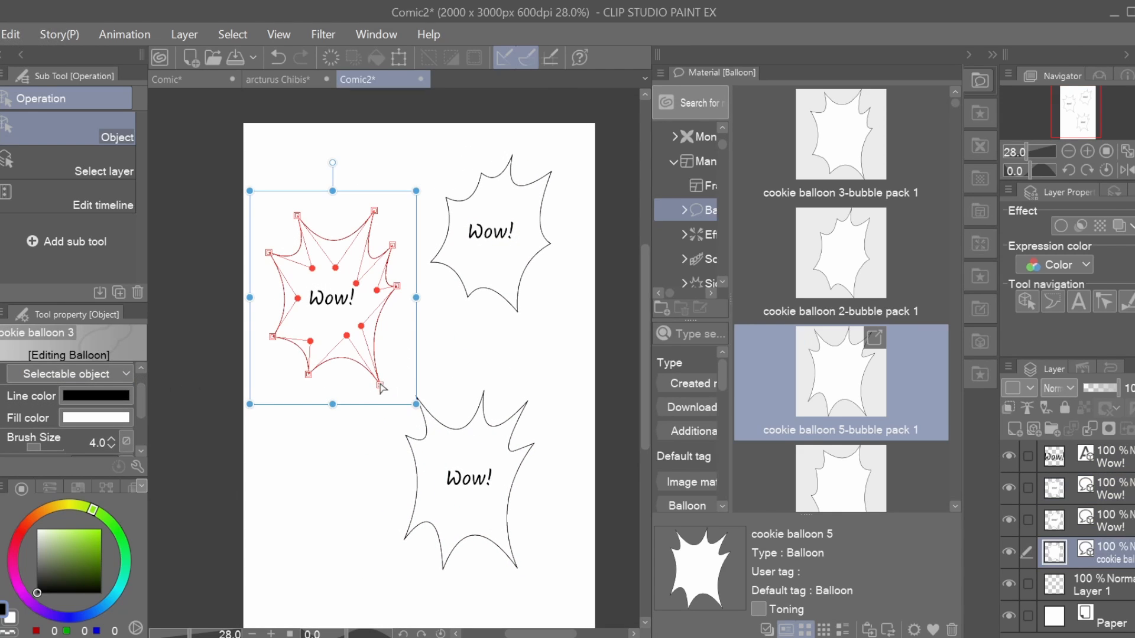
click(378, 291)
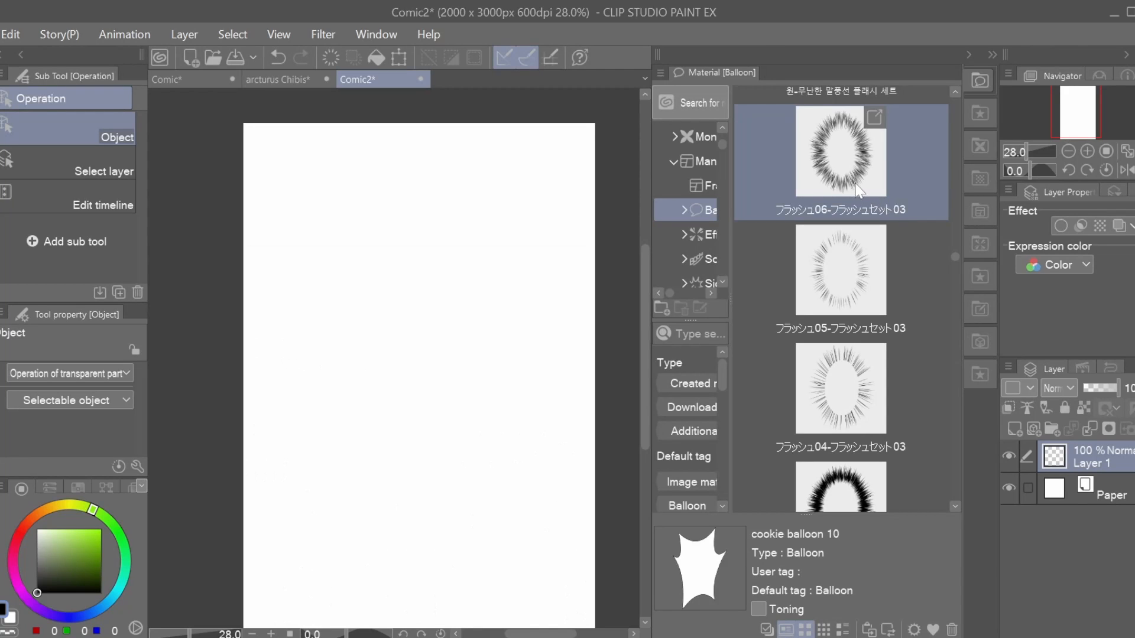
Step: Place the フラッシュ06 flash material, scale it down and move it to the page's upper-left corner
mouse_move(840, 153)
mouse_down()
mouse_move(481, 266)
mouse_move(476, 254)
mouse_up()
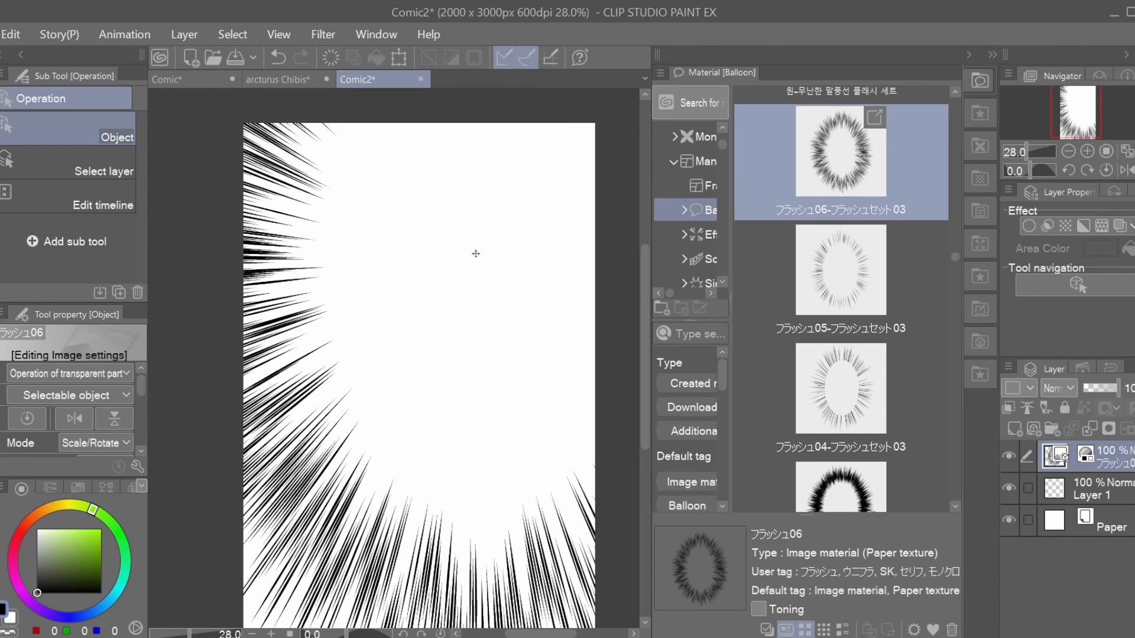
drag(650, 135, 666, 136)
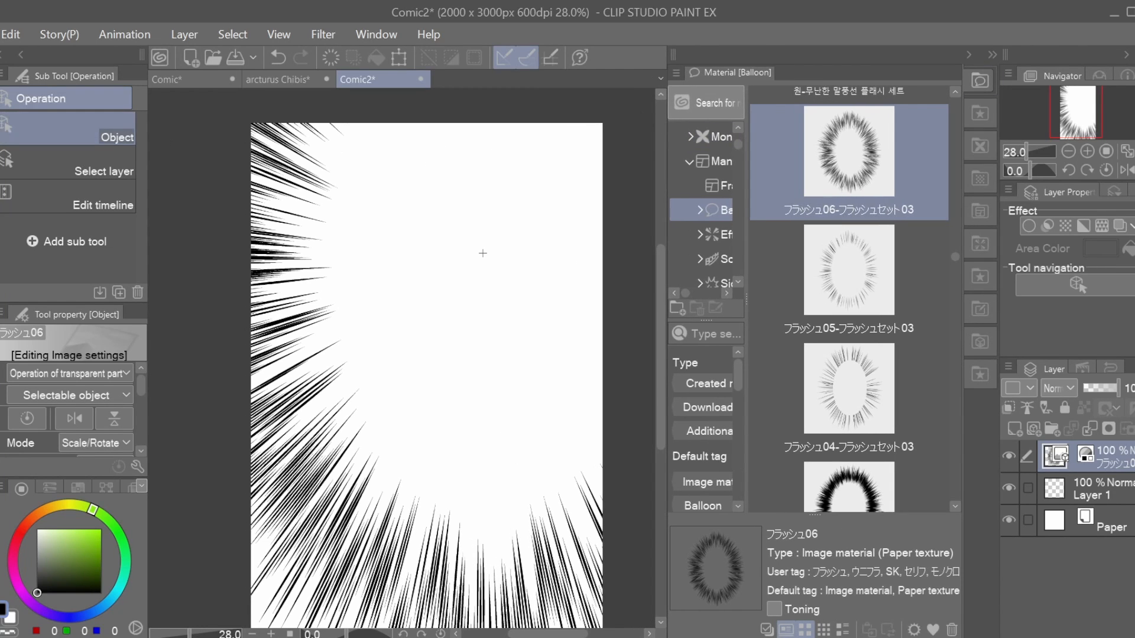
drag(1030, 145, 1020, 147)
drag(572, 507, 417, 356)
drag(423, 355, 469, 356)
drag(1028, 152, 1029, 151)
drag(503, 175, 368, 215)
Step: Place the フラッシュ05 flash material on the page and scale it down below the first flash
drag(849, 269, 641, 359)
drag(1027, 151, 1020, 151)
key(ctrl+t)
drag(598, 364, 497, 422)
key(Return)
Step: Delete both placed flash layers from the page
drag(955, 258, 955, 262)
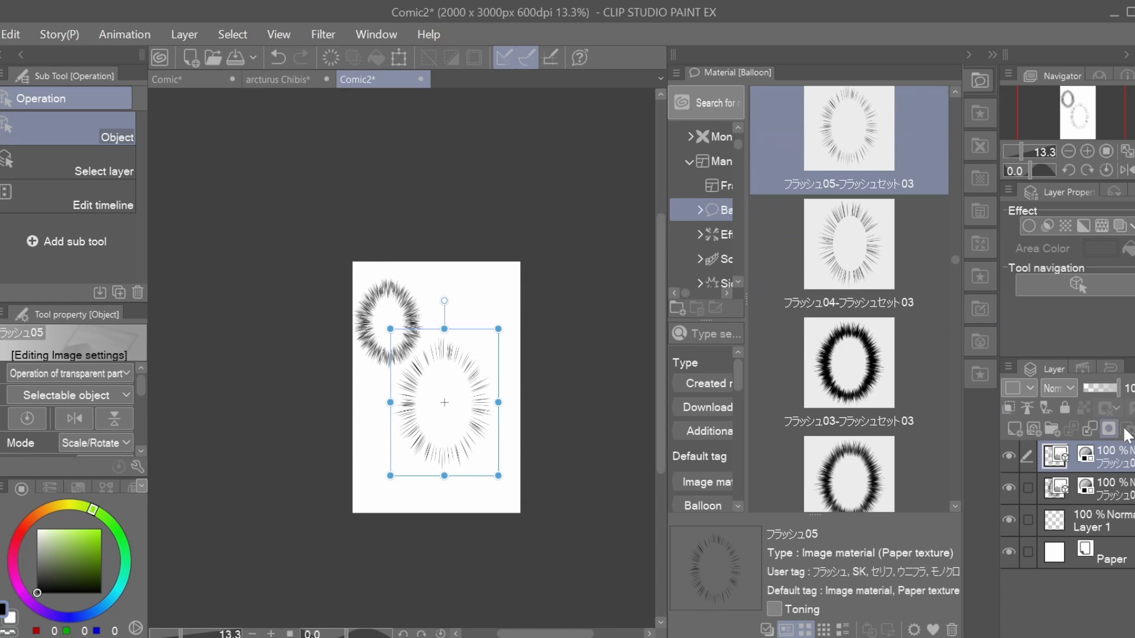
click(1133, 429)
click(1133, 430)
Step: Place the フラッシュ03 flash material on the page, then scale and reposition it
drag(867, 363, 466, 348)
drag(628, 348, 429, 352)
drag(486, 352, 520, 342)
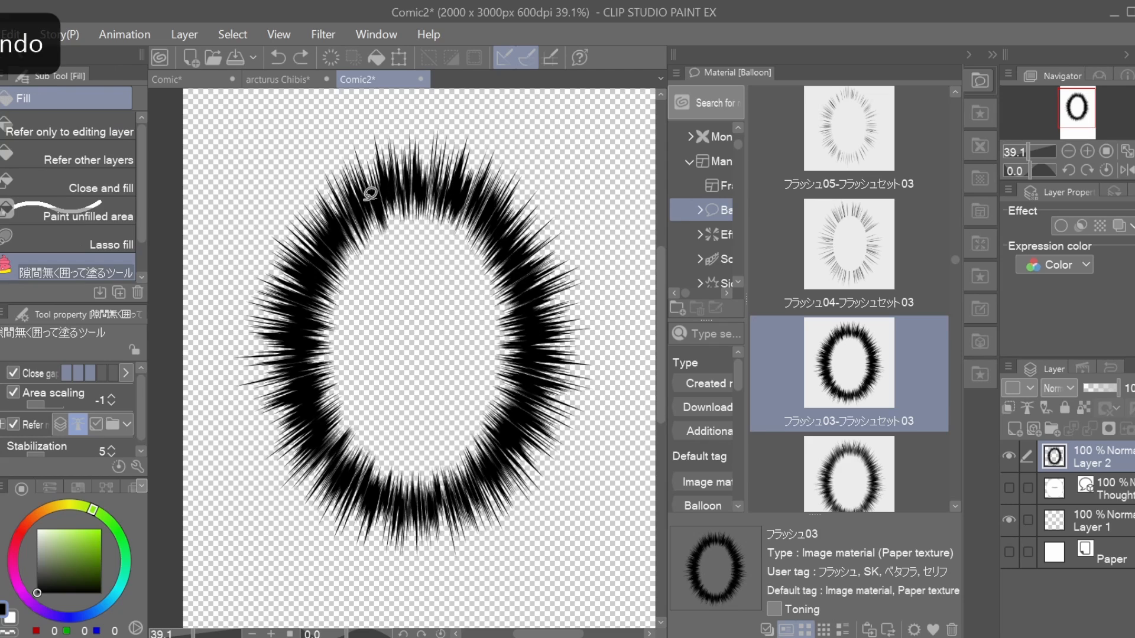
Step: Fill the hollow interior of the spiky flash ring on Layer 2 with black
mouse_move(351, 462)
mouse_down()
mouse_move(521, 271)
mouse_move(465, 181)
mouse_up()
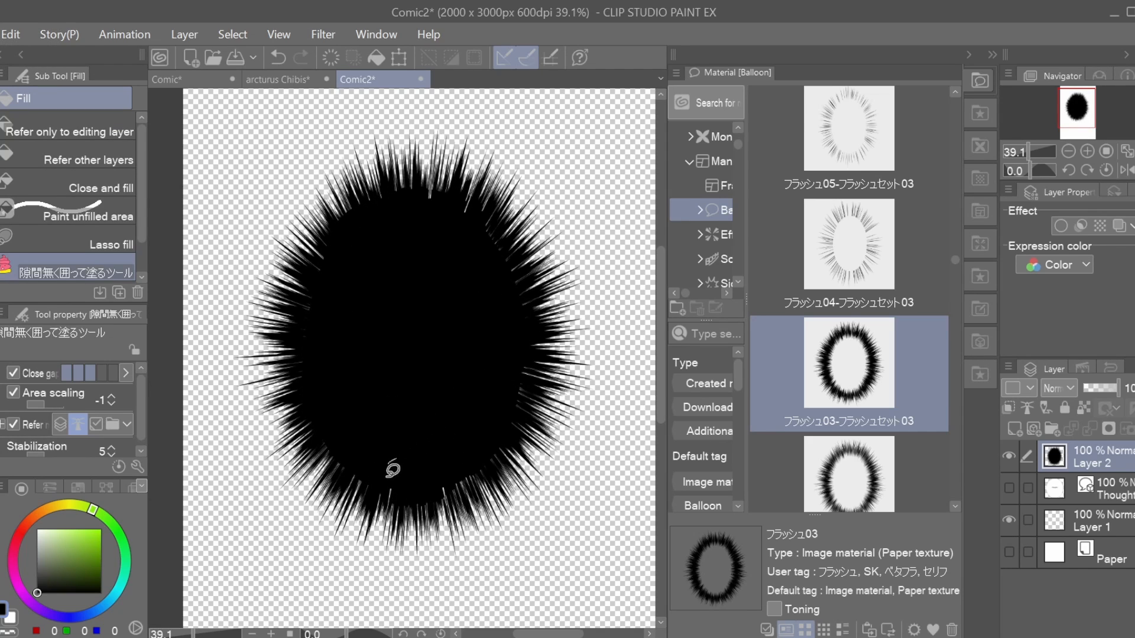
drag(512, 364, 517, 304)
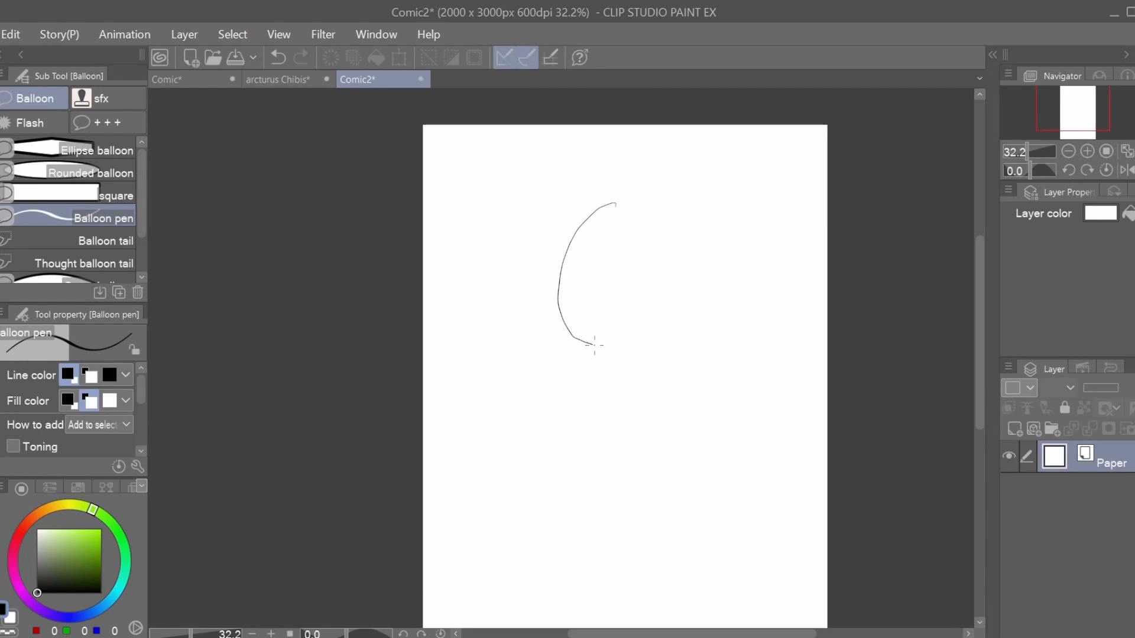
Step: Draw an oval balloon with the Balloon pen and refine its outline with Correct union and the BIG pinch tool
drag(617, 205, 615, 203)
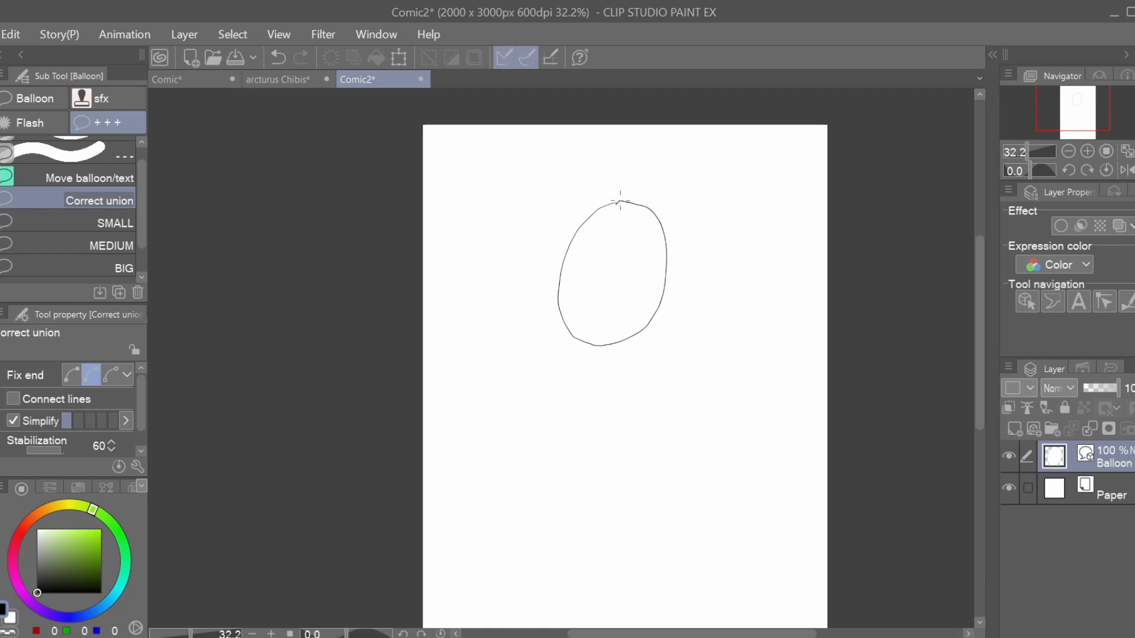
key(ctrl+z)
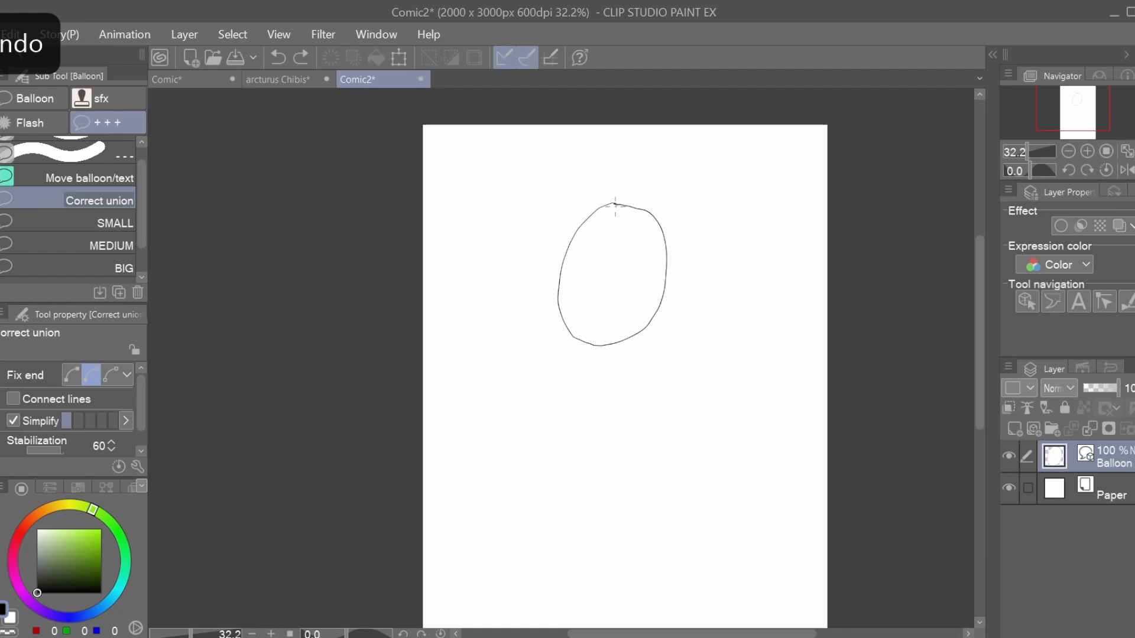
drag(615, 206, 618, 201)
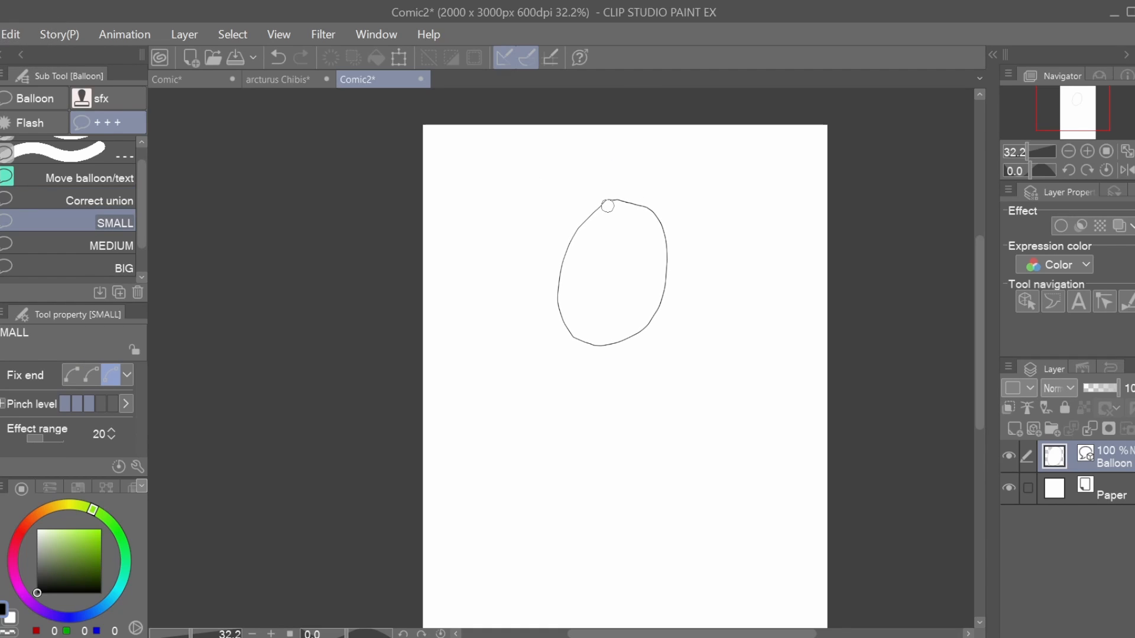
click(123, 268)
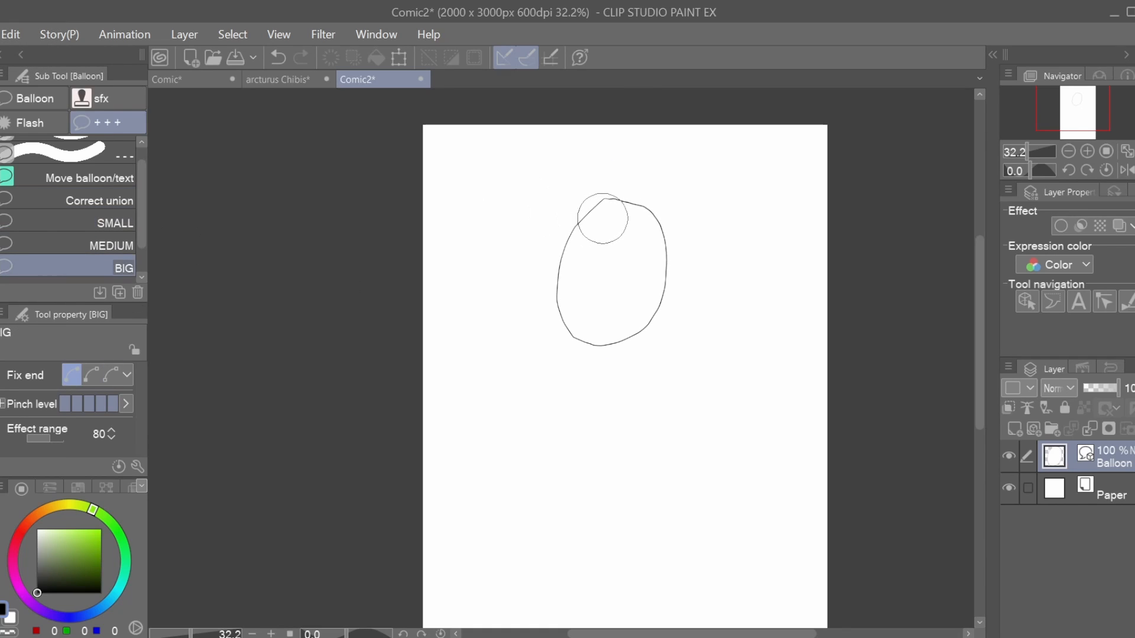
mouse_move(602, 218)
mouse_down()
mouse_move(590, 203)
mouse_move(659, 247)
mouse_up()
Step: Draw a tall rounded balloon in the page's upper-left area and add a tail at its lower right
mouse_move(300, 184)
mouse_down()
mouse_move(420, 346)
mouse_move(420, 314)
mouse_move(421, 339)
mouse_up()
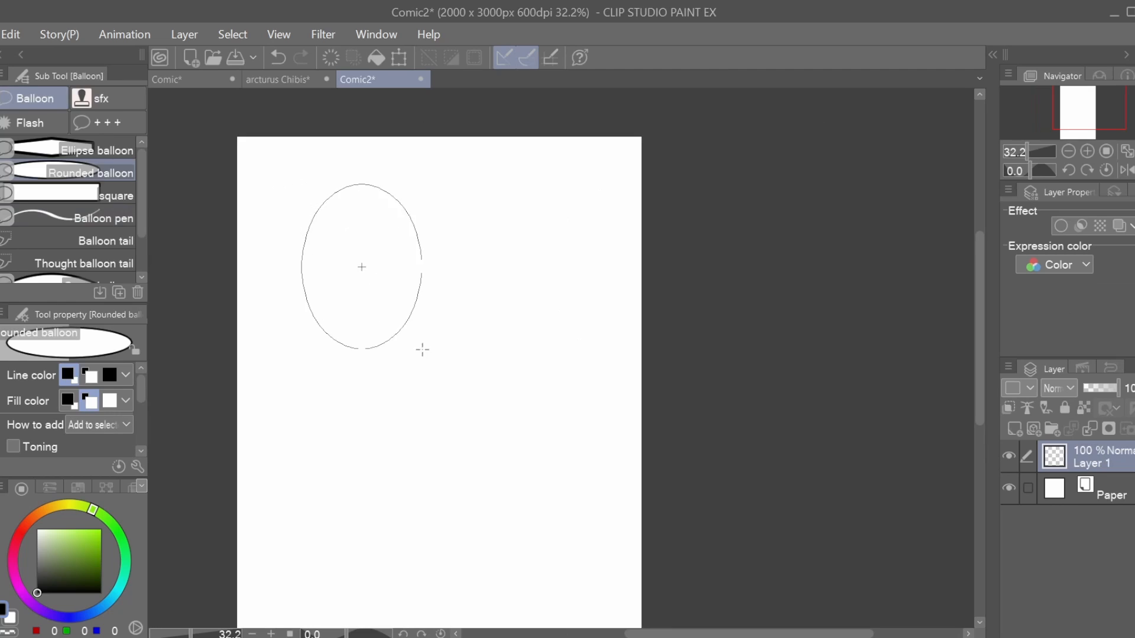
click(106, 241)
click(119, 101)
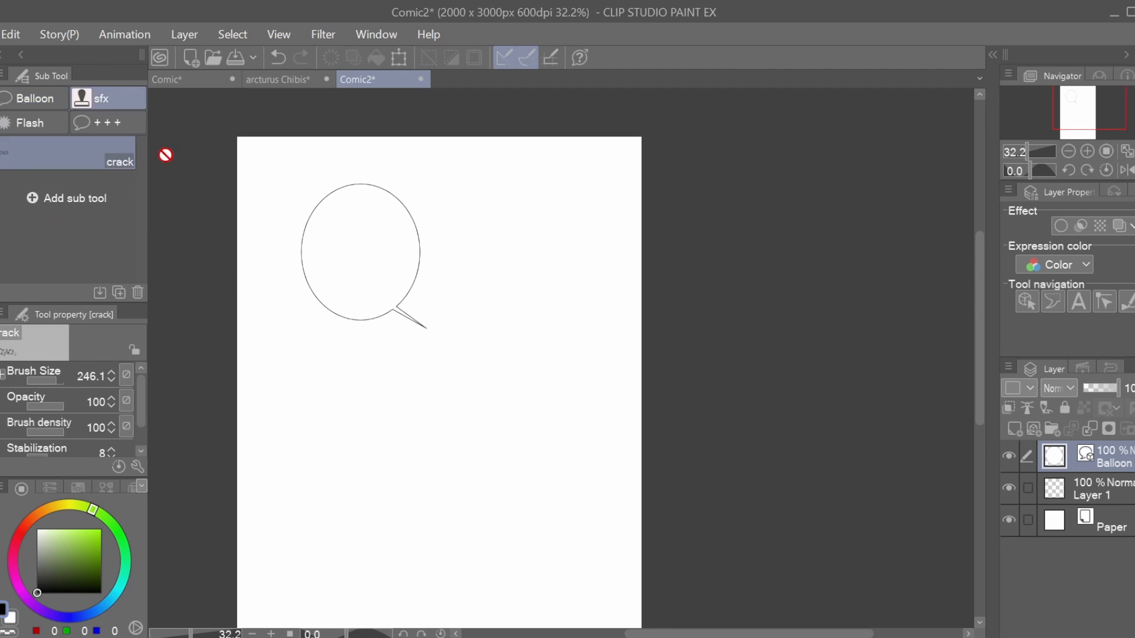
Step: Reshape the rounded balloon's outline with the BIG pinch tool, and undo the last deformation
click(119, 122)
mouse_move(323, 213)
mouse_down()
mouse_move(380, 177)
mouse_move(417, 246)
mouse_move(420, 208)
mouse_up()
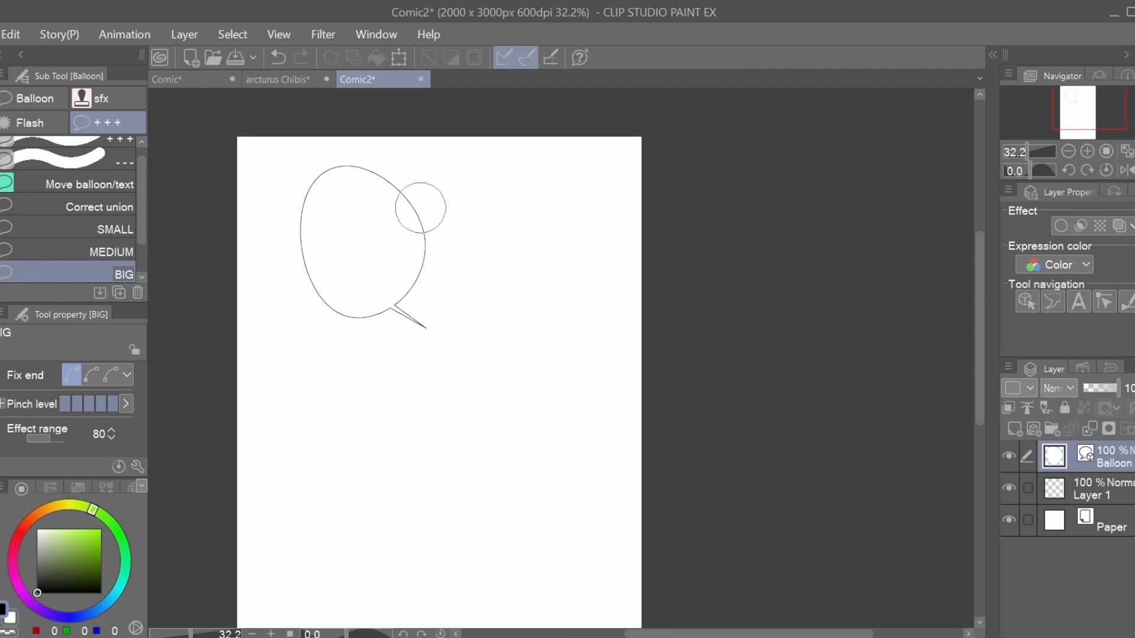
mouse_move(299, 293)
mouse_down()
mouse_move(363, 322)
mouse_move(292, 278)
mouse_up()
click(115, 229)
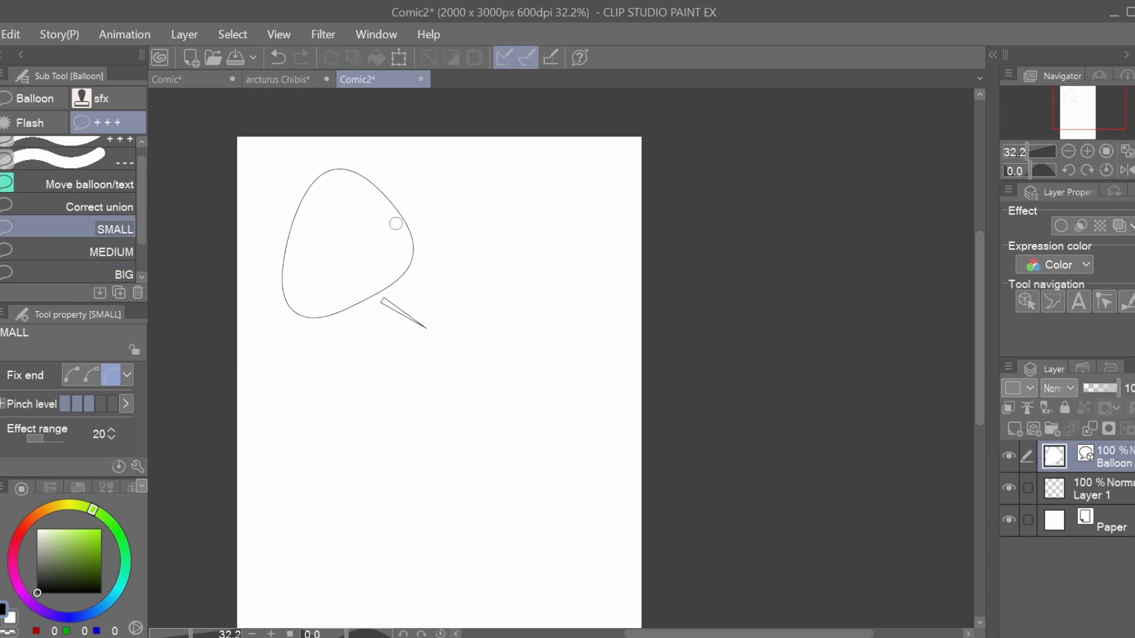
key(ctrl+z)
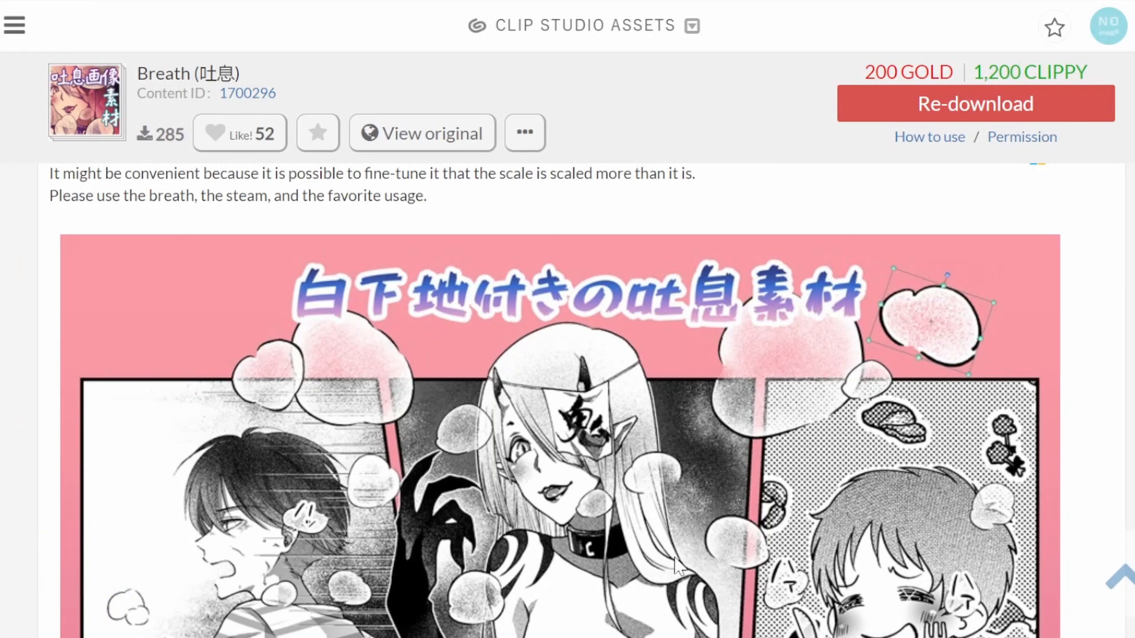
Step: Place the 吐息勢07 and 吐息勢06 breath materials beside the pink-haired character in the Corrupted fates comic
scroll(1037, 356, down, 2)
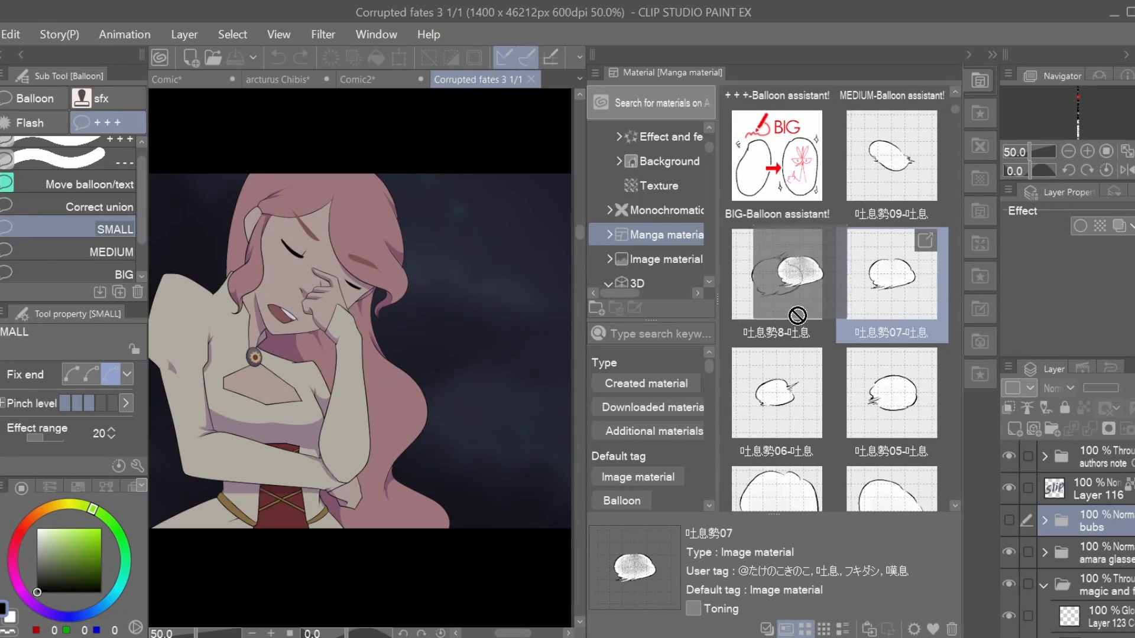
mouse_move(892, 274)
mouse_down()
mouse_move(408, 340)
mouse_move(473, 339)
mouse_up()
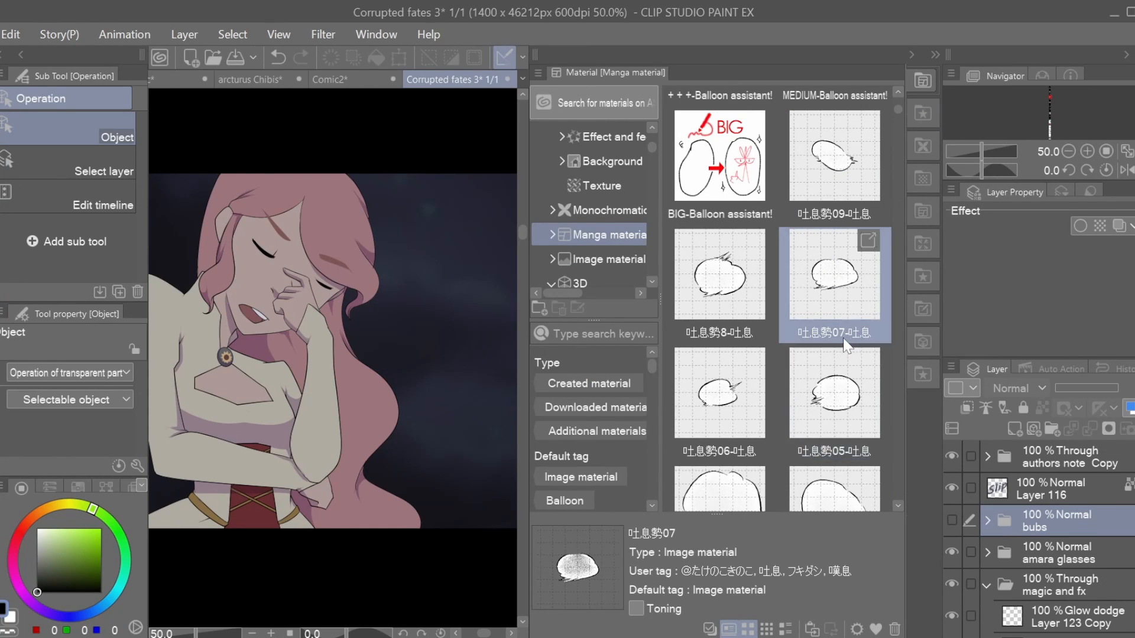
drag(733, 391, 396, 323)
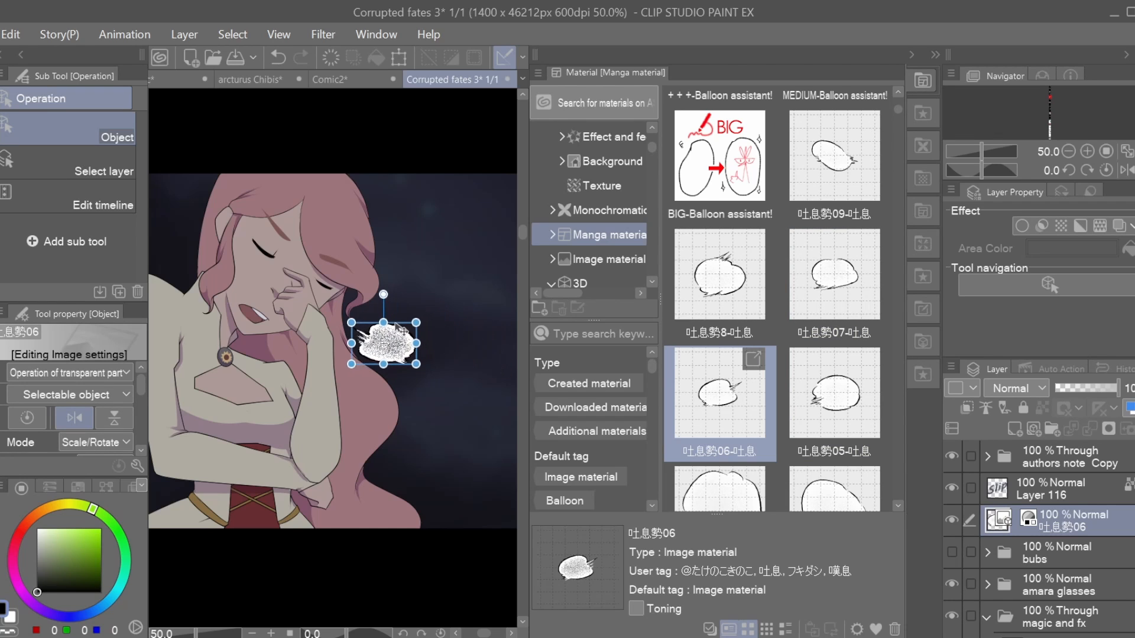
drag(454, 487, 508, 485)
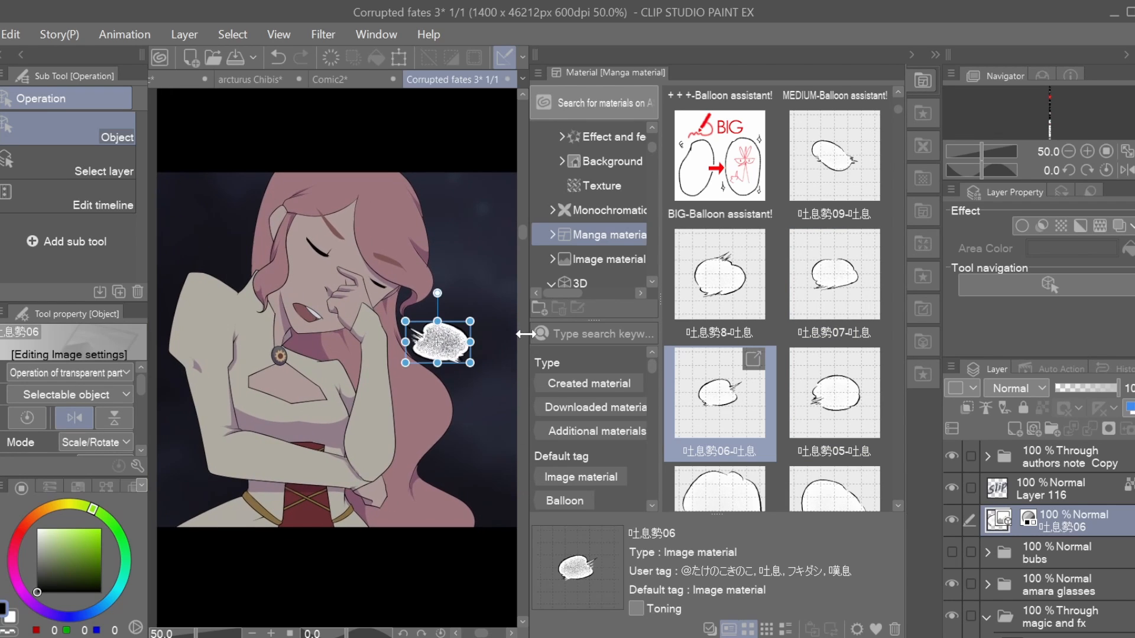
drag(526, 334, 638, 335)
Step: Undo the breath material edits and placement beside the pink-haired character
key(ctrl+z)
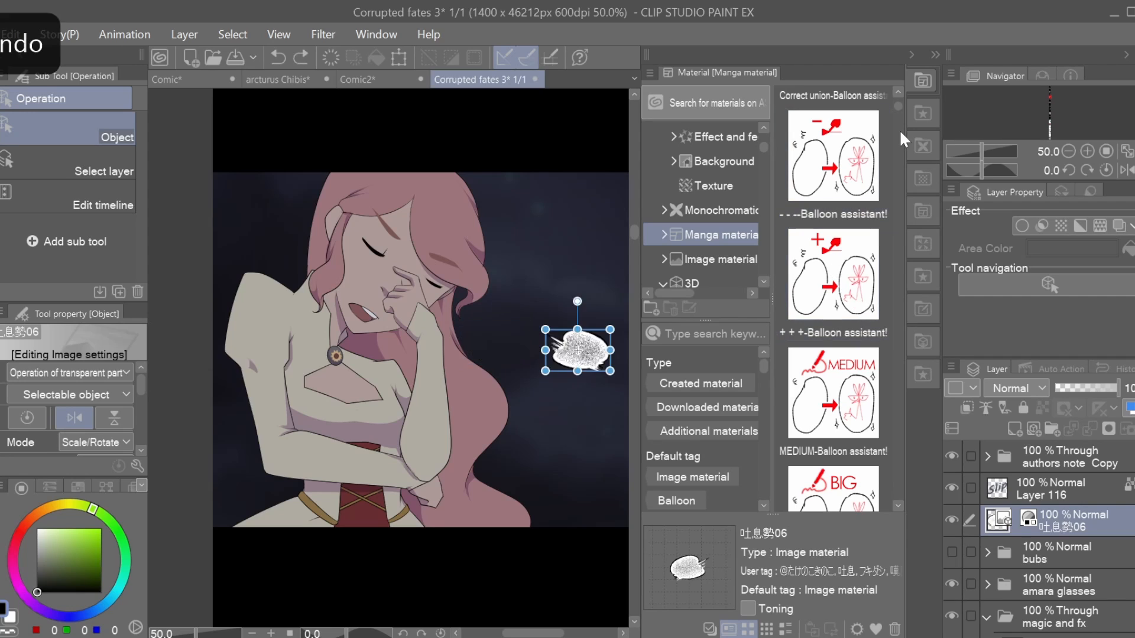
key(ctrl+z)
drag(899, 105, 899, 115)
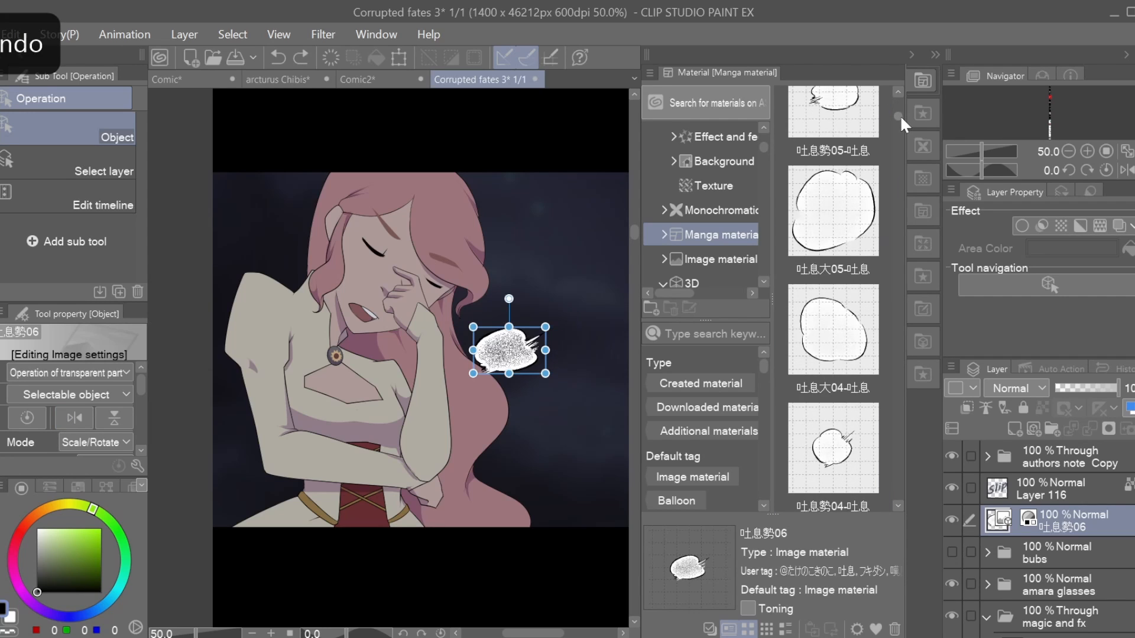
key(ctrl+z)
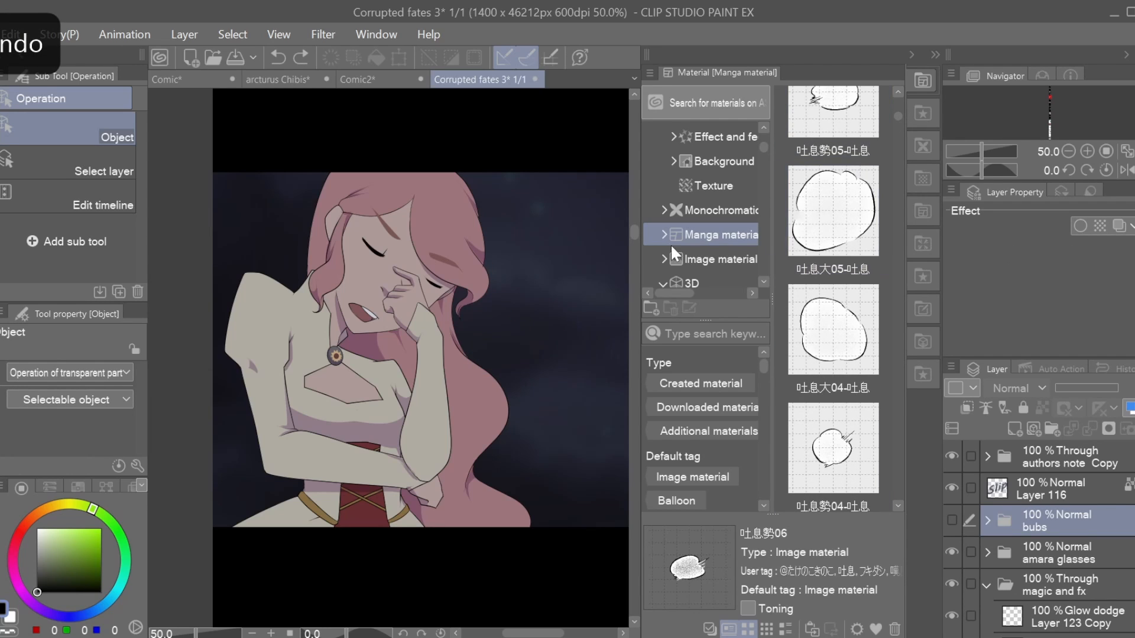
Step: Place the 吐息大05 breath material in front of the red-haired character and scale it down
drag(633, 234, 622, 164)
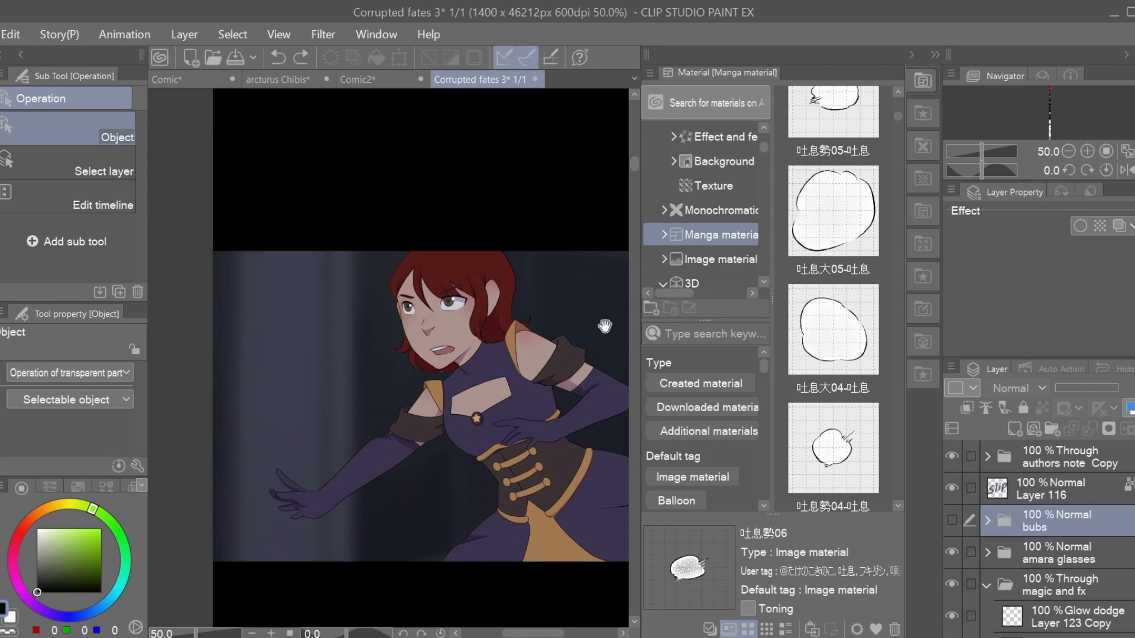
drag(604, 326, 579, 274)
drag(832, 216, 275, 308)
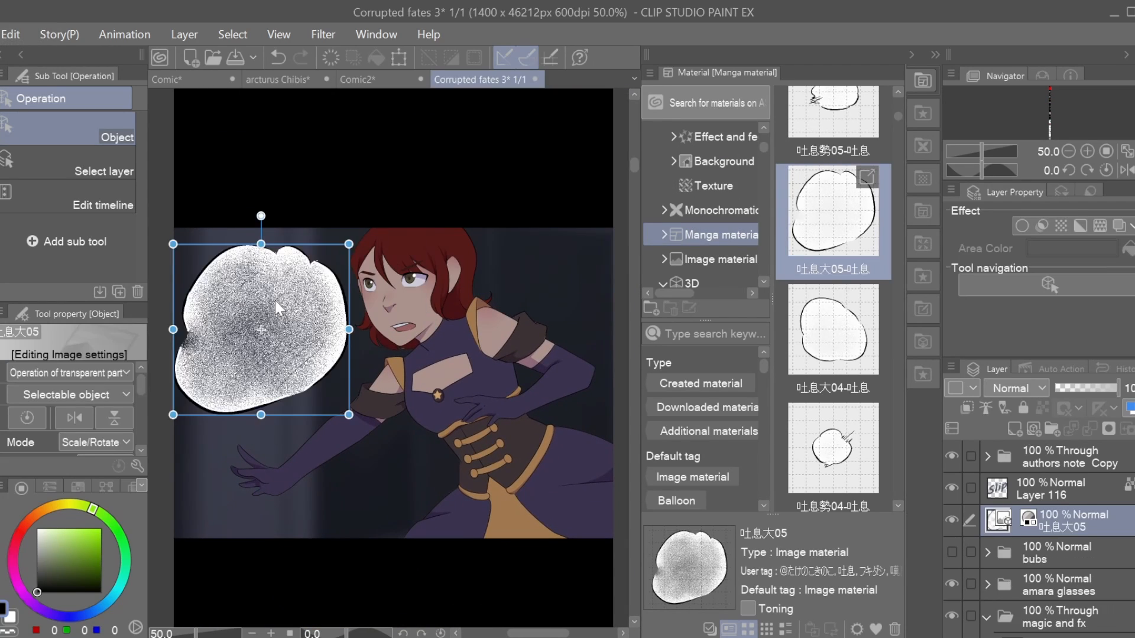
drag(348, 414, 312, 322)
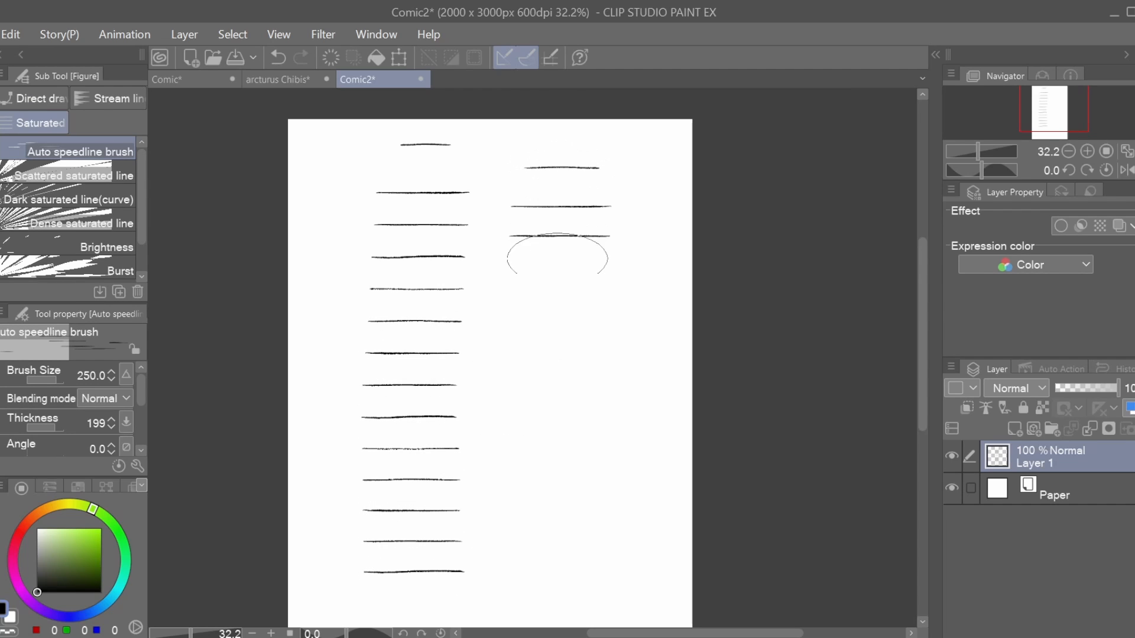
Step: Try a second column of evenly spaced strokes with the Auto speedline brush and undo it
drag(557, 254, 558, 571)
key(ctrl+z)
key(ctrl+z)
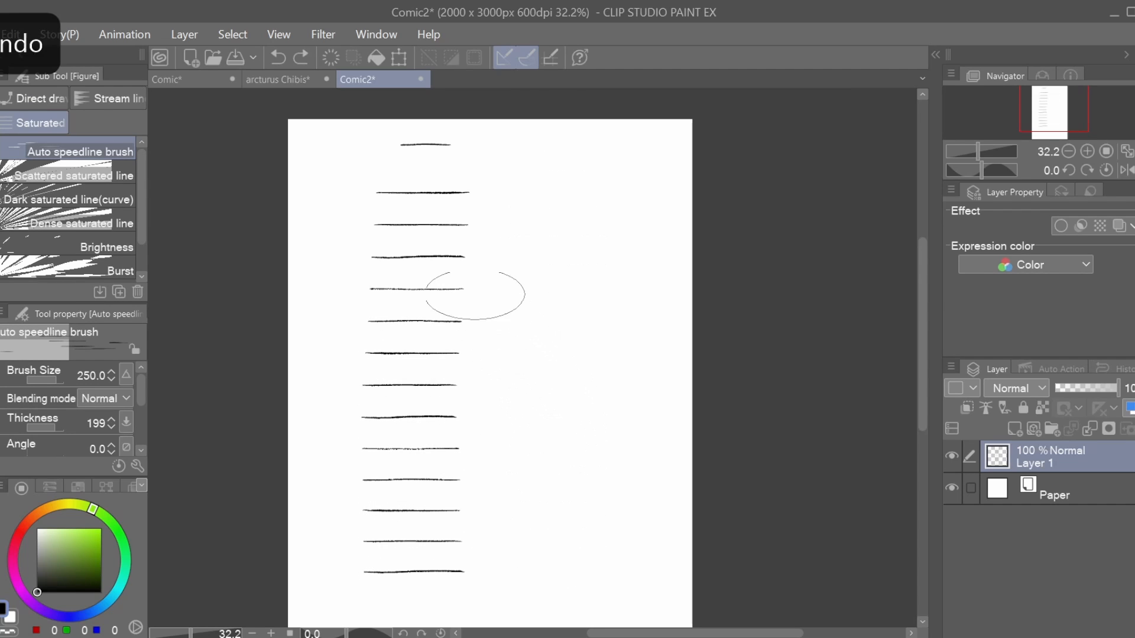
Step: Draw dense clusters of horizontal speed lines across the upper and middle page with the Auto speedline brush
mouse_move(418, 225)
mouse_down()
mouse_move(413, 215)
mouse_move(431, 236)
mouse_move(423, 251)
mouse_move(384, 239)
mouse_move(379, 220)
mouse_move(426, 204)
mouse_move(351, 178)
mouse_move(531, 195)
mouse_up()
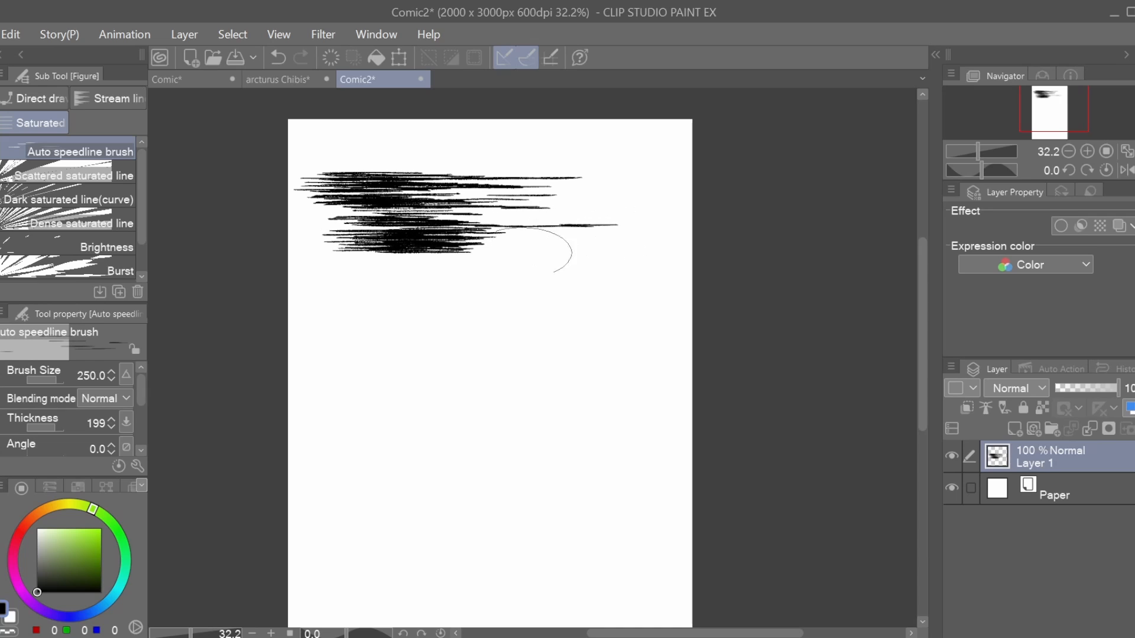
mouse_move(556, 271)
mouse_down()
mouse_move(577, 246)
mouse_move(577, 198)
mouse_move(545, 172)
mouse_move(509, 171)
mouse_move(464, 147)
mouse_up()
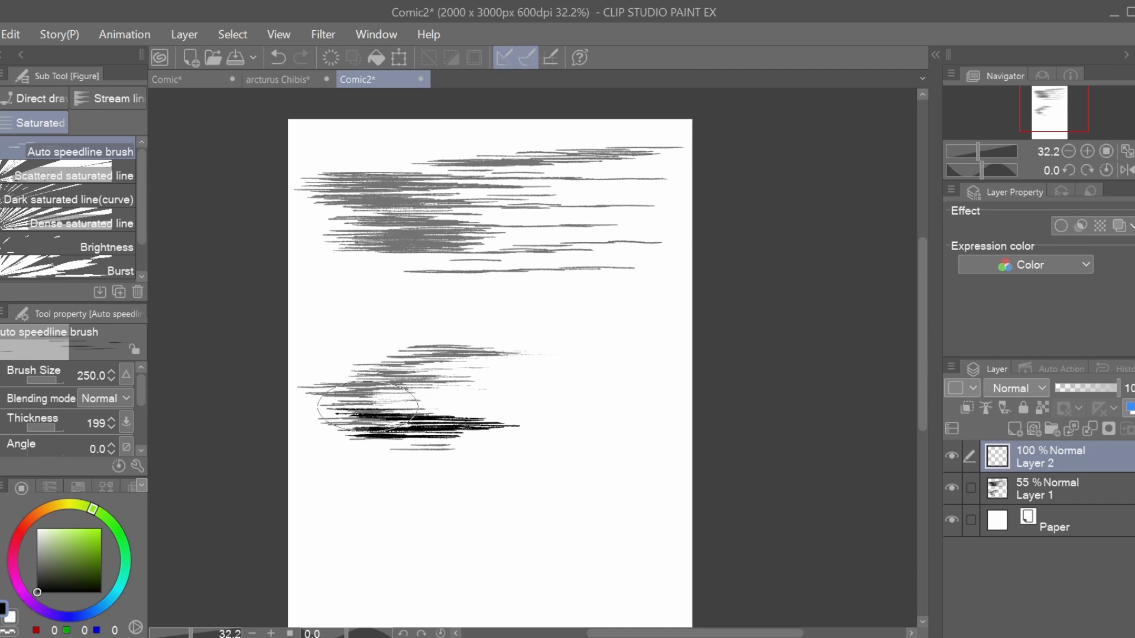
mouse_move(378, 407)
mouse_down()
mouse_move(325, 386)
mouse_move(367, 364)
mouse_move(363, 402)
mouse_move(417, 330)
mouse_move(482, 325)
mouse_move(390, 325)
mouse_up()
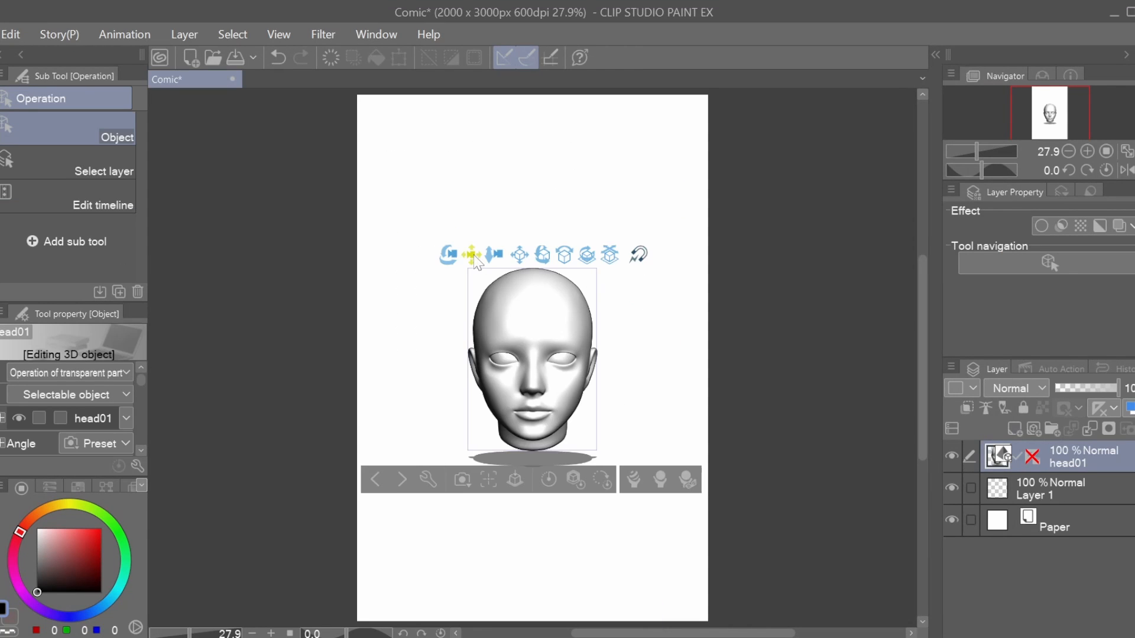
Step: Arrange the 3D heads with head01 and head02 side by side across the upper page and head03 below them
mouse_move(471, 254)
mouse_down()
mouse_move(374, 128)
mouse_move(358, 146)
mouse_up()
drag(593, 204, 596, 205)
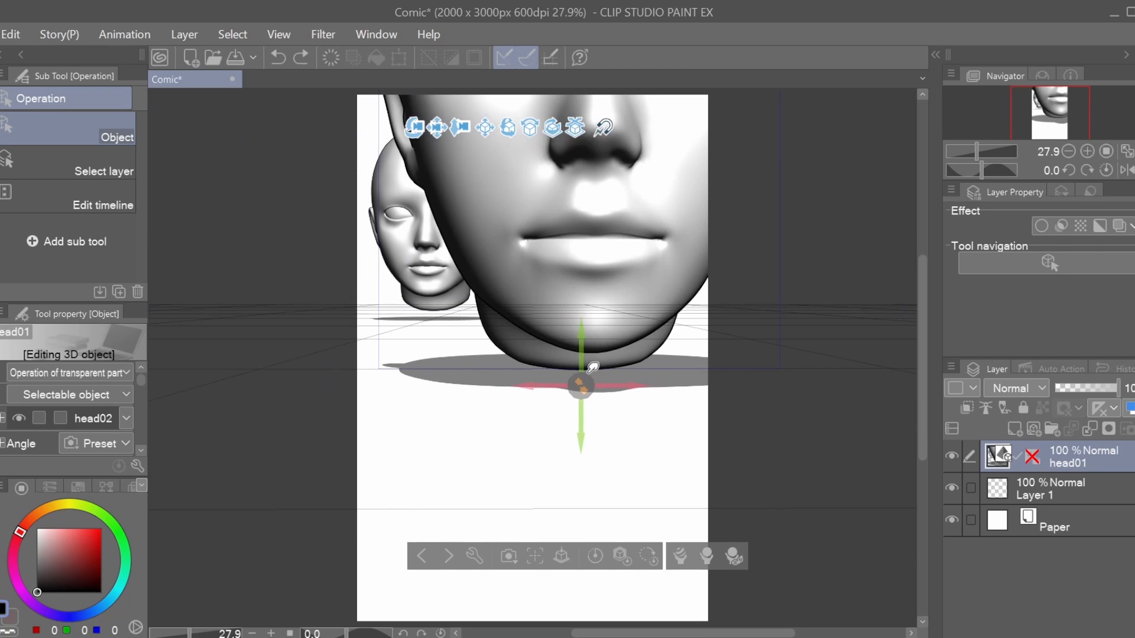
drag(593, 366, 619, 321)
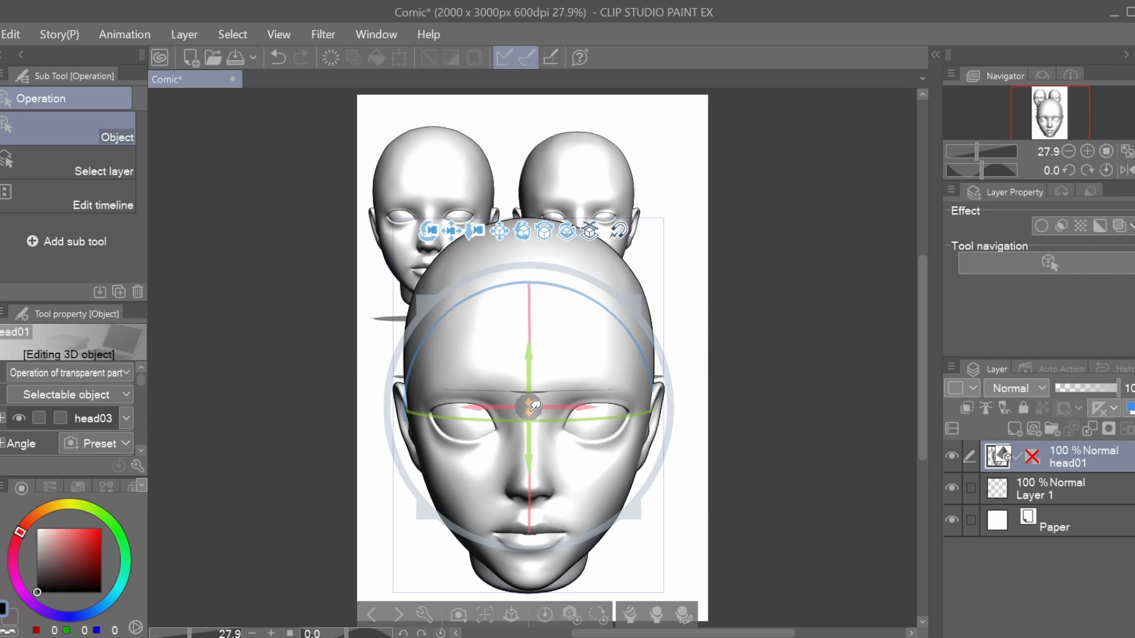
drag(534, 406, 476, 420)
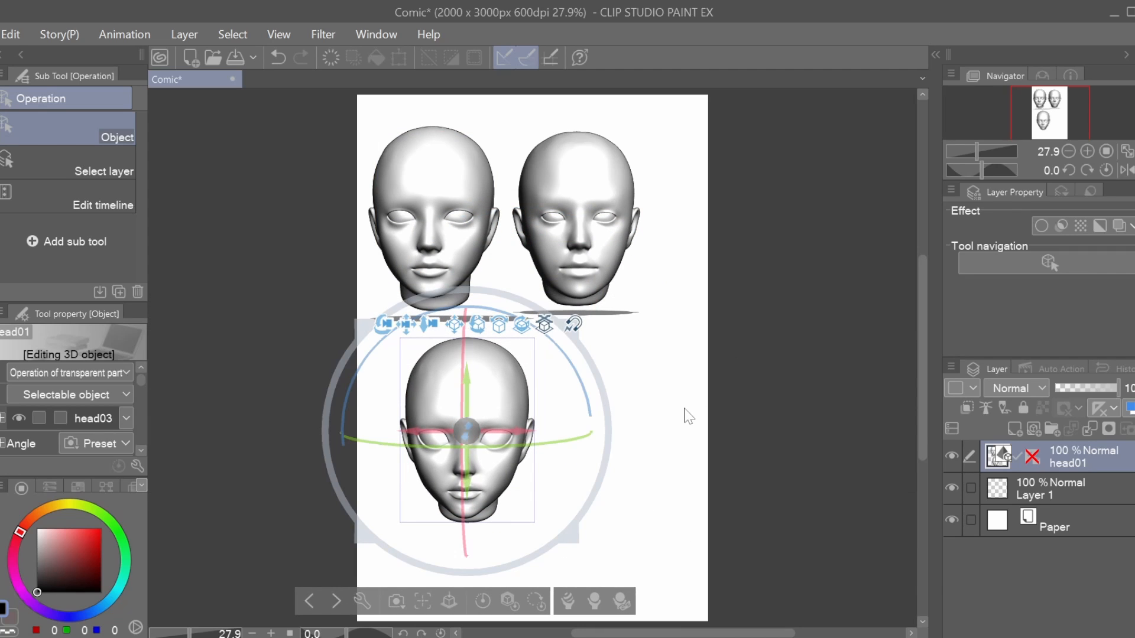
Step: Add a layer above head01 Copy and trace the head's face contour, eyes and nose with the Mapping pen
click(1032, 491)
click(504, 470)
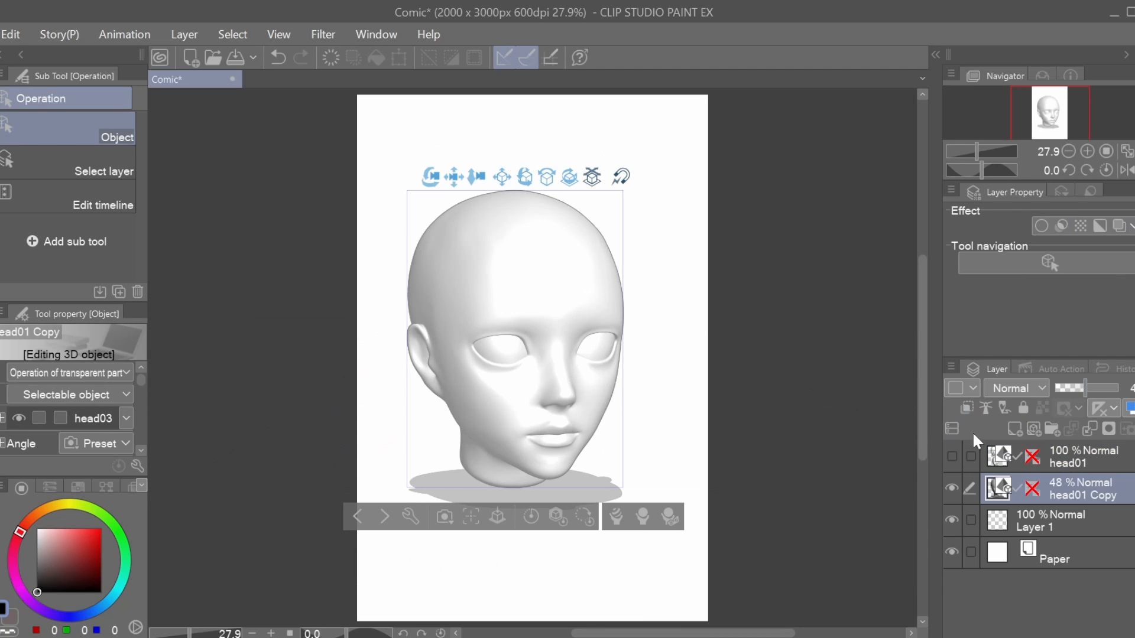
click(1014, 429)
key(p)
click(77, 221)
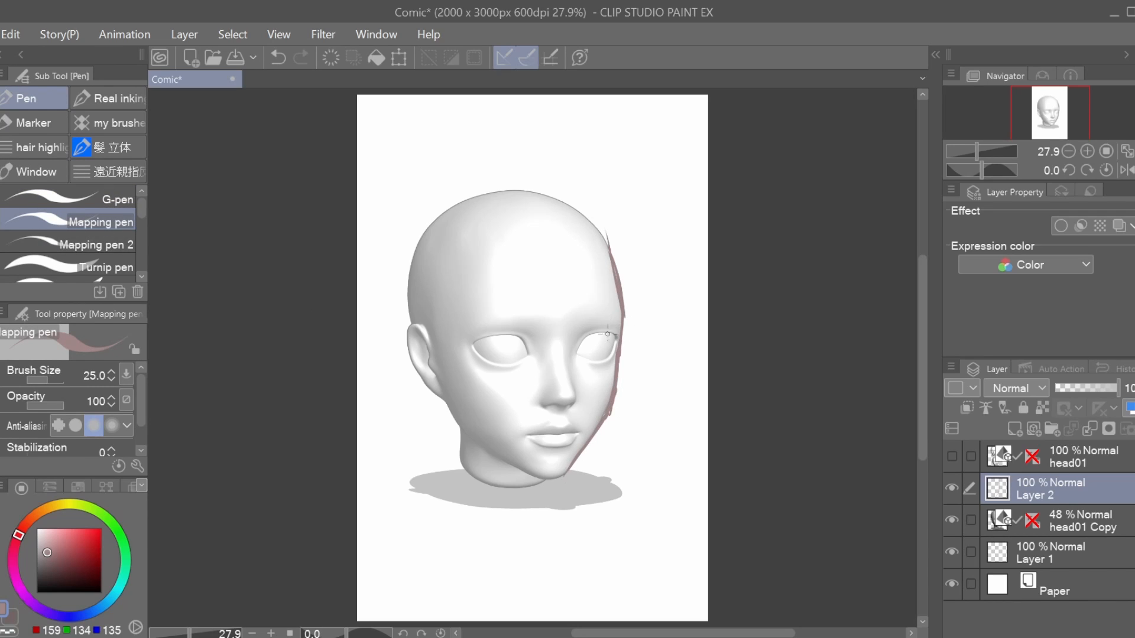
key(h)
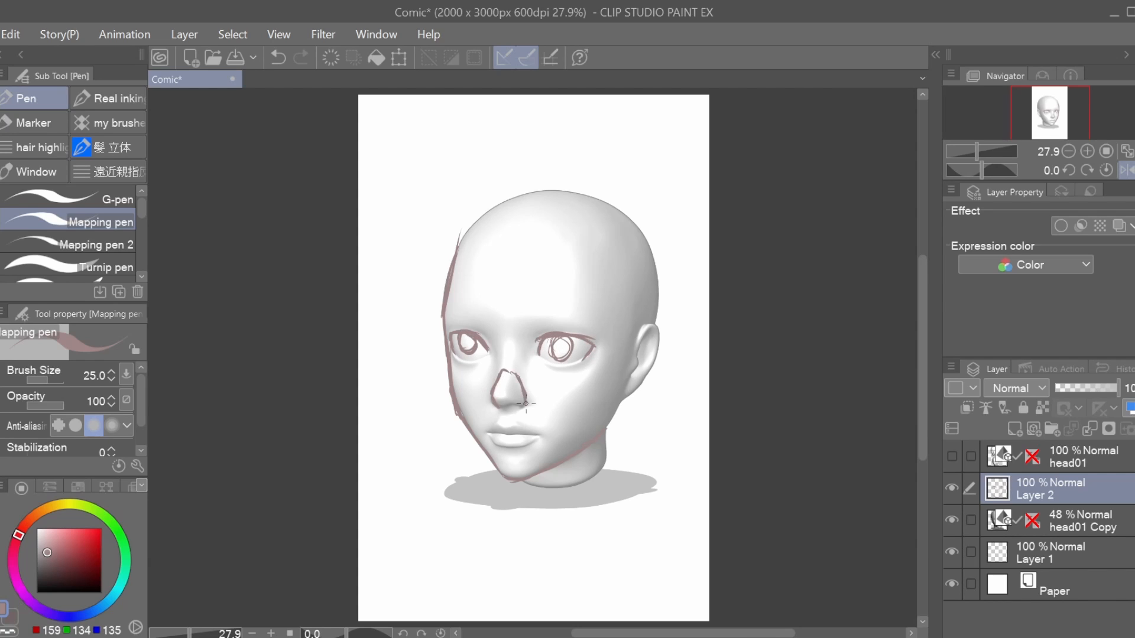
Step: Reduce the head01 Copy layer's opacity to 15% and make Layer 2 active again
click(1064, 519)
drag(1085, 388, 1064, 388)
click(1052, 493)
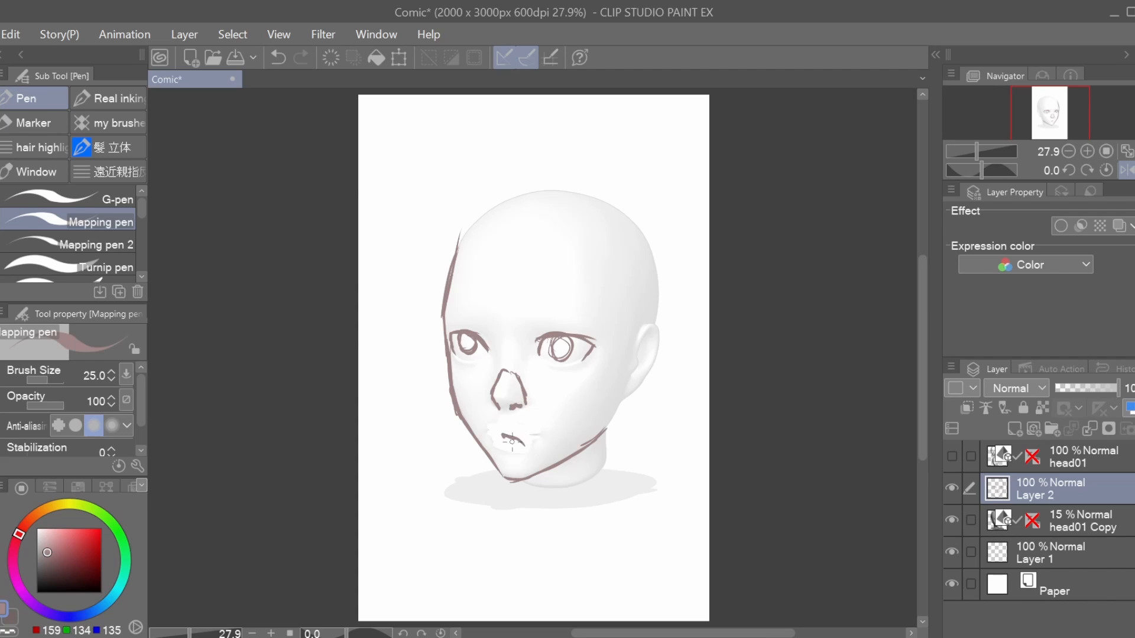
Step: Draw both eyebrows on the traced face on Layer 2 and add a new layer above it
drag(546, 305, 581, 303)
drag(496, 299, 451, 396)
click(1106, 170)
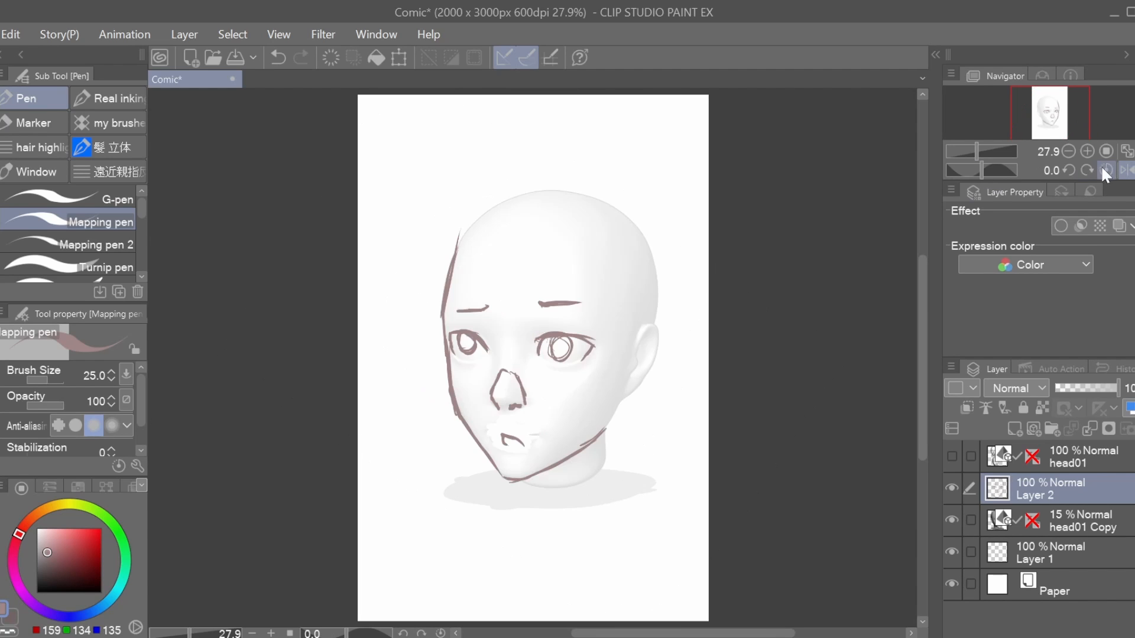
click(1015, 429)
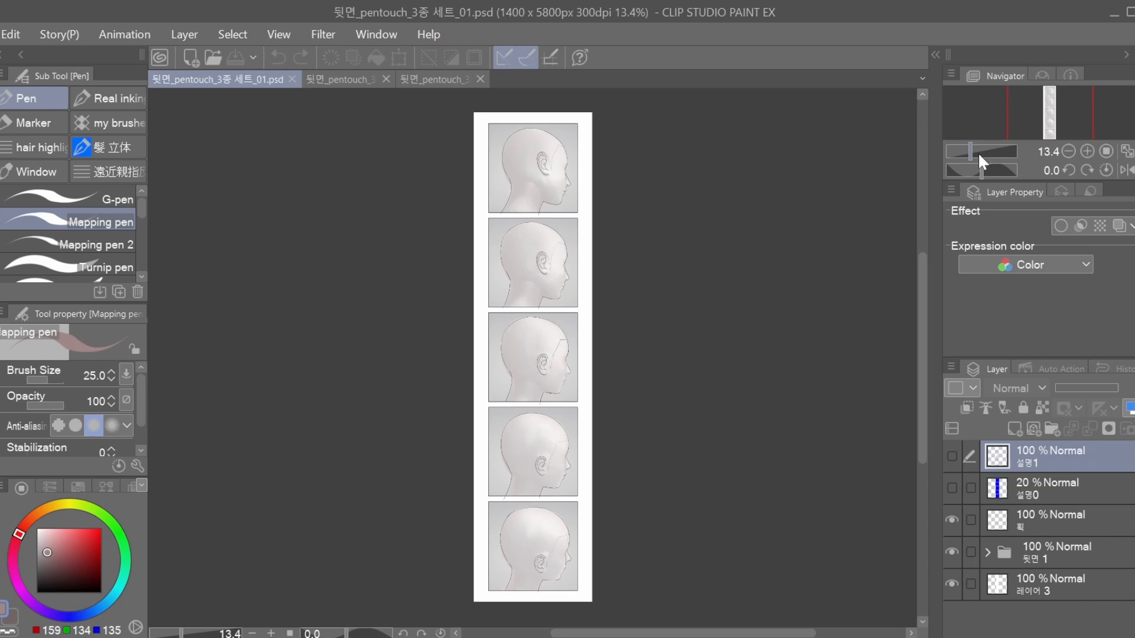
Step: Examine the head reference panels in the three open pentouch PSD files
click(978, 151)
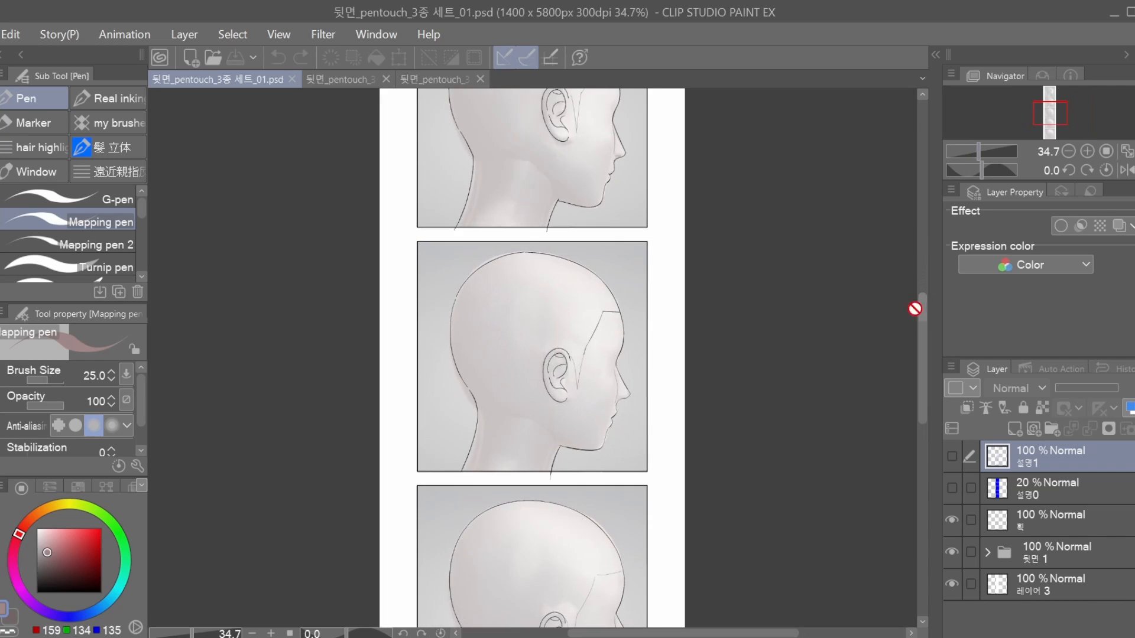
mouse_move(917, 309)
mouse_down()
mouse_move(913, 225)
mouse_move(903, 424)
mouse_up()
click(352, 87)
drag(921, 324, 897, 430)
key(ctrl+Tab)
mouse_move(922, 307)
mouse_down()
mouse_move(927, 201)
mouse_move(920, 438)
mouse_up()
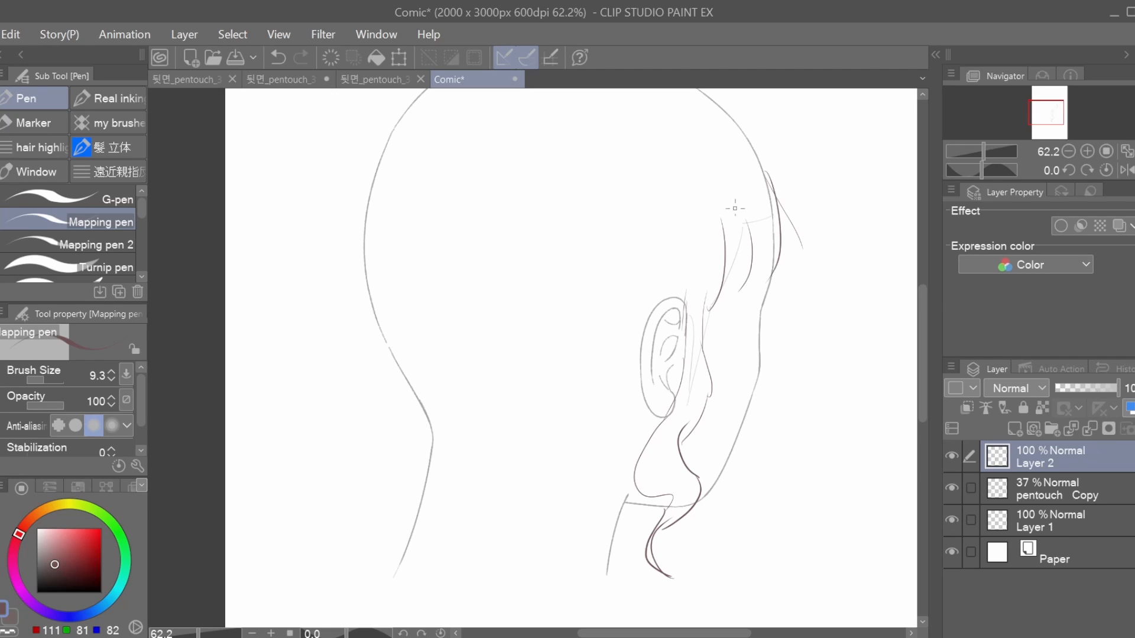
Step: Sketch the fringe, ponytail and hair strands over the faint pentouch head on Layer 2 with the Mapping pen
drag(764, 231, 771, 299)
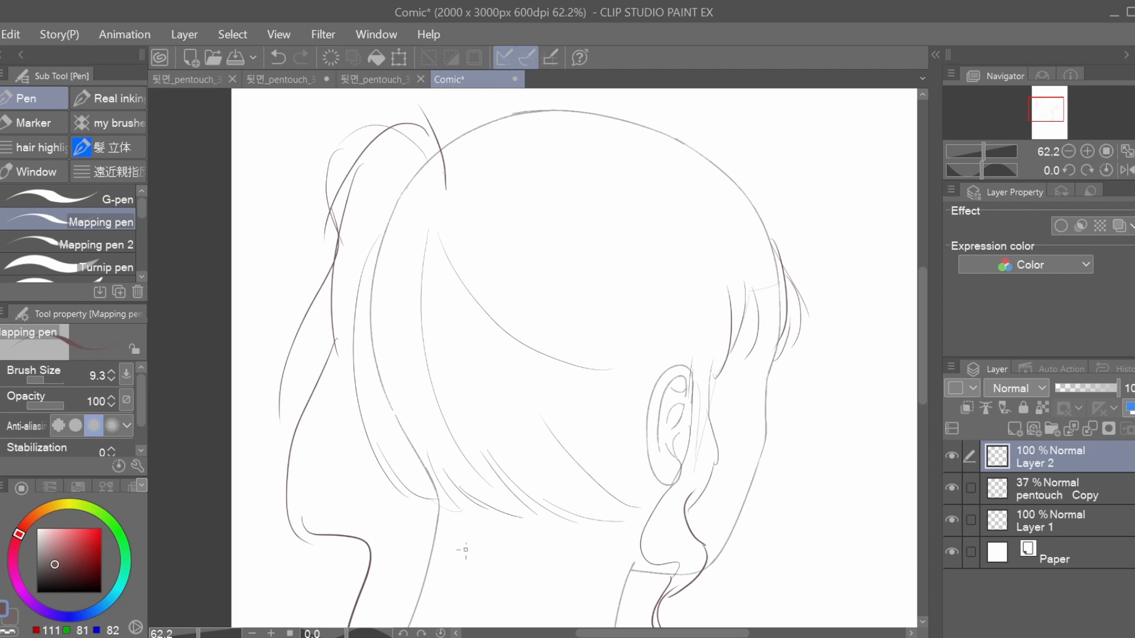
drag(983, 152, 980, 153)
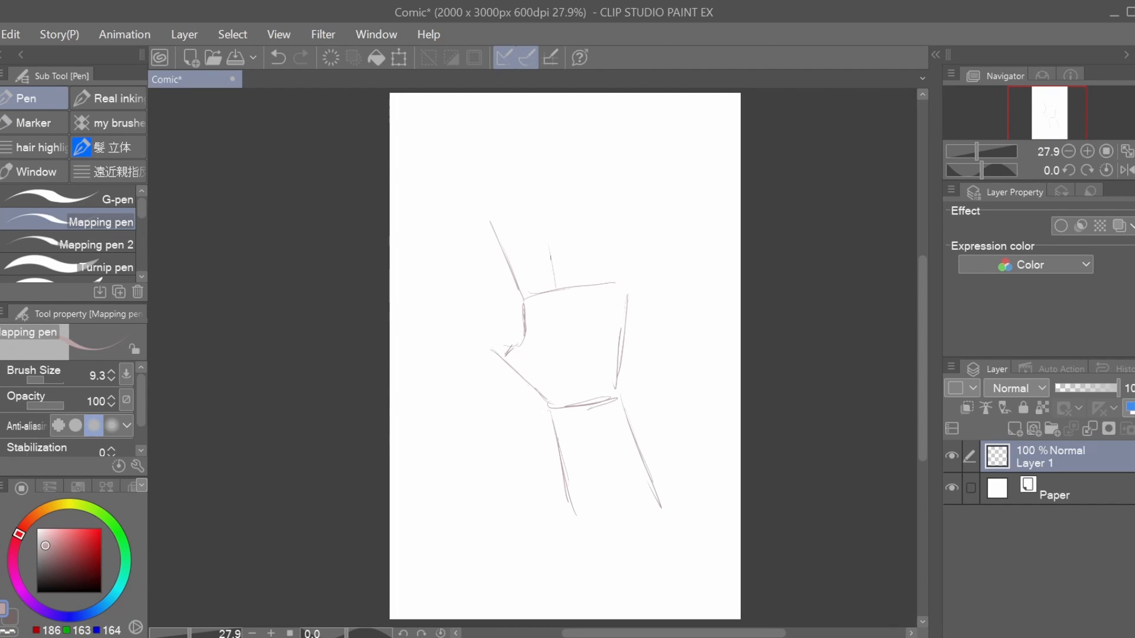
Step: Lower the hand sketch layer's opacity to 62% and add a vector layer above it
click(1093, 388)
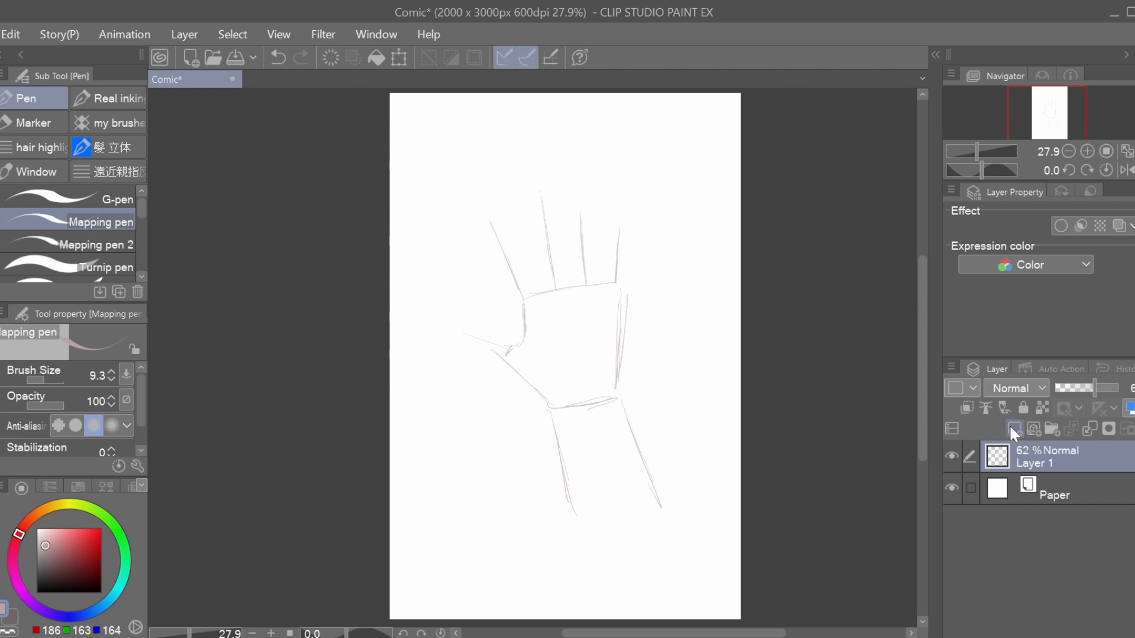
click(1033, 428)
Step: Try drawing the sketched index finger on the vector layer with the From fingertips (left) finger brush
click(108, 171)
mouse_move(138, 201)
mouse_down()
mouse_move(139, 247)
mouse_move(140, 221)
mouse_up()
click(126, 242)
click(112, 237)
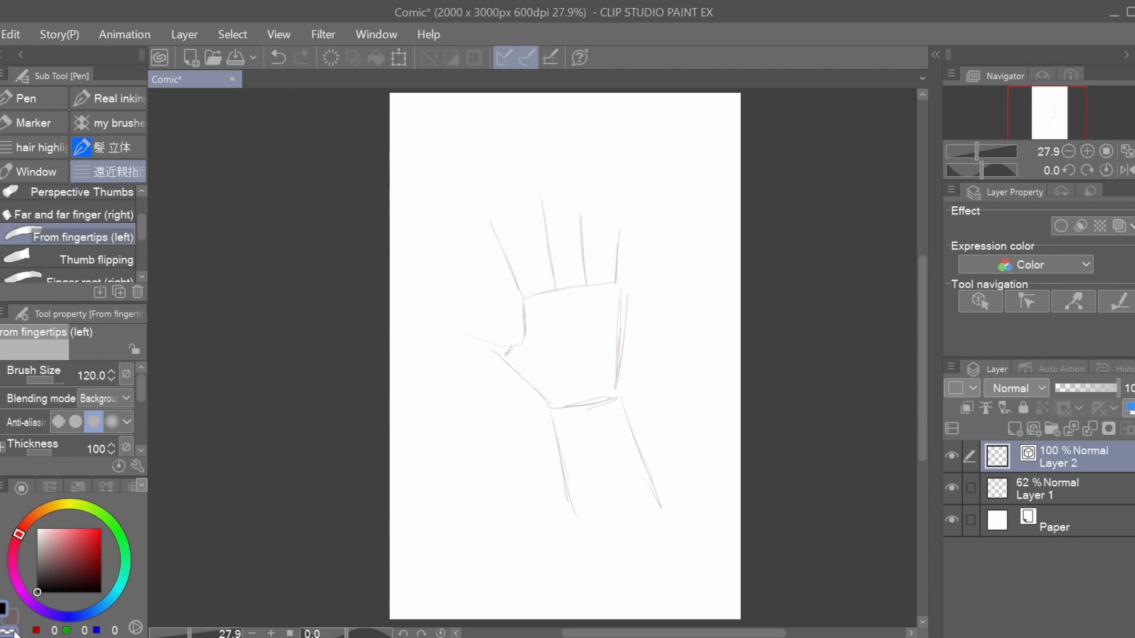
key(ctrl+z)
key(bracketleft)
key(bracketleft)
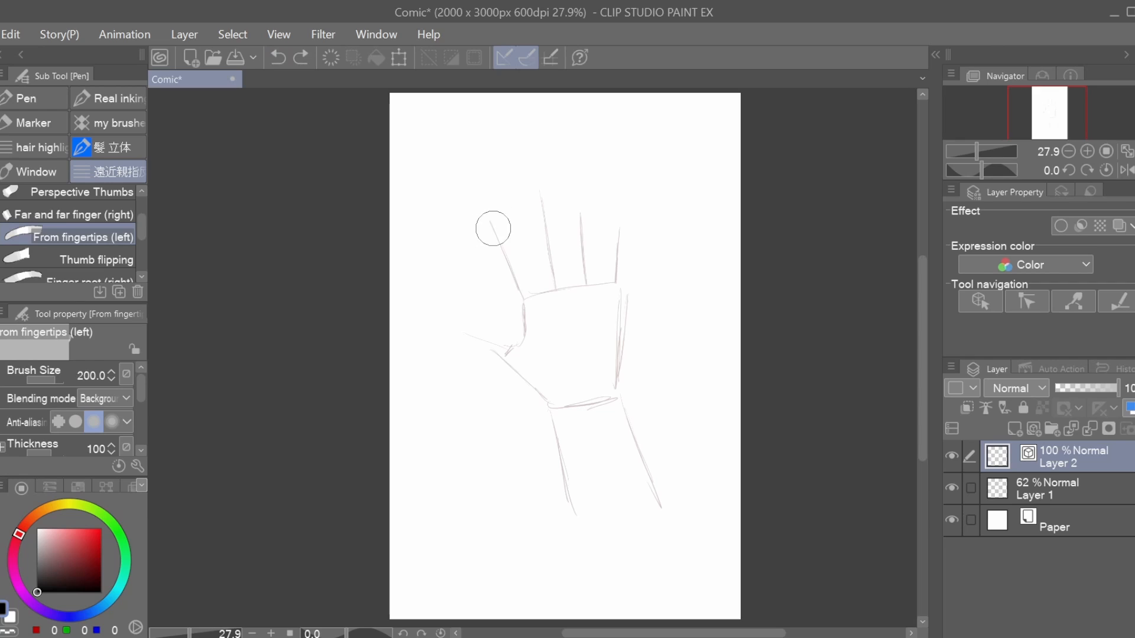
key(bracketleft)
drag(492, 225, 532, 313)
key(ctrl+z)
Step: Draw the index and middle fingers over the hand sketch with the From fingertips (right) brush at size 150
click(119, 215)
drag(141, 228, 141, 237)
click(118, 272)
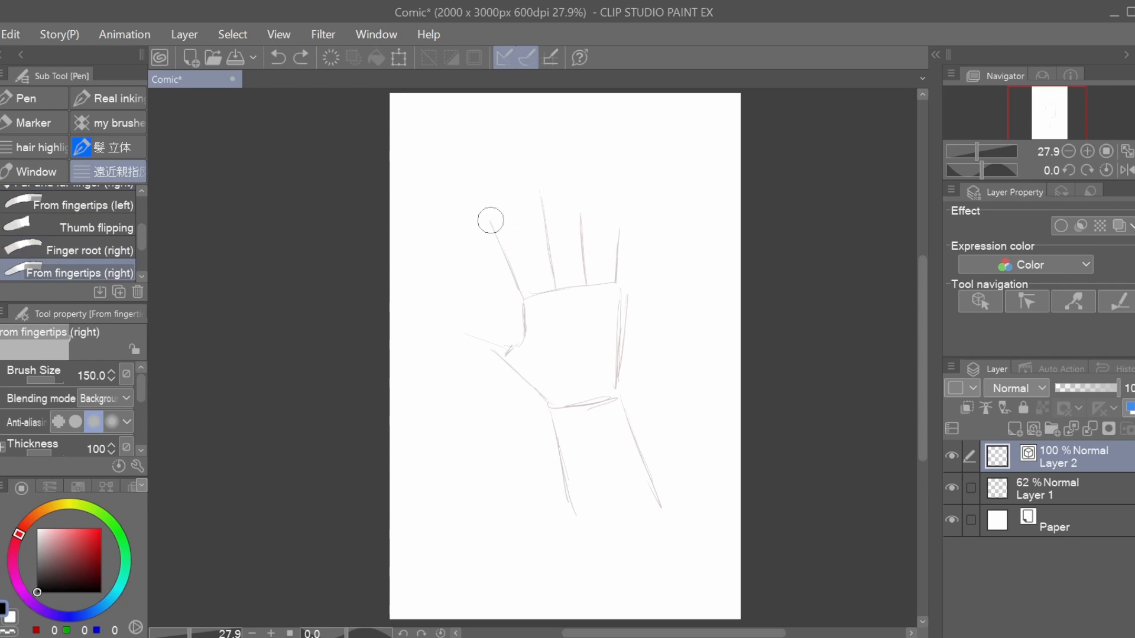
drag(556, 277, 557, 286)
key(ctrl+z)
key(bracketleft)
drag(539, 194, 555, 285)
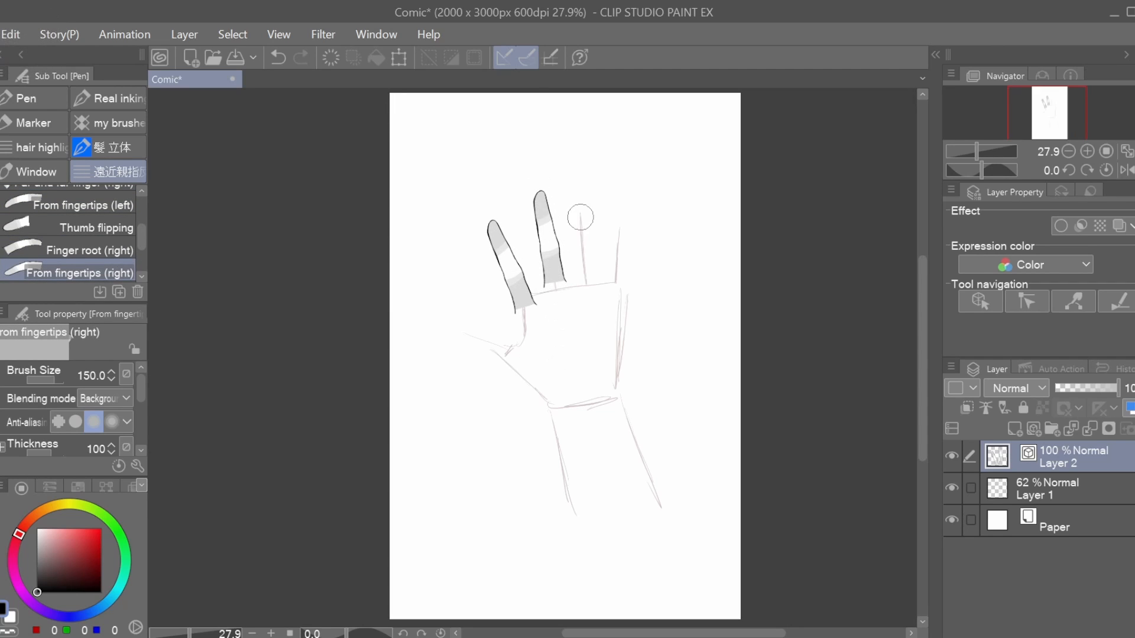
Step: Draw the ring and little fingers over the sketch with a smaller From fingertips (right) brush, size 100 for the little finger
key(ctrl+z)
key(bracketleft)
drag(579, 207, 589, 285)
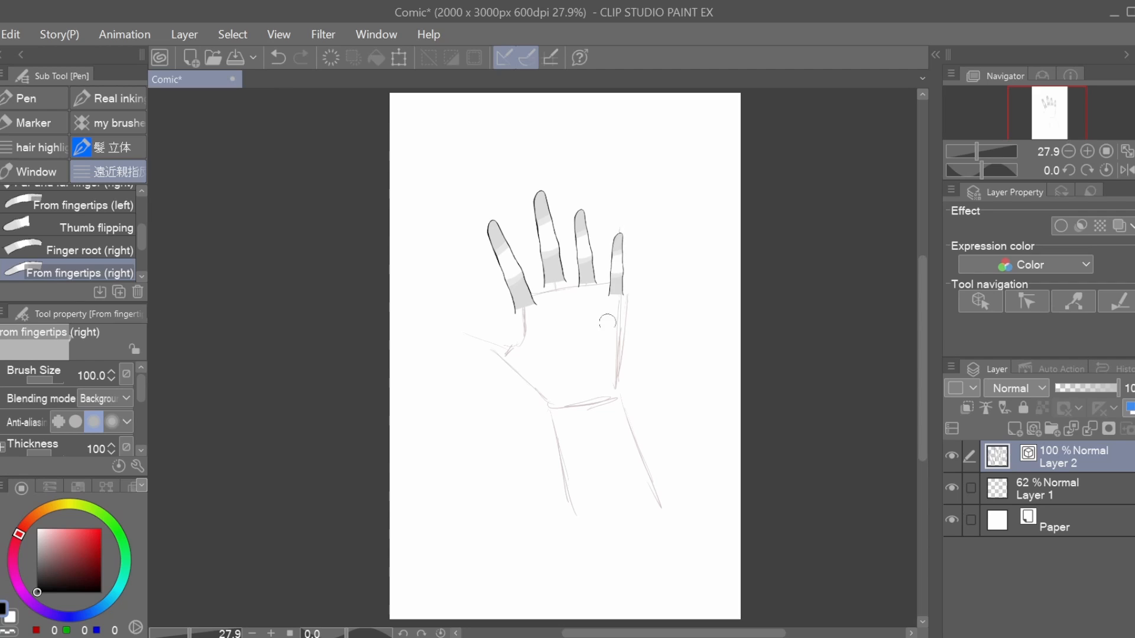
key(ctrl+z)
drag(615, 231, 613, 284)
Step: Try the Thumb flipping brush at size 200 and the Thumb brush at size 120 on the sketched thumb
drag(141, 238, 140, 243)
click(112, 212)
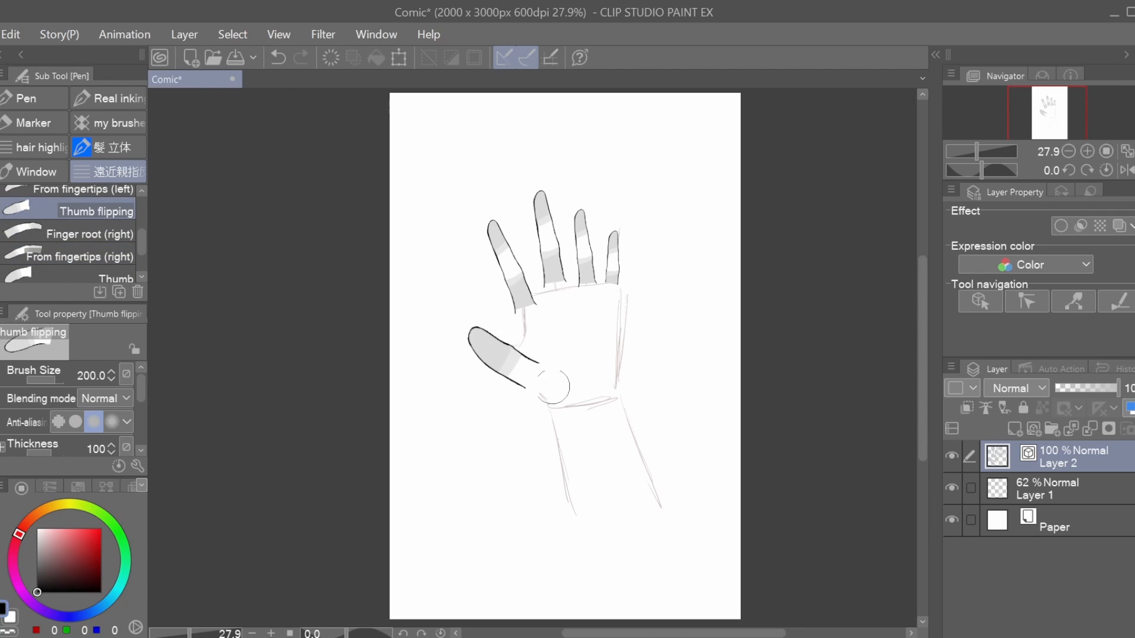
key(ctrl+z)
click(116, 278)
drag(446, 326, 496, 350)
key(ctrl+z)
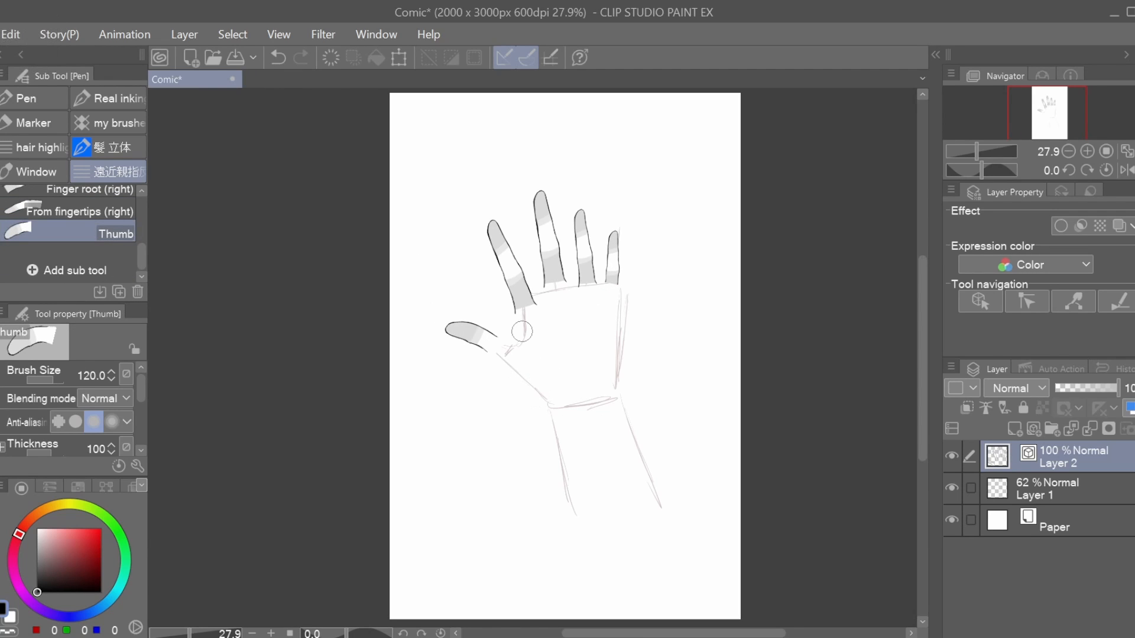
Step: Try to transform the drawn thumb within a lasso selection
key(m)
drag(421, 292, 463, 290)
key(ctrl+t)
drag(500, 362, 512, 368)
key(Return)
key(ctrl+z)
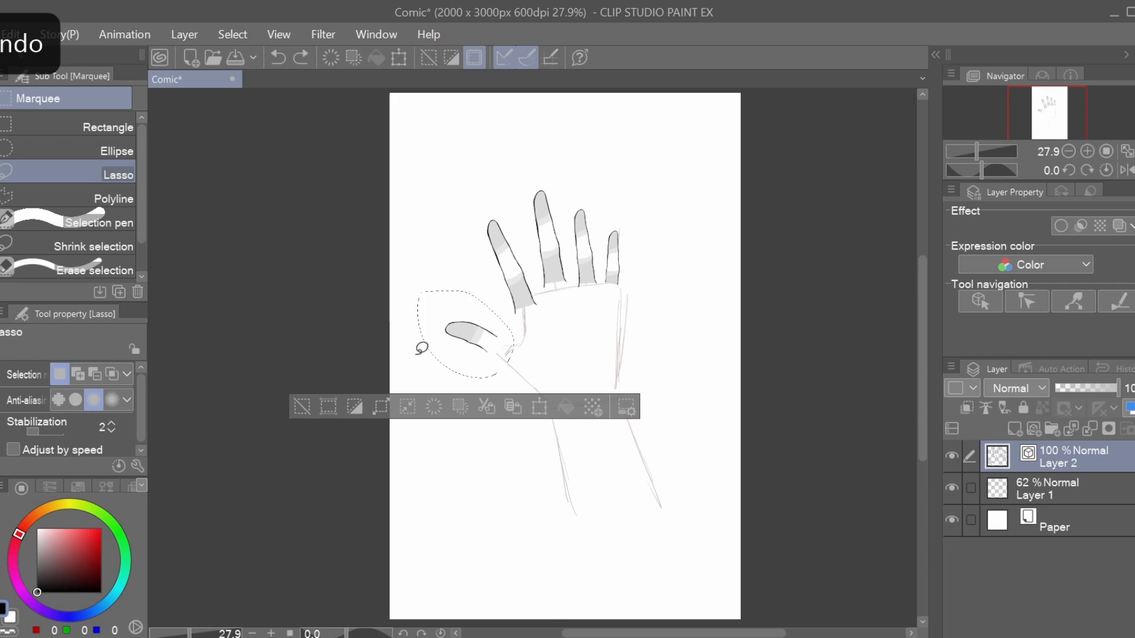
Step: Undo the first thumb and redraw it along the sketch with the Thumb brush at size 120
key(ctrl+z)
key(ctrl+z)
key(p)
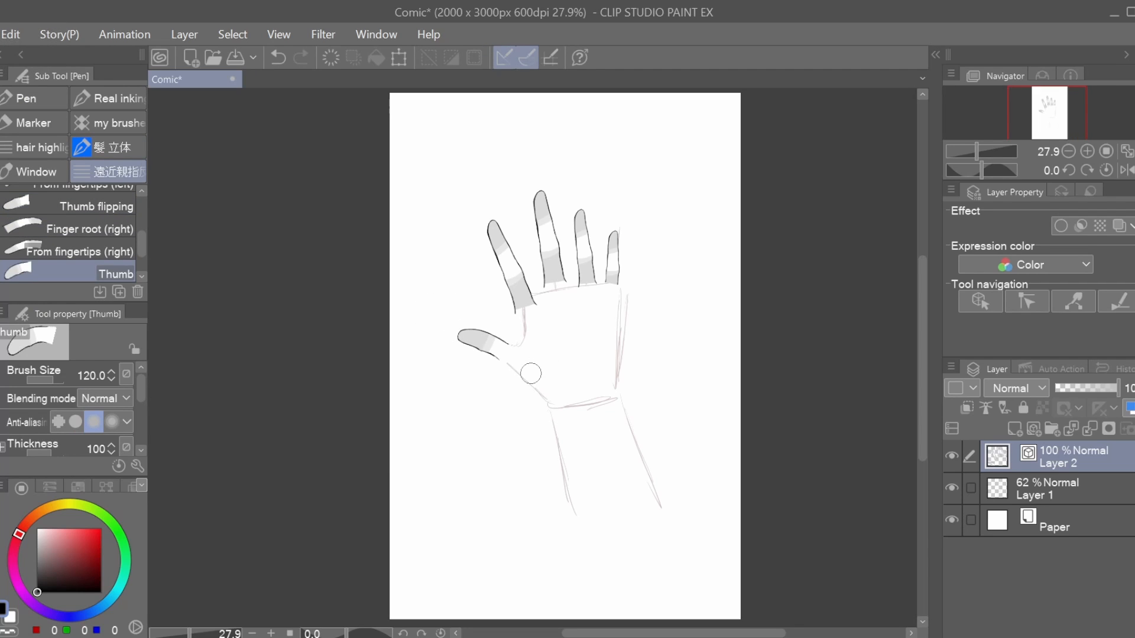
Step: Apply Simplify vector line to the middle fingertip and bend the thumb upward by moving its tip control point
key(y)
drag(542, 183, 542, 201)
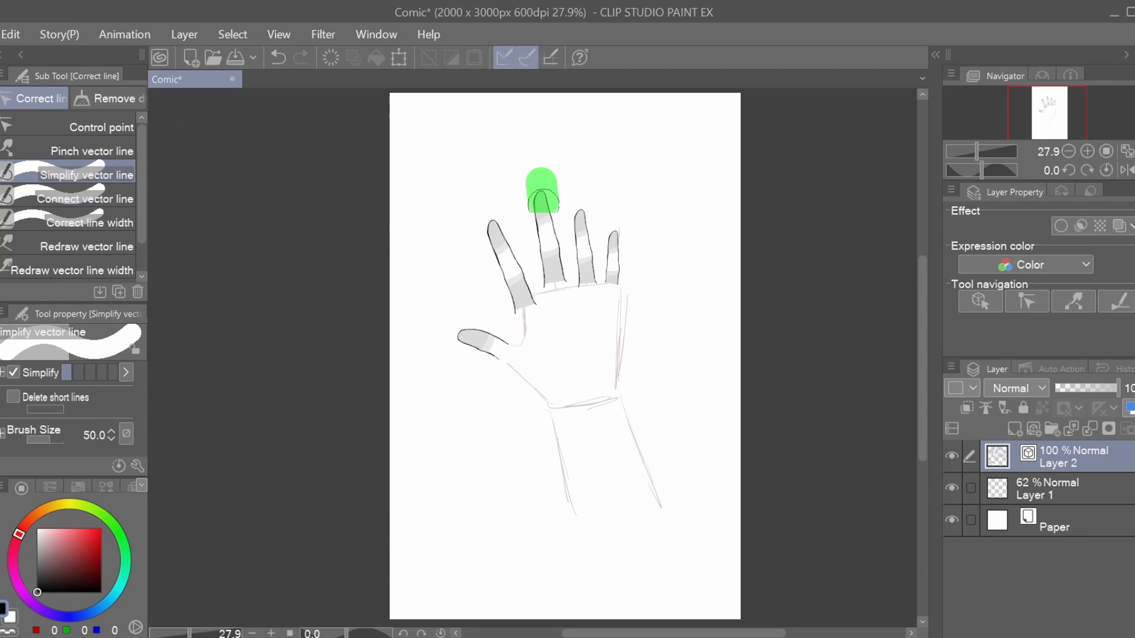
key(o)
click(517, 275)
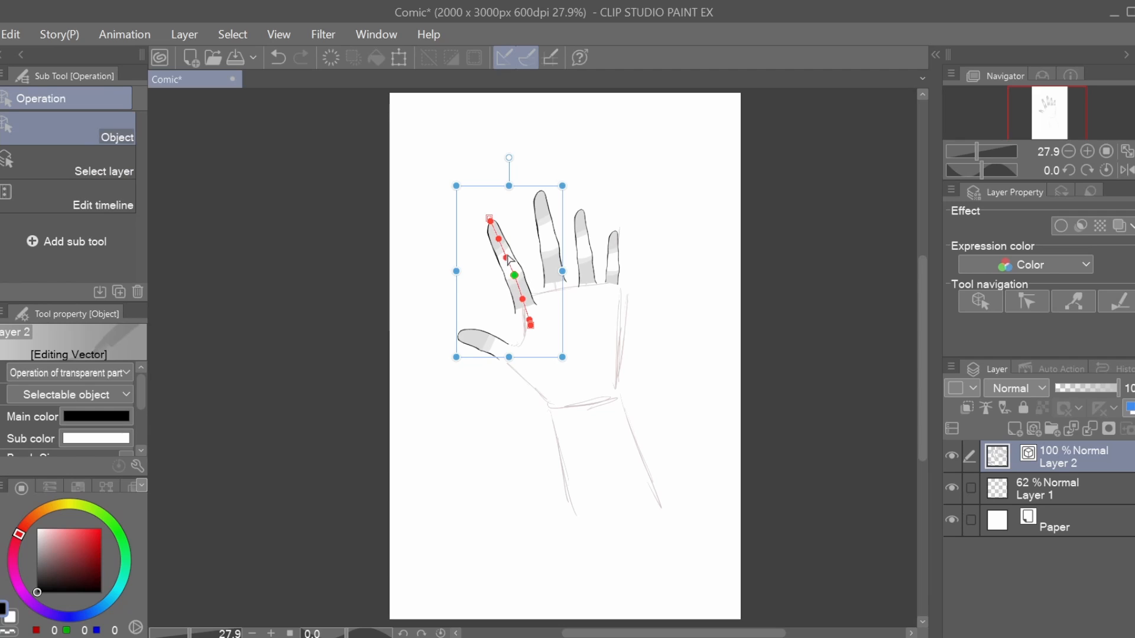
click(476, 348)
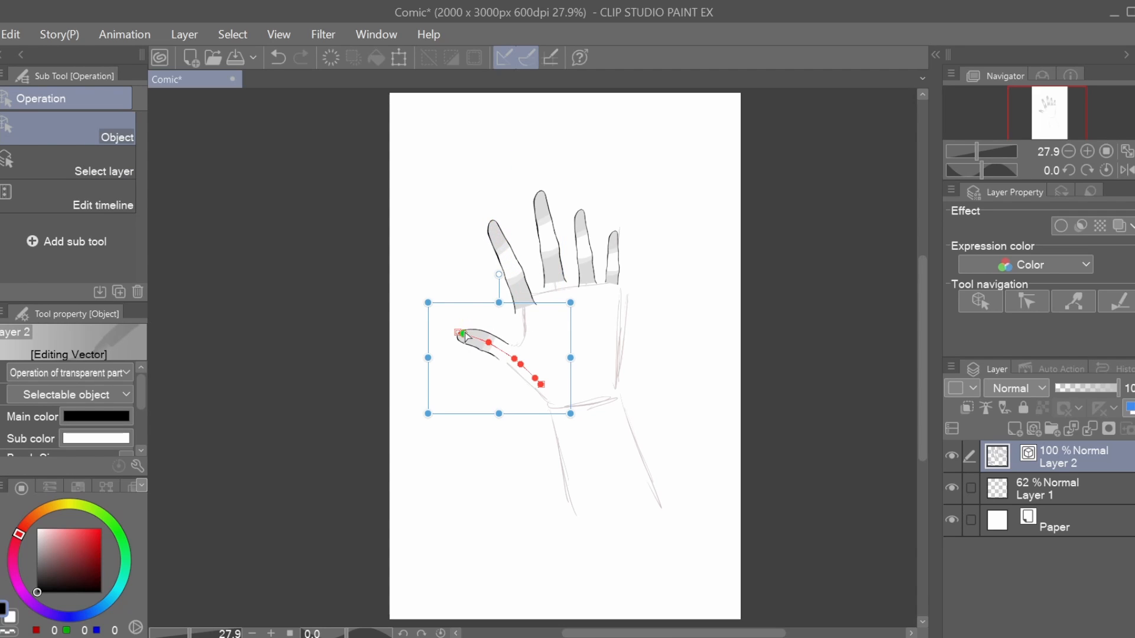
drag(464, 334, 469, 327)
key(ctrl+z)
key(space)
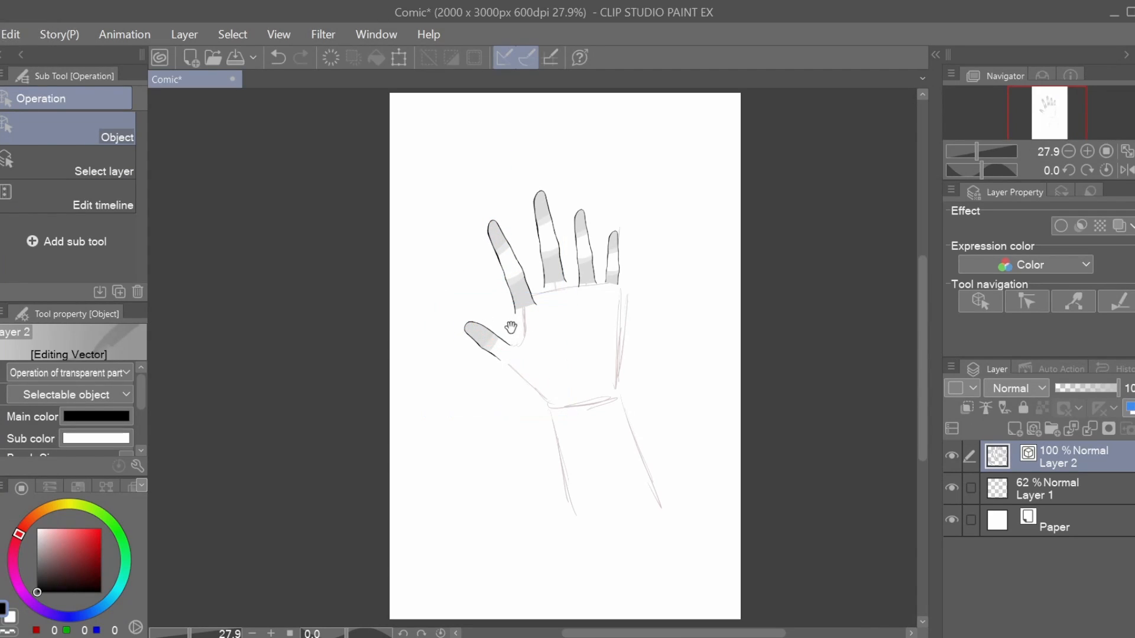
click(561, 275)
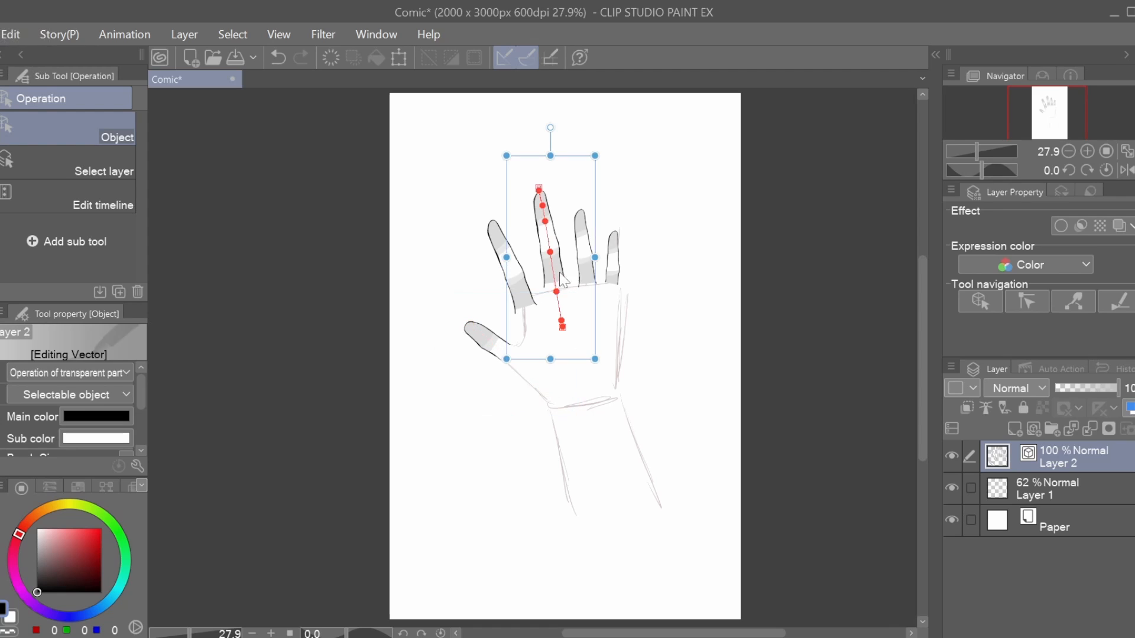
key(shift)
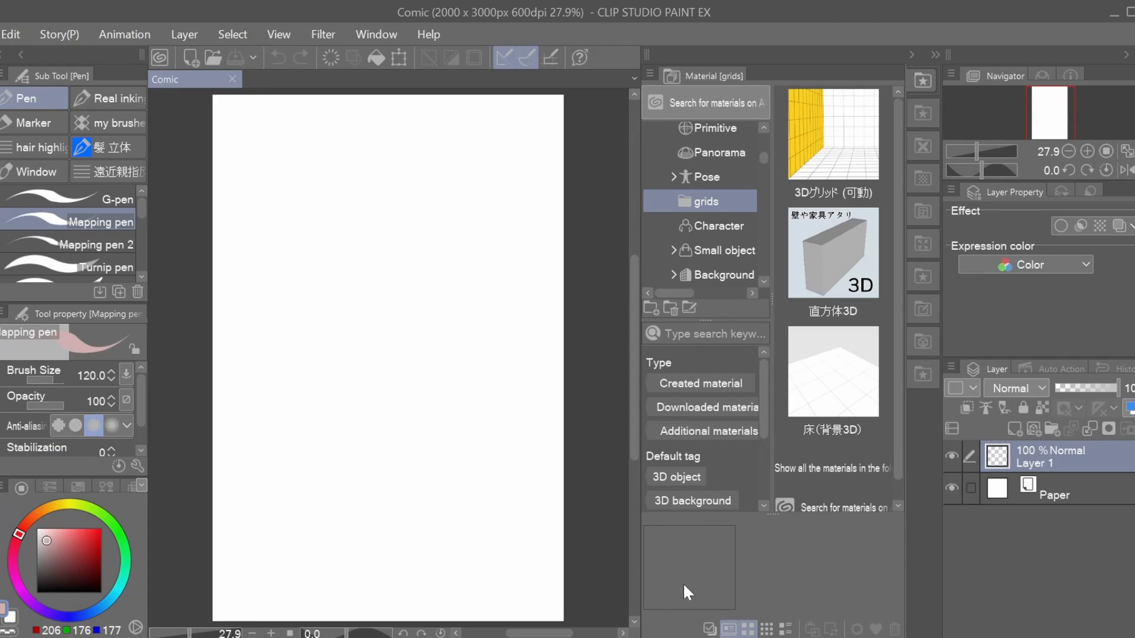
Step: Add the 3Dグリッド (可動) material to the canvas with its camera tilted down and only the floor and side walls showing
mouse_move(833, 136)
mouse_down()
mouse_move(491, 334)
mouse_move(443, 451)
mouse_move(506, 482)
mouse_up()
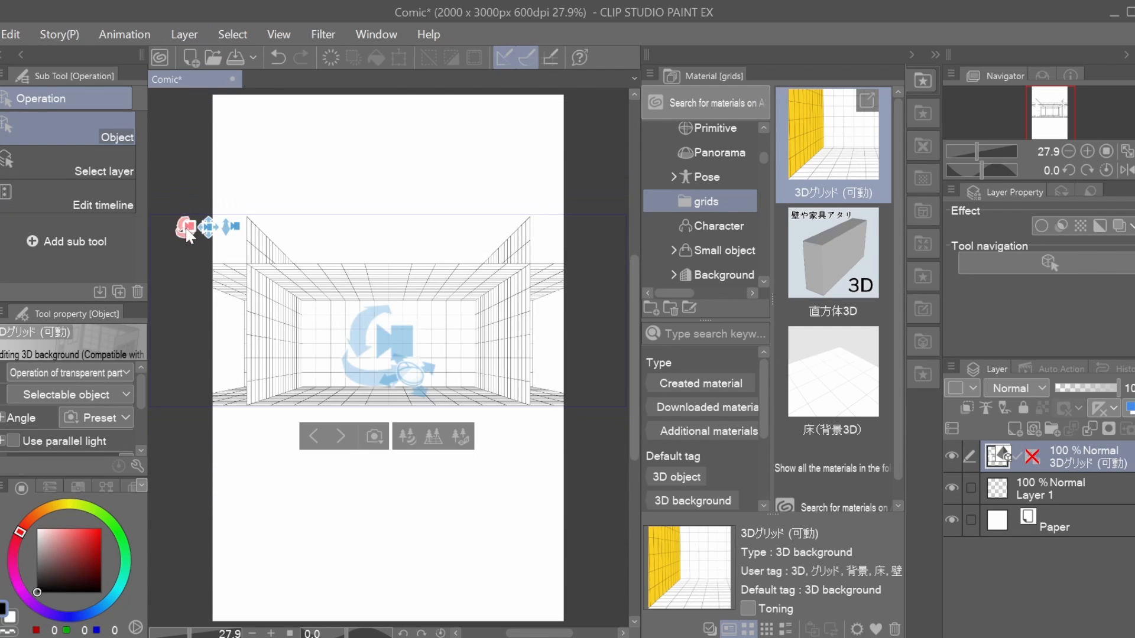
drag(186, 229, 193, 265)
click(441, 495)
click(443, 332)
click(480, 183)
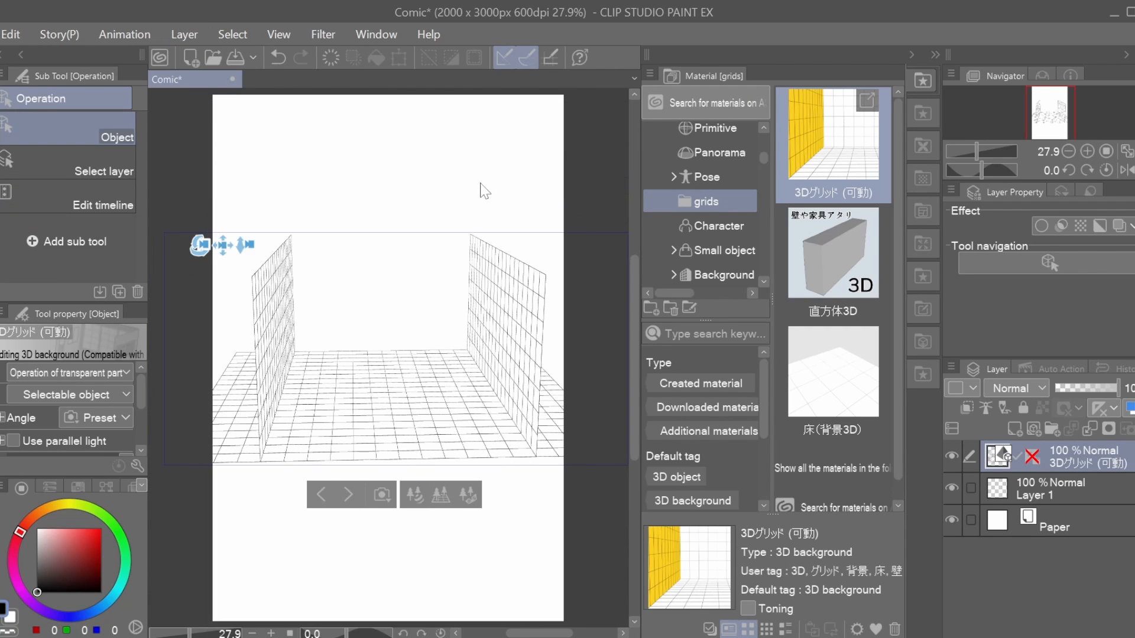
Step: Show the grid's back wall and frame the camera so the floor, left wall and back wall fill the page
click(441, 495)
click(523, 268)
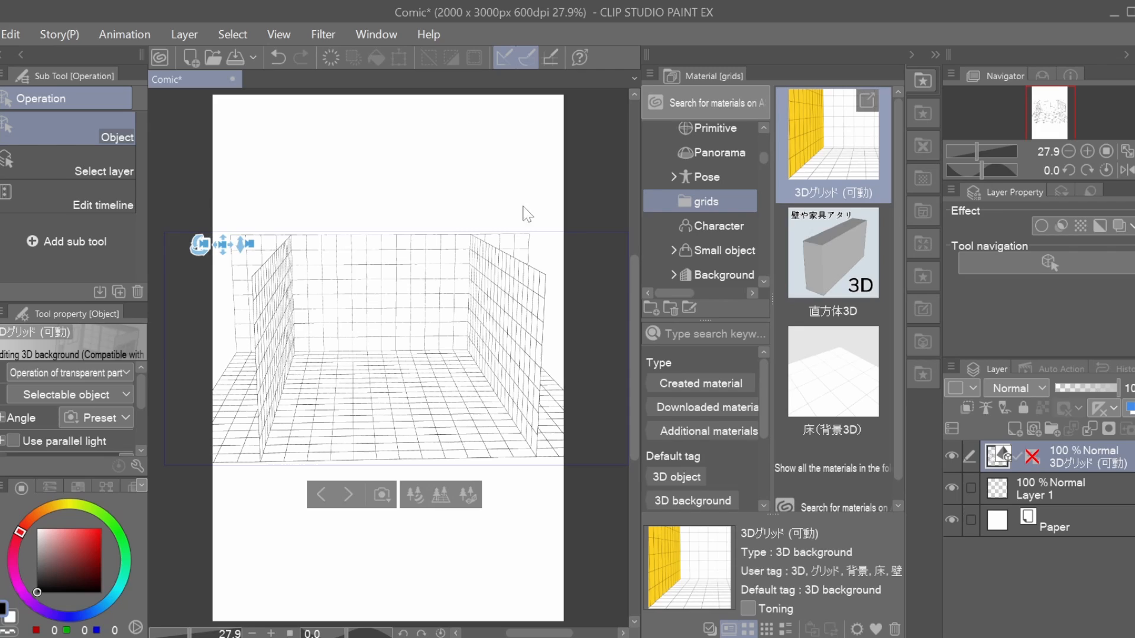
click(935, 53)
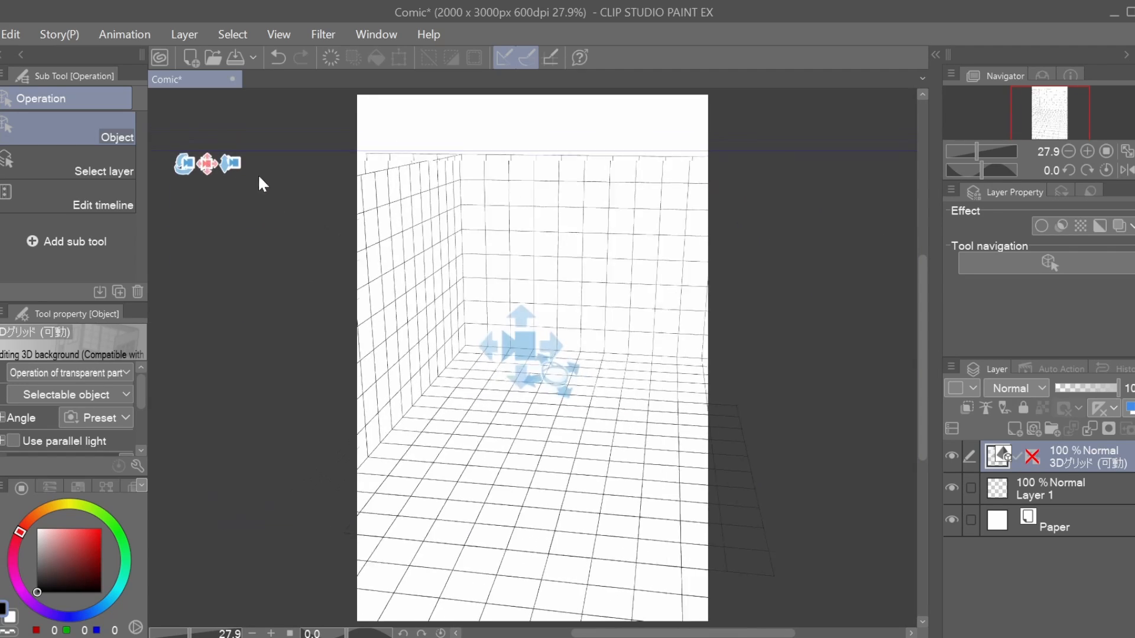
drag(263, 184, 200, 135)
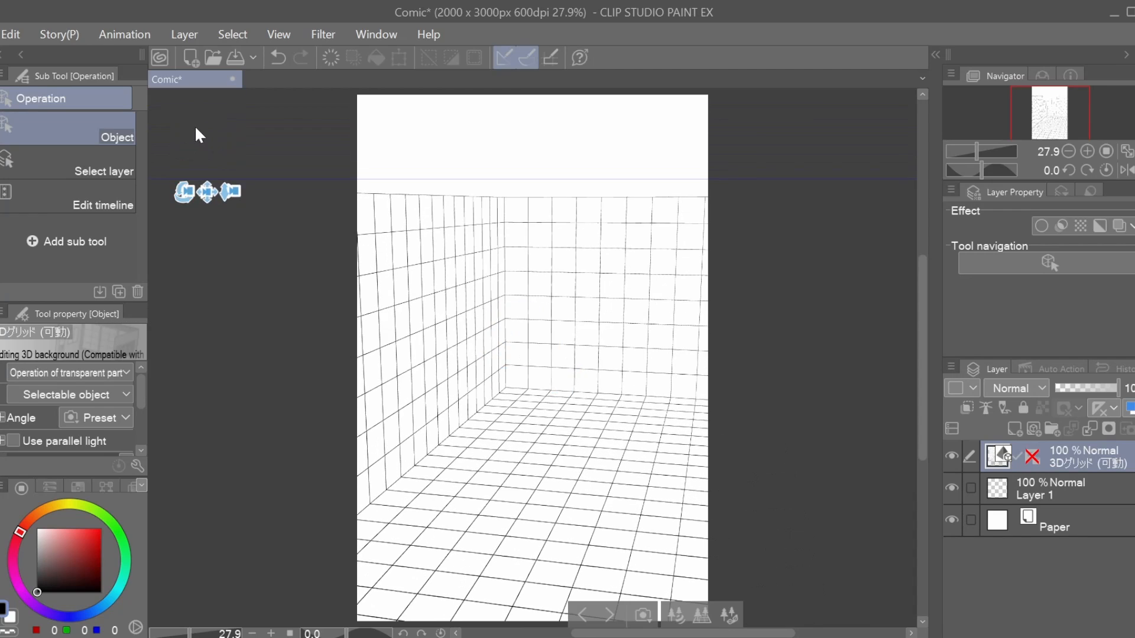
Step: Show the 3D grid layer's perspective ruler and lower the layer's opacity to roughly half
click(1129, 409)
click(1130, 409)
click(1112, 409)
click(1068, 431)
click(1091, 389)
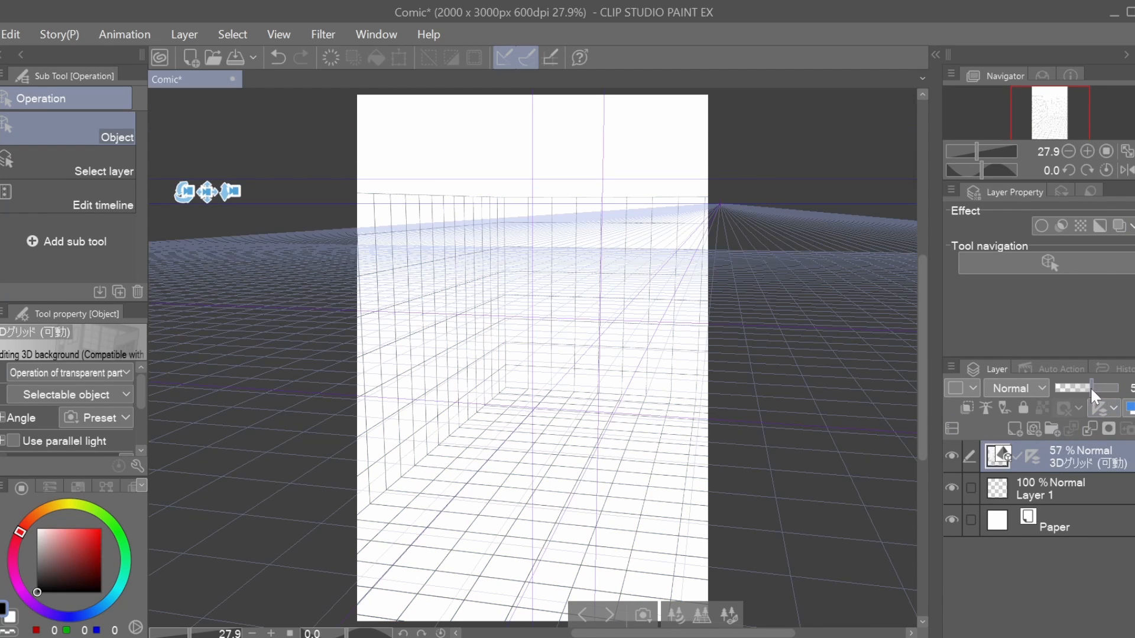
drag(1091, 388, 1085, 389)
drag(206, 192, 195, 142)
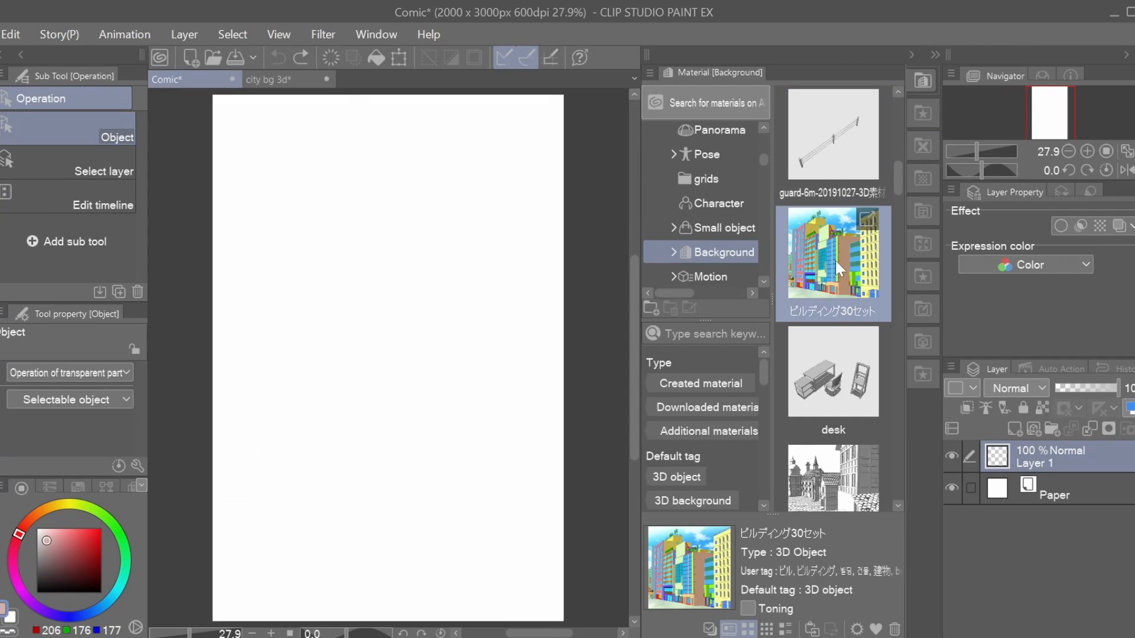
Step: Place the ビルディング30セット building on the canvas and set a duplicate of it to its right
drag(834, 259, 473, 342)
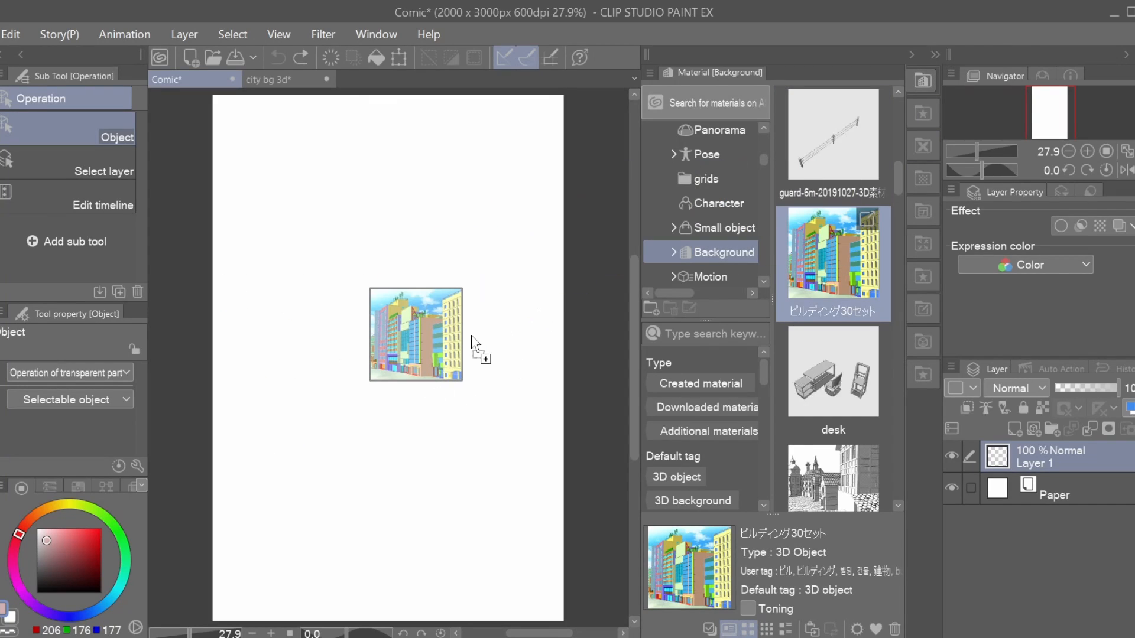
drag(598, 339, 584, 360)
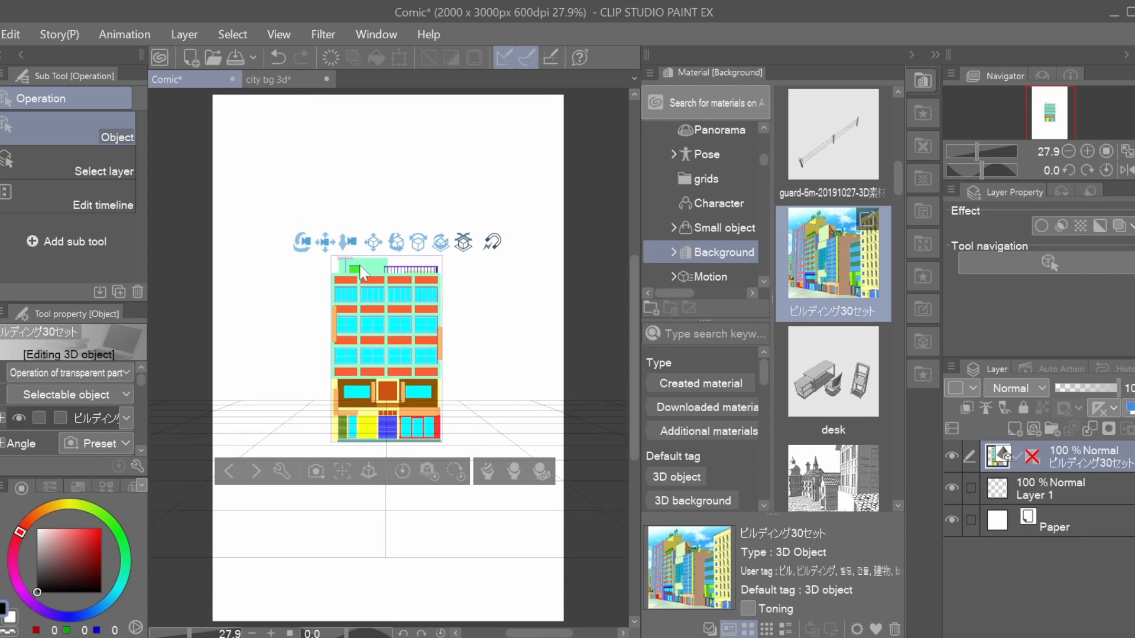
key(ctrl+v)
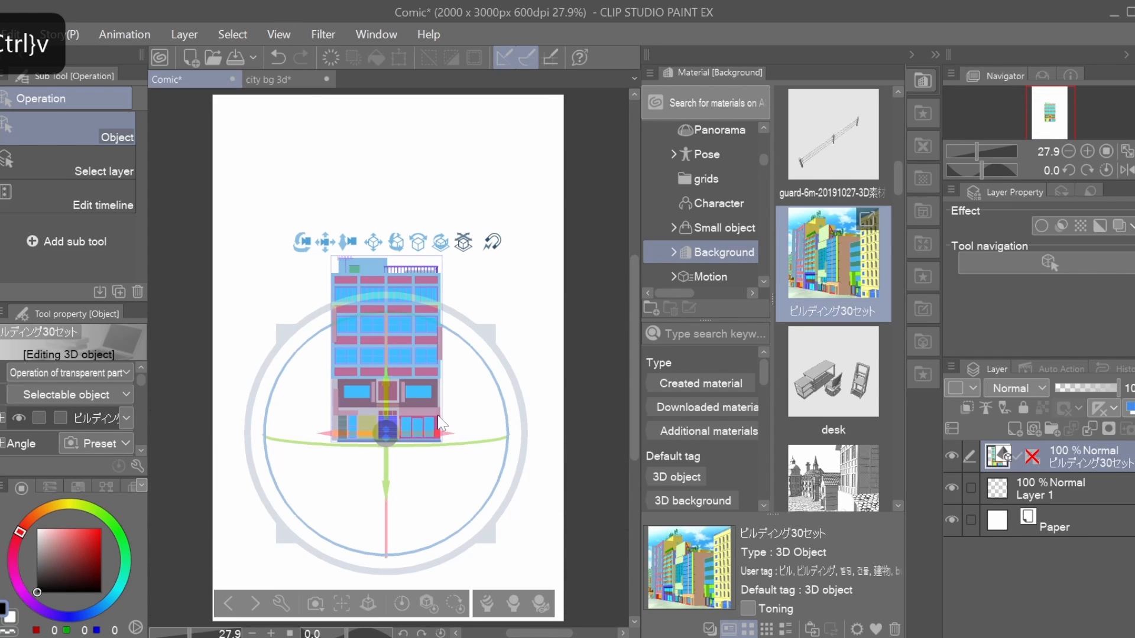
drag(450, 433, 581, 415)
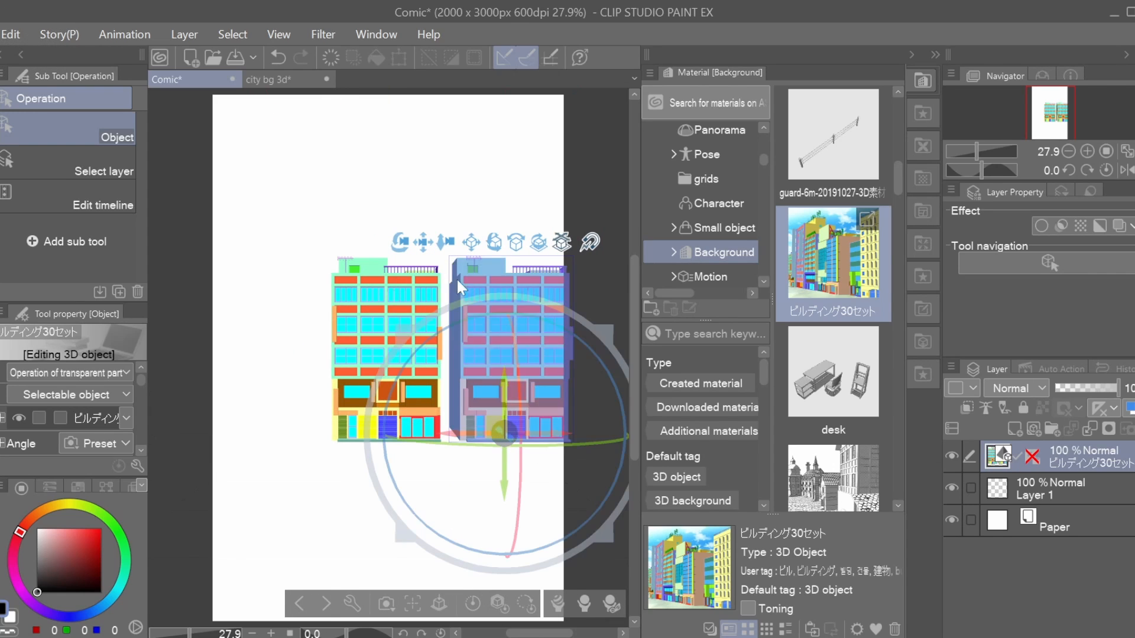
Step: Pull the camera back and place a copy of the original building to its left
drag(443, 239, 428, 260)
click(401, 355)
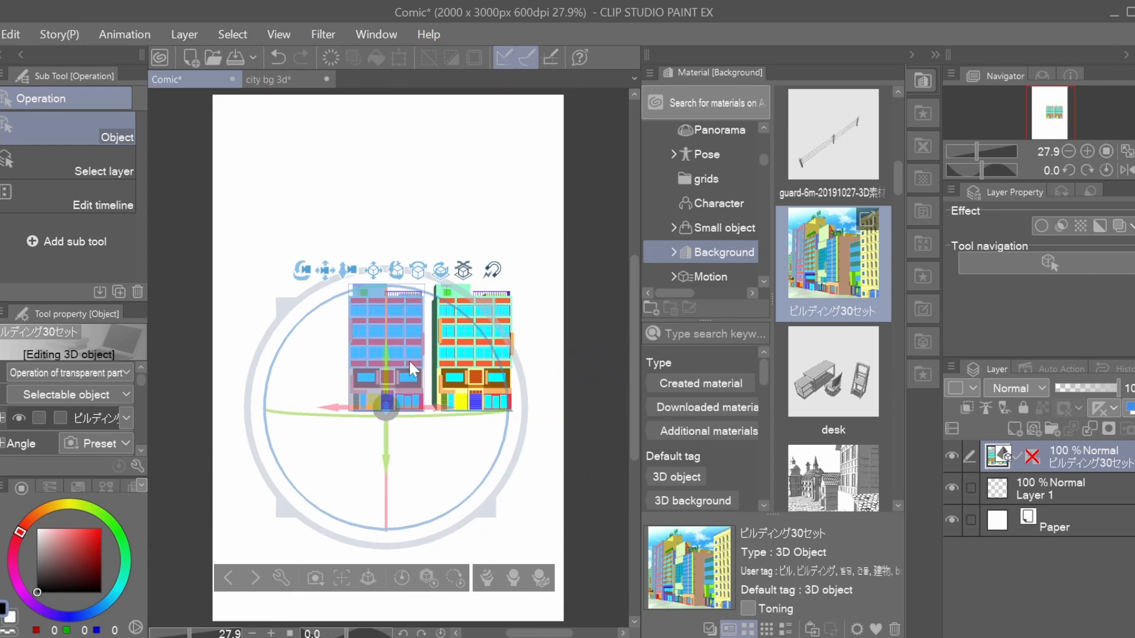
key(ctrl+c)
key(ctrl+v)
drag(435, 414, 339, 401)
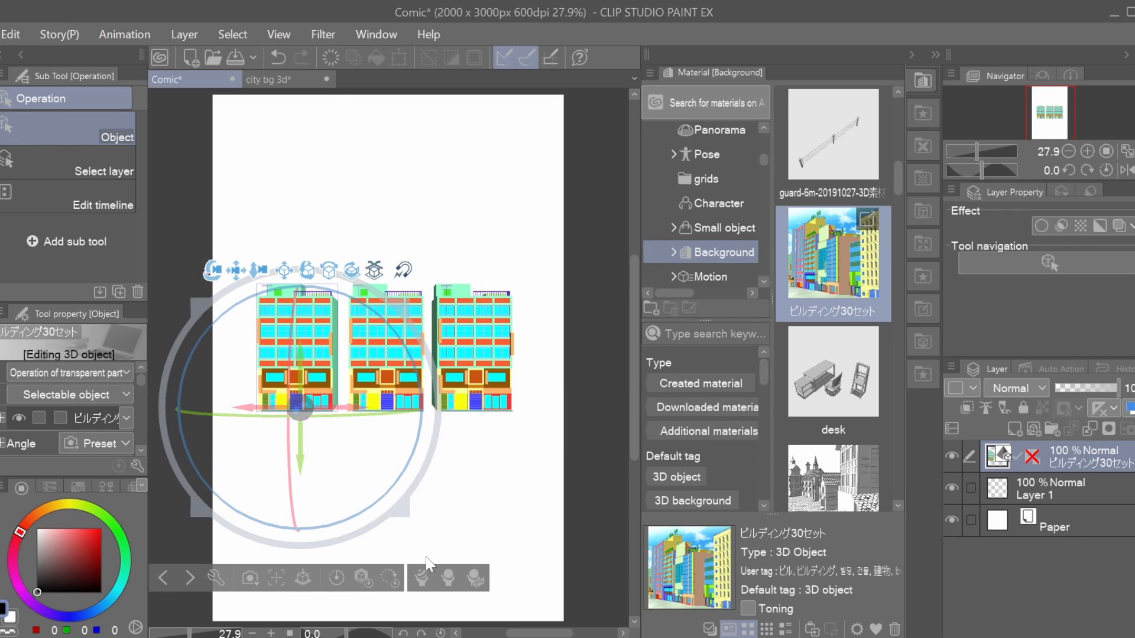
Step: Try building model 11 for the left building and switch it to model 12
click(447, 579)
click(444, 435)
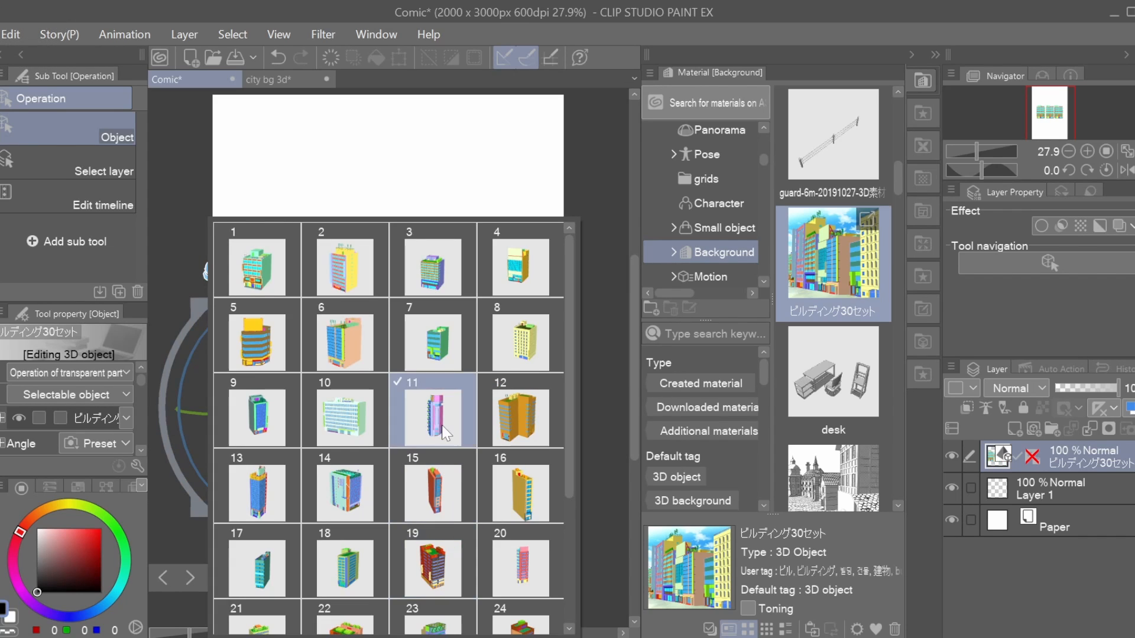
click(447, 577)
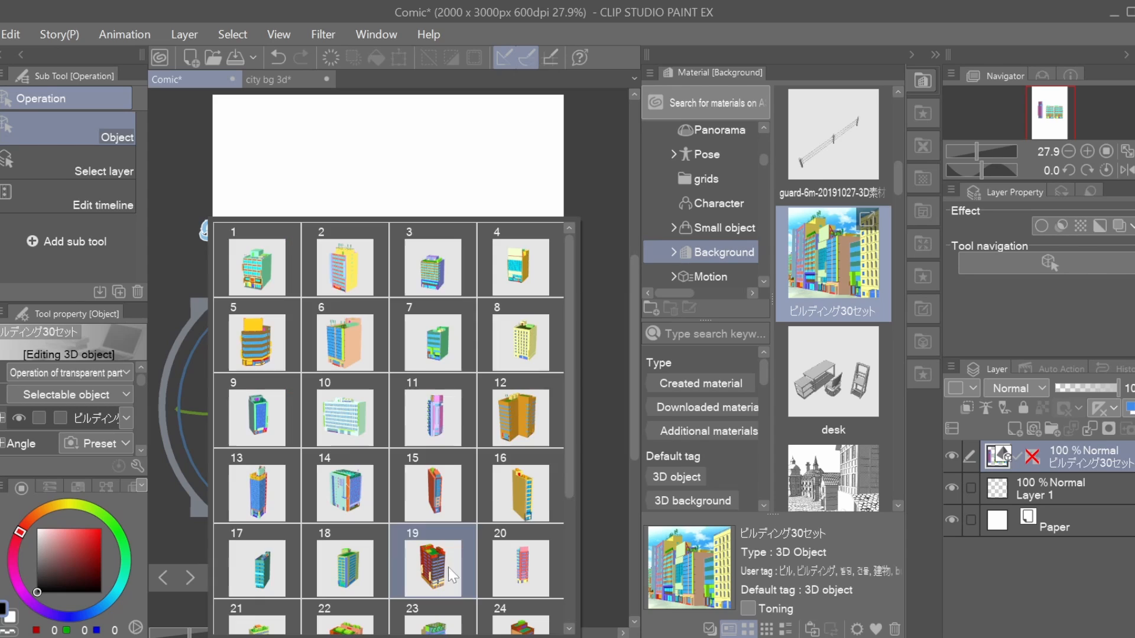
click(533, 427)
Step: Change the rightmost building to model 8 of the building set
click(481, 335)
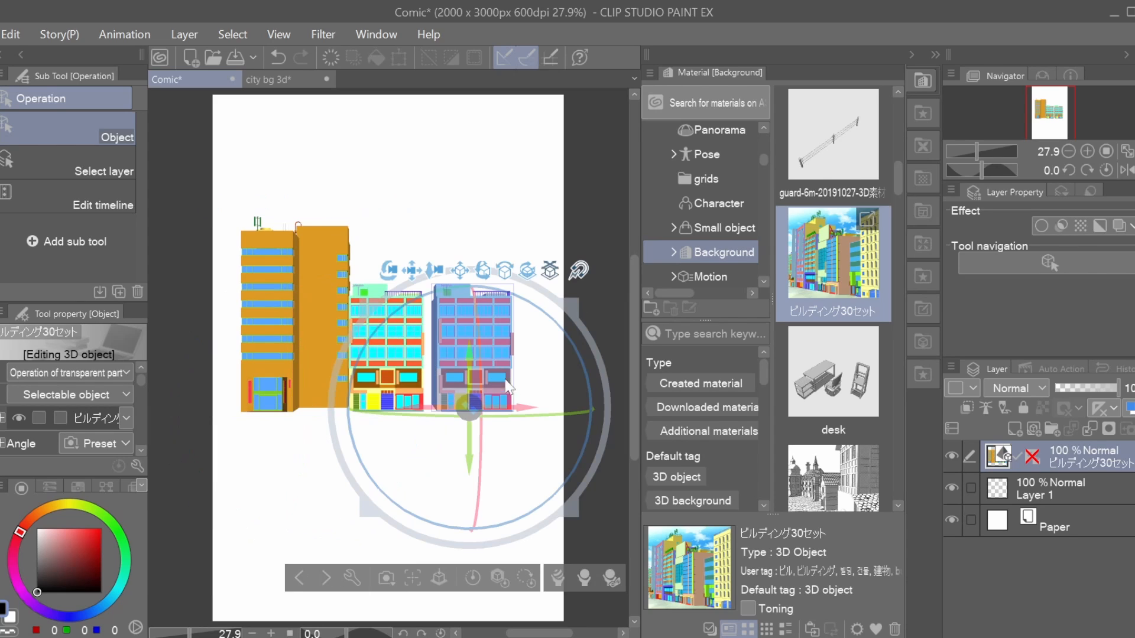
click(551, 579)
click(538, 340)
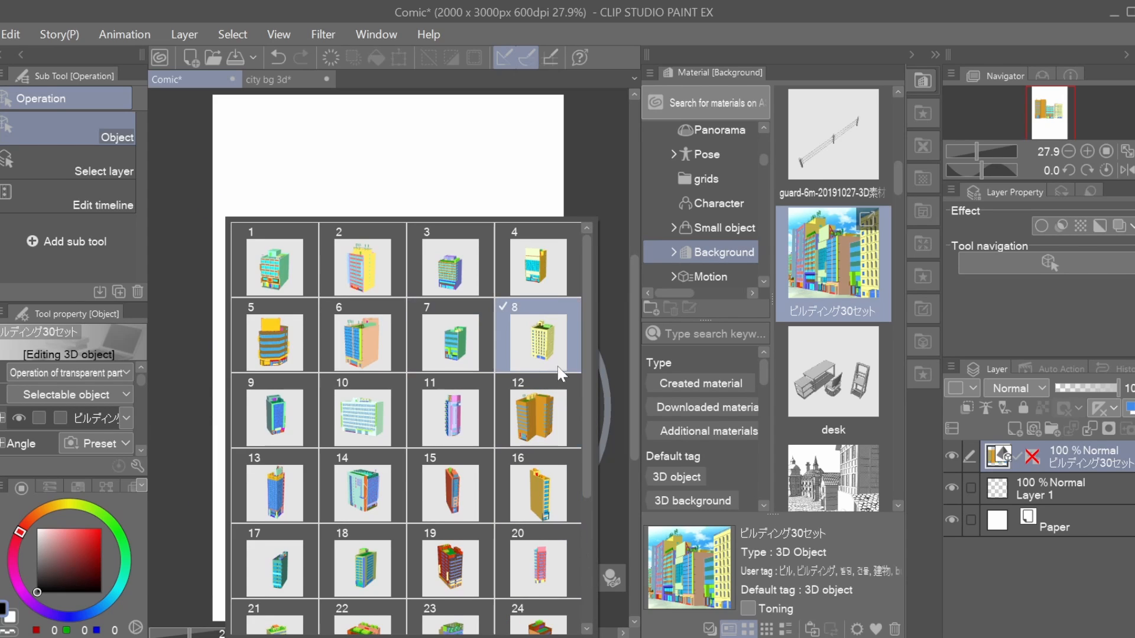
click(610, 578)
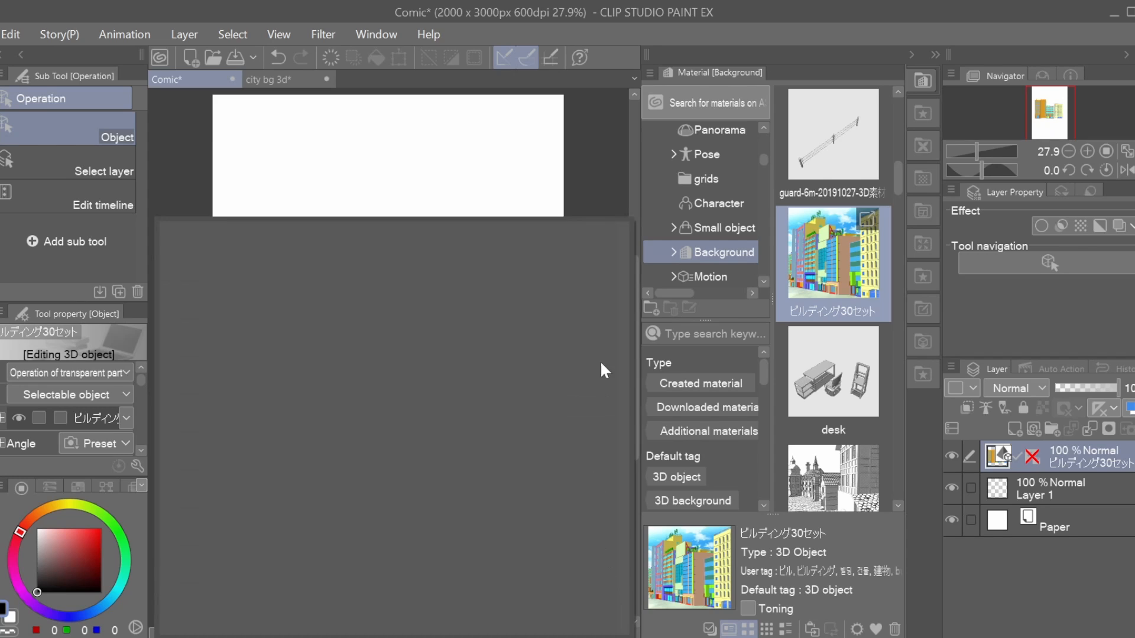
click(561, 579)
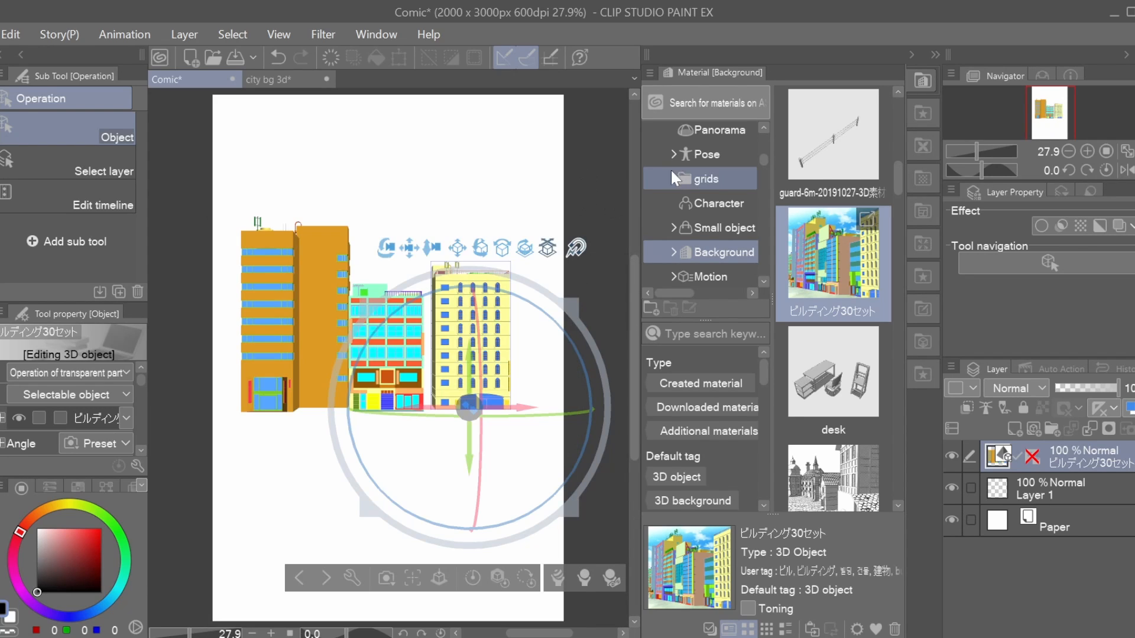
Step: Orbit the 3D camera to show the three buildings at an angle from above
click(935, 54)
drag(530, 247, 585, 254)
click(635, 492)
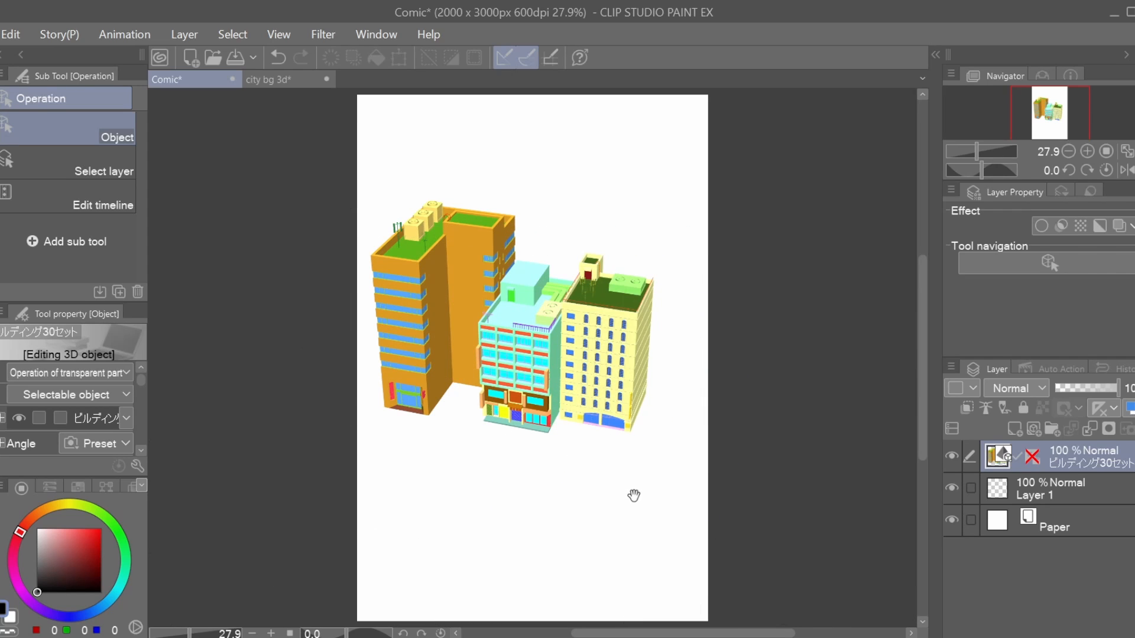
Step: Show the 3D buildings as line art with the Extract line effect at High accuracy and orbit the camera to another angle
click(1043, 489)
click(1070, 460)
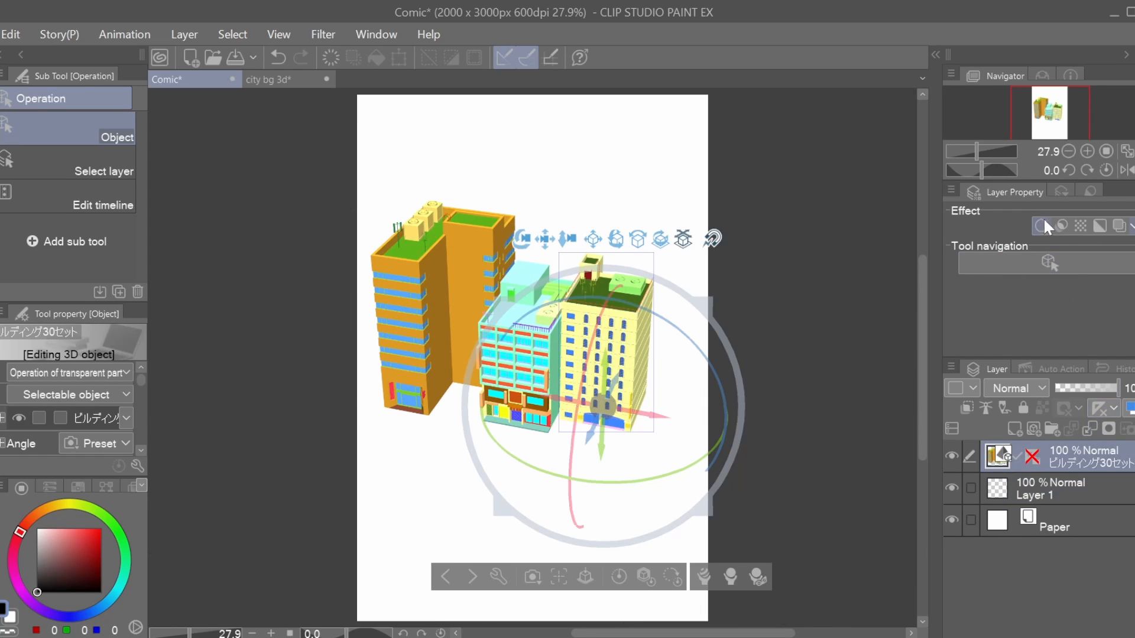
click(1061, 226)
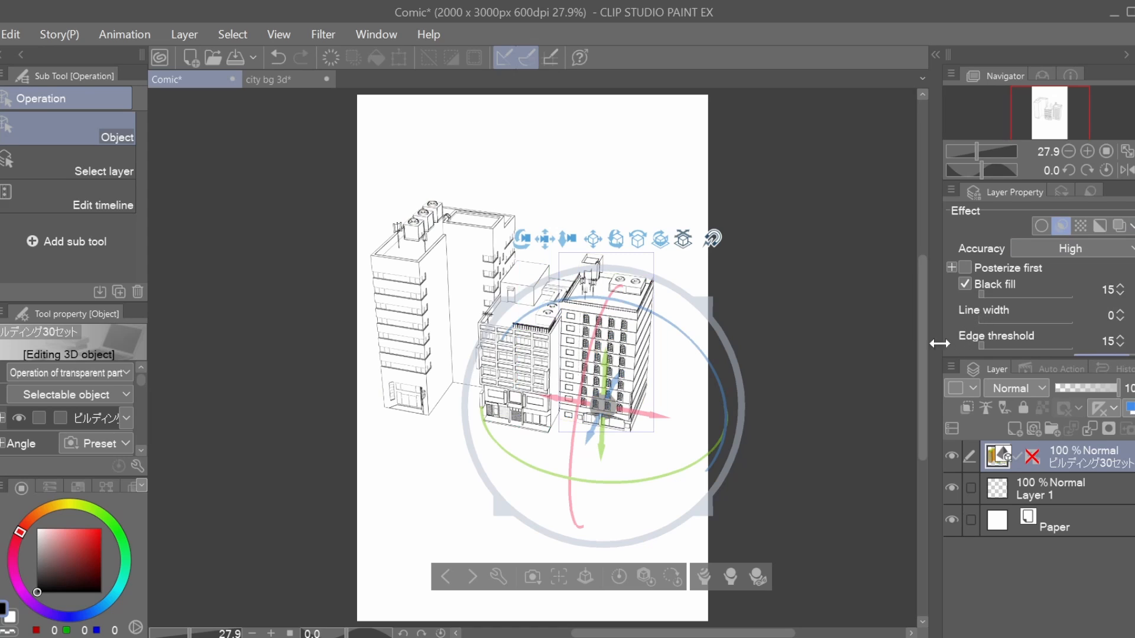
drag(523, 239, 655, 219)
click(786, 488)
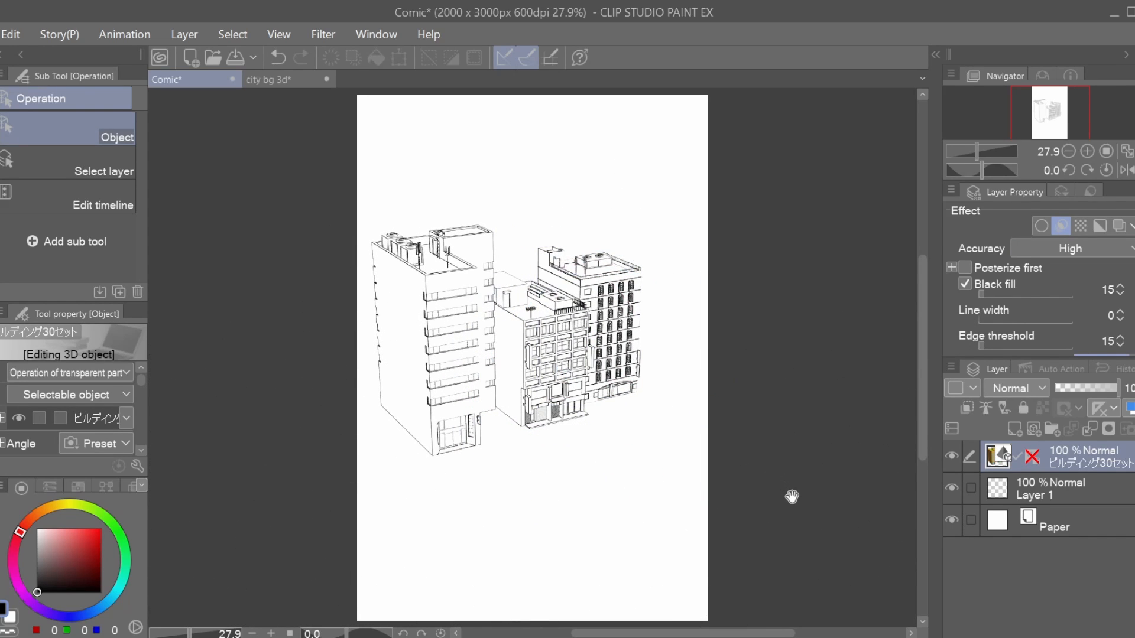
Step: Turn off the Extract line effect on the 3D building layer
click(1061, 225)
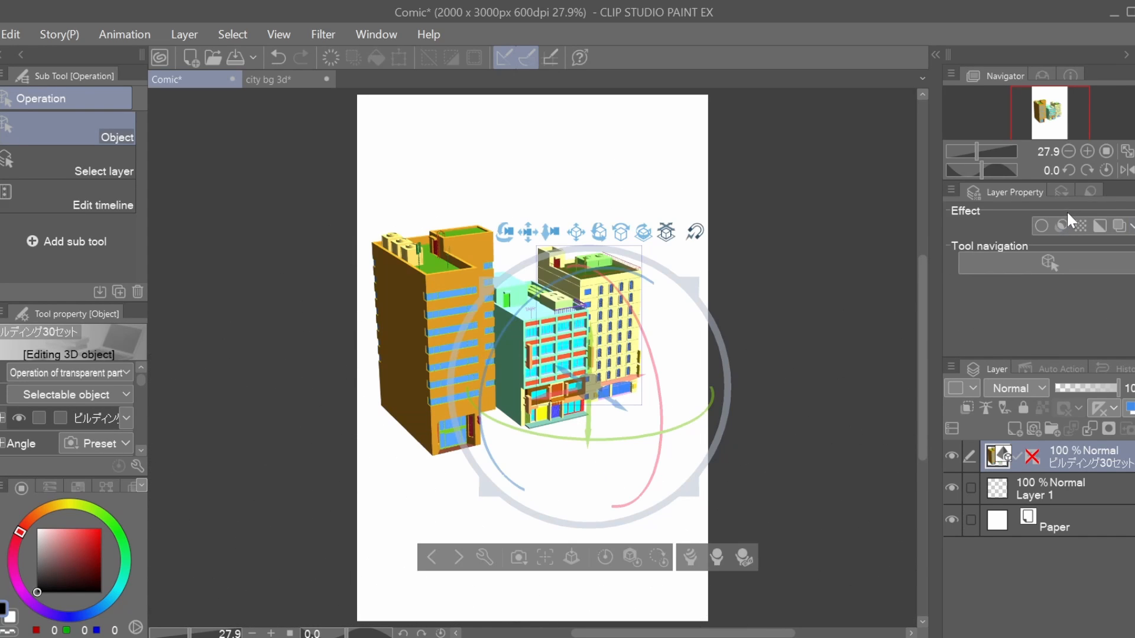
click(1097, 225)
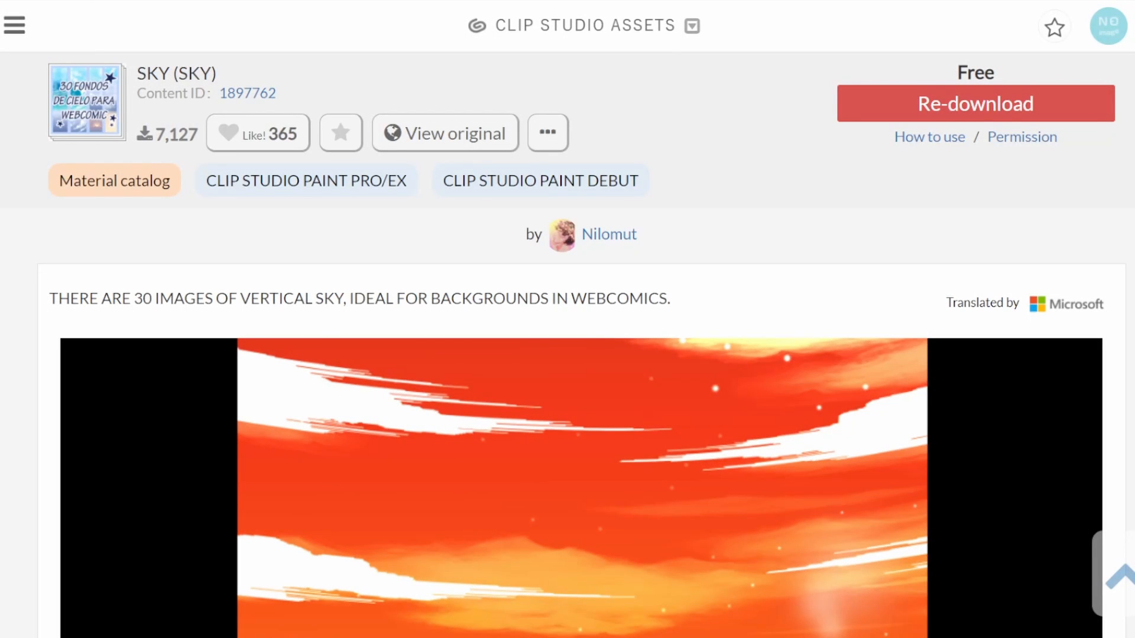
Step: Add sky images 1, 7, 6 and 5 and the three listed after them from the downloaded SKY materials to the canvas
mouse_move(832, 134)
mouse_down()
mouse_move(405, 291)
mouse_move(449, 348)
mouse_up()
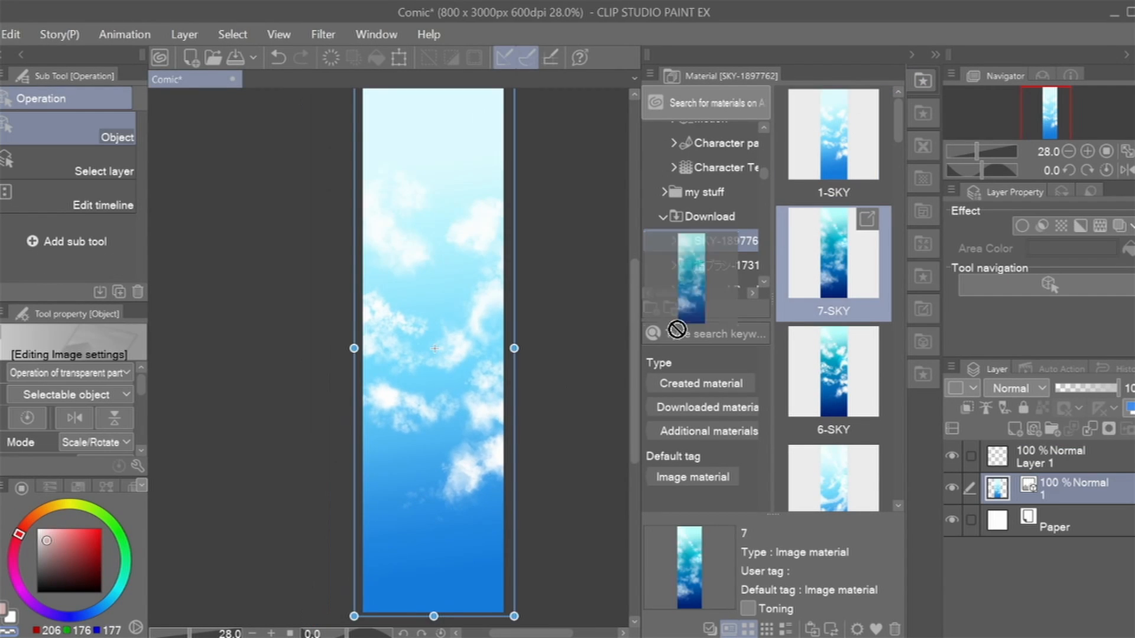
drag(832, 253, 449, 349)
drag(832, 371, 450, 349)
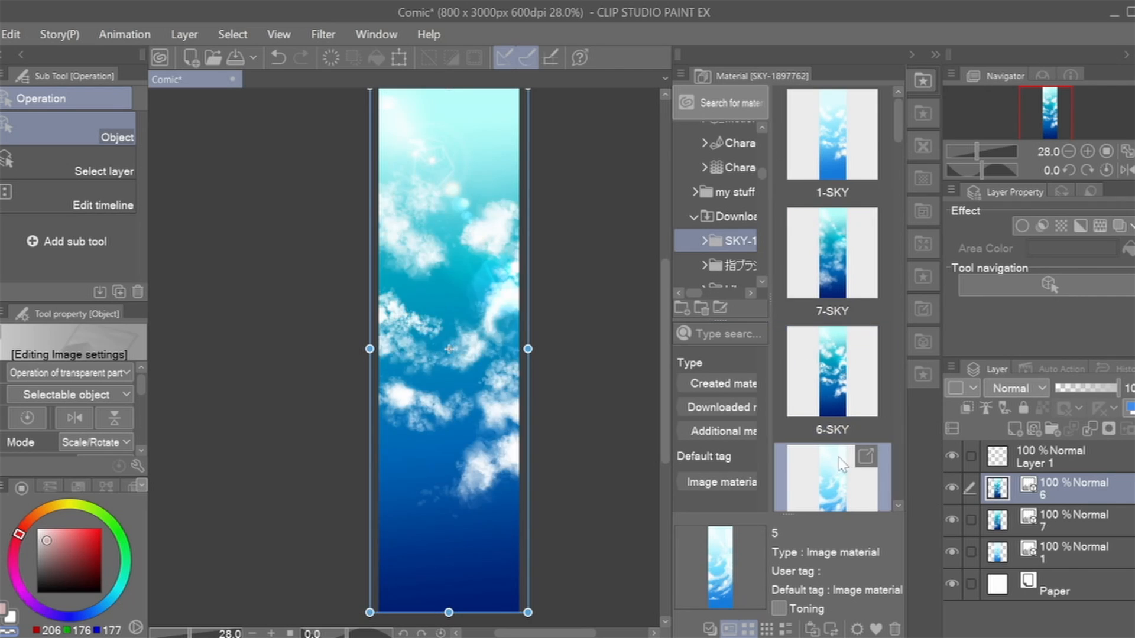
drag(839, 458, 467, 367)
drag(898, 129, 898, 181)
drag(832, 148, 477, 348)
drag(832, 266, 464, 420)
drag(832, 384, 452, 459)
Step: Add sky images 13, 12, 11, 10, 9 and 8 to the canvas
drag(898, 174, 898, 207)
drag(830, 233, 482, 373)
drag(832, 331, 441, 355)
drag(832, 449, 420, 355)
drag(897, 207, 898, 249)
drag(832, 183, 499, 354)
drag(832, 296, 473, 366)
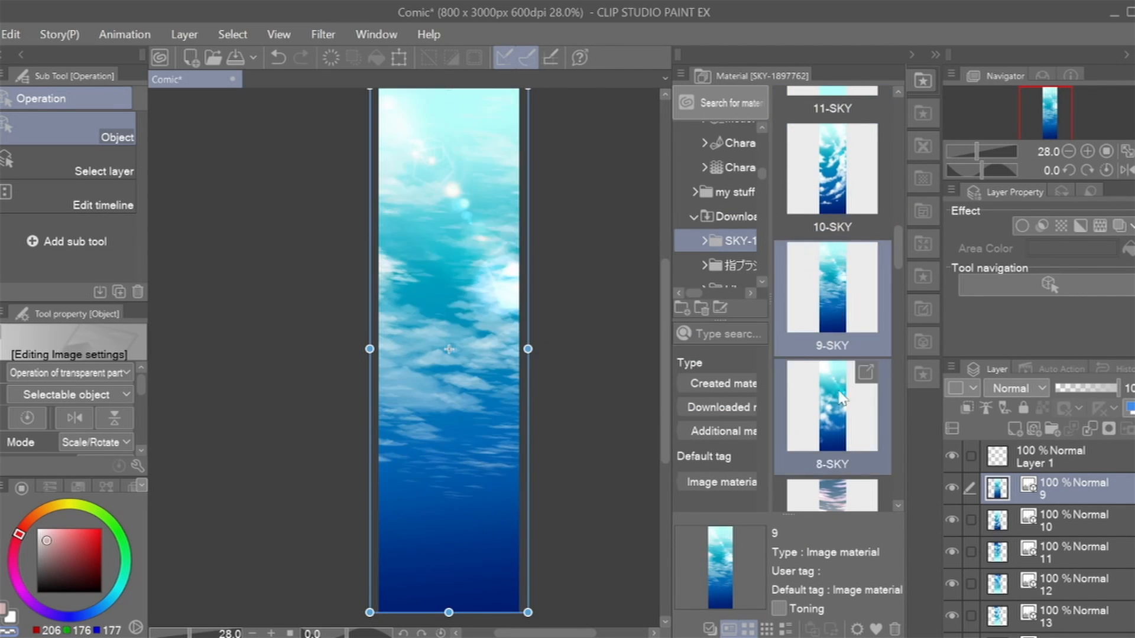
drag(842, 398, 461, 361)
Step: Add sky images 19, 18, 17, 16, 15 and 14 to the canvas
drag(898, 249, 898, 289)
drag(832, 171, 458, 349)
drag(832, 286, 456, 349)
drag(833, 408, 449, 328)
drag(898, 272, 897, 302)
drag(832, 251, 455, 343)
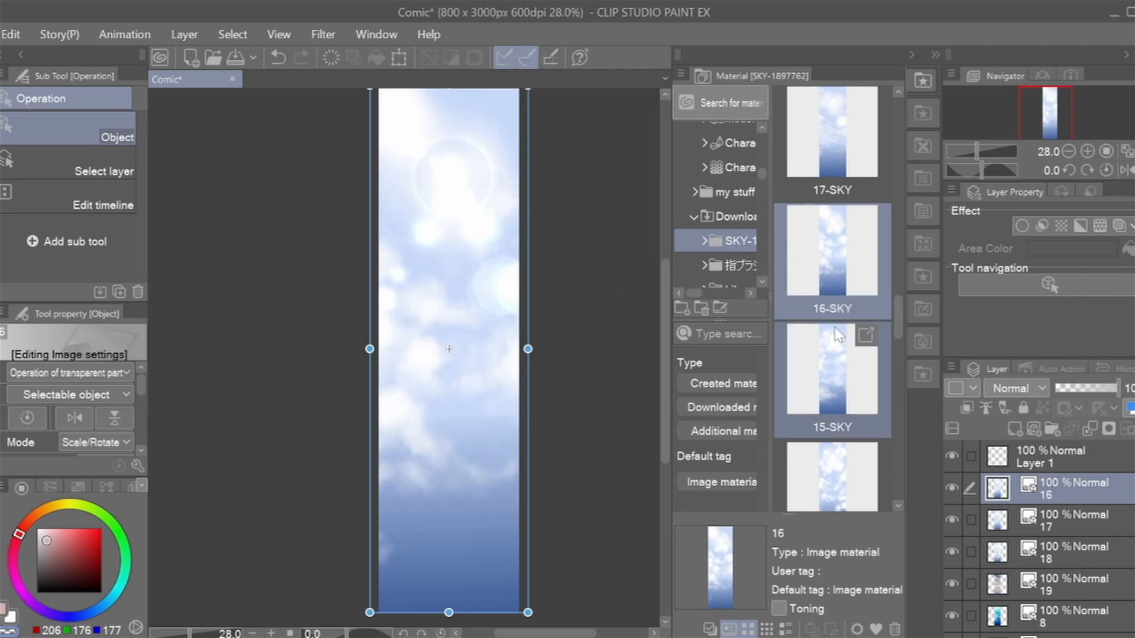
drag(834, 349, 429, 372)
drag(839, 473, 475, 356)
Step: Add sky images 25, 24, 23, 22, 21 and 20 to the canvas
scroll(839, 354, down, 6)
drag(836, 192, 461, 346)
drag(834, 308, 460, 354)
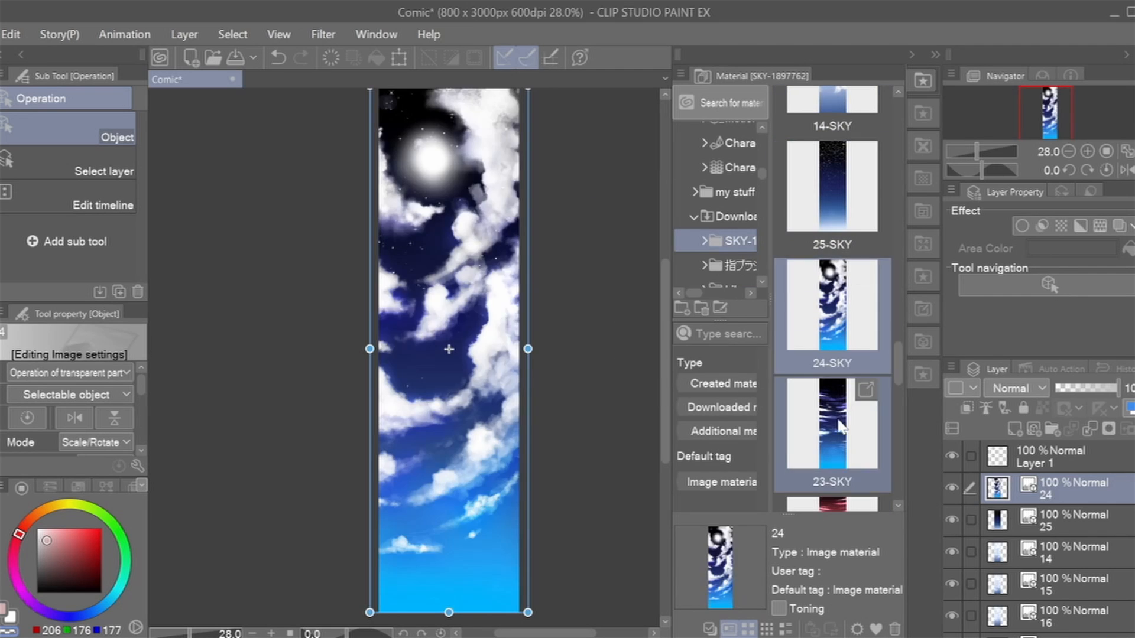
drag(841, 425, 455, 348)
drag(898, 370, 898, 410)
drag(833, 195, 440, 331)
drag(834, 319, 458, 343)
drag(832, 434, 455, 334)
Step: Add sky images 30, 29 and 28 and the last two of the SKY set to the canvas
drag(898, 408, 897, 444)
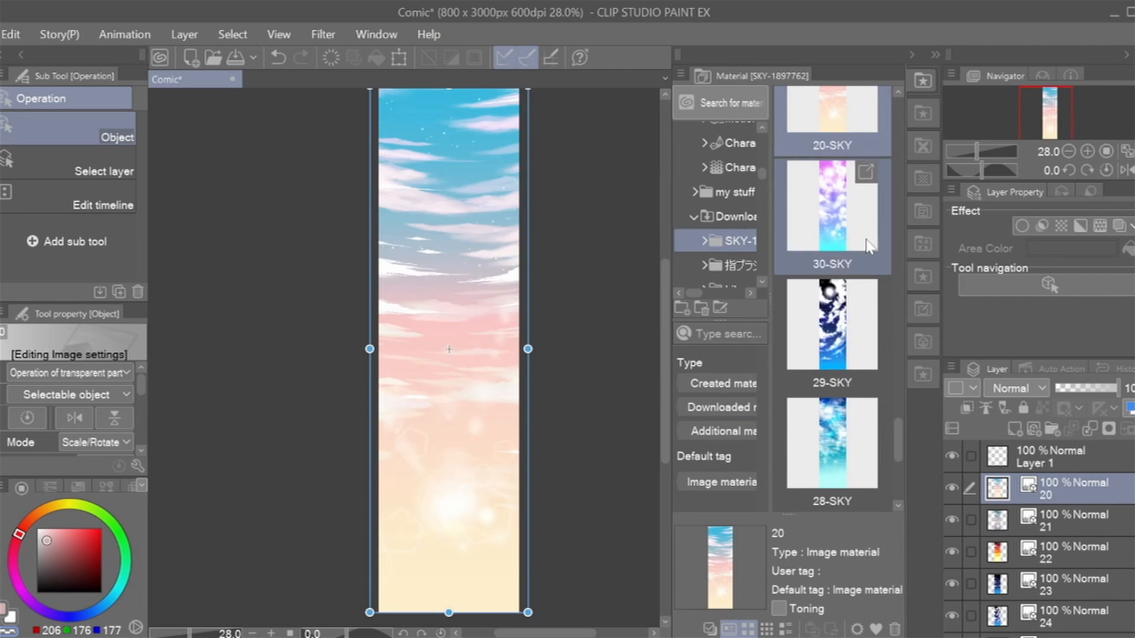
drag(863, 237, 455, 348)
drag(860, 346, 455, 343)
drag(851, 446, 455, 348)
drag(898, 438, 897, 466)
drag(845, 313, 456, 349)
drag(845, 425, 455, 349)
drag(897, 461, 897, 464)
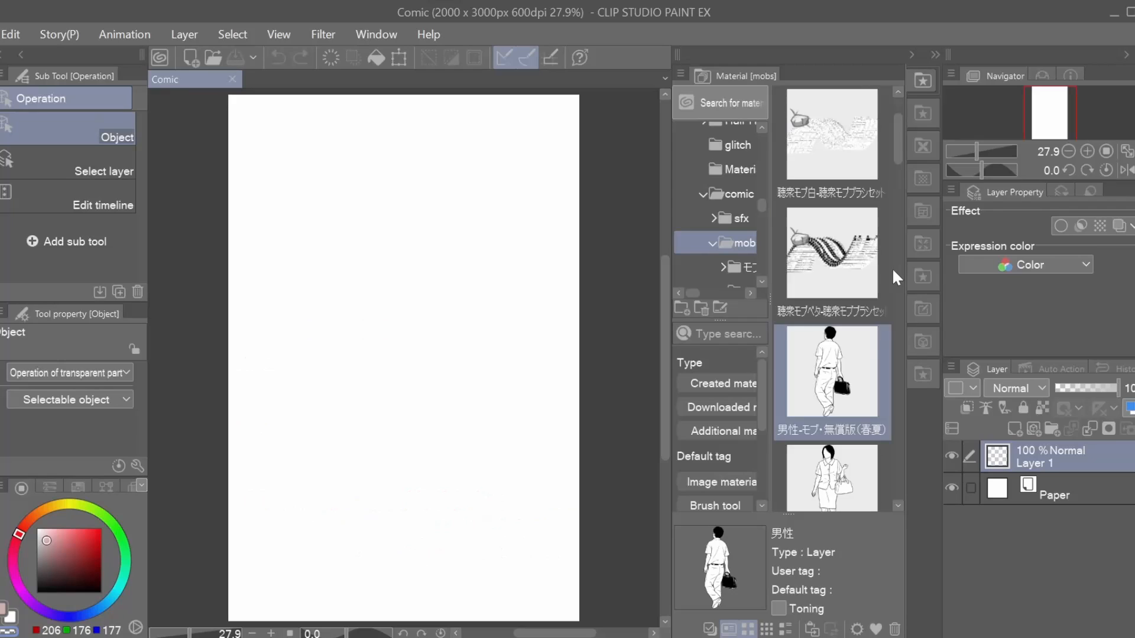
Step: Place the man with the black bag and the two women from the mobs materials on the page and position them
drag(830, 372, 455, 366)
mouse_move(830, 478)
mouse_down()
mouse_move(455, 367)
mouse_move(428, 341)
mouse_up()
key(ctrl+t)
click(337, 534)
drag(899, 143, 287, 368)
key(ctrl+t)
click(211, 590)
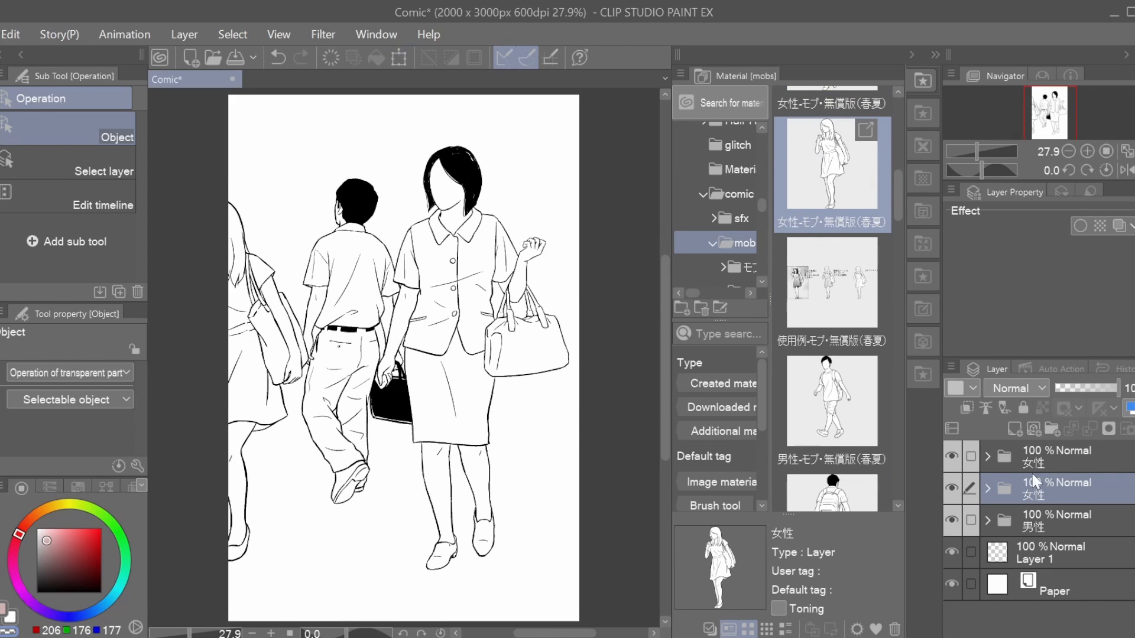
Step: Select the three figure folders together and scale the group down
click(1034, 458)
click(970, 488)
click(970, 520)
key(ctrl+t)
drag(568, 357, 482, 314)
click(331, 456)
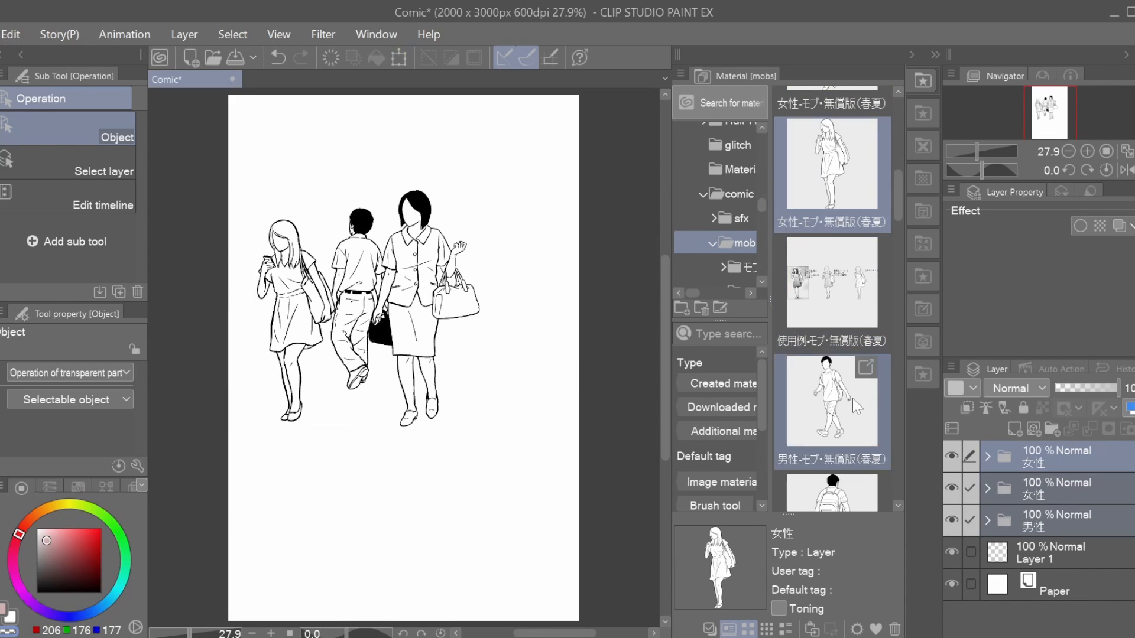
Step: Place the walking man in shorts with a backpack large in front of the group on the right side of the page
drag(831, 400, 556, 299)
key(ctrl+t)
click(490, 615)
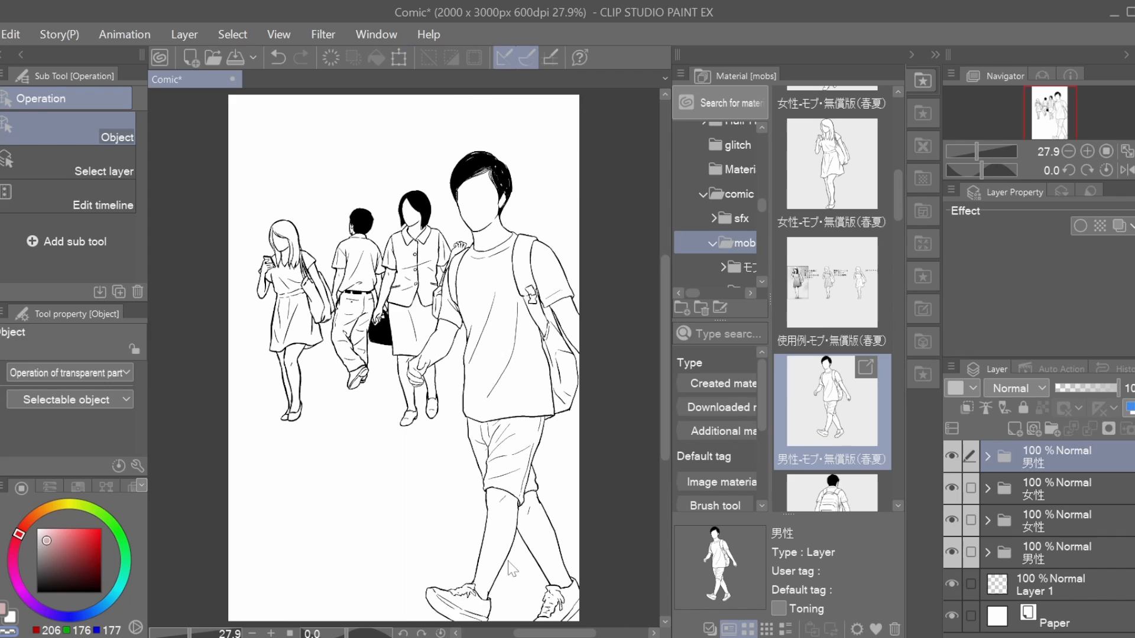
Step: From the autumn/winter mobs folder, add the side-facing man with a backpack between the two men on the left of the page
drag(897, 200, 898, 225)
drag(762, 205, 764, 140)
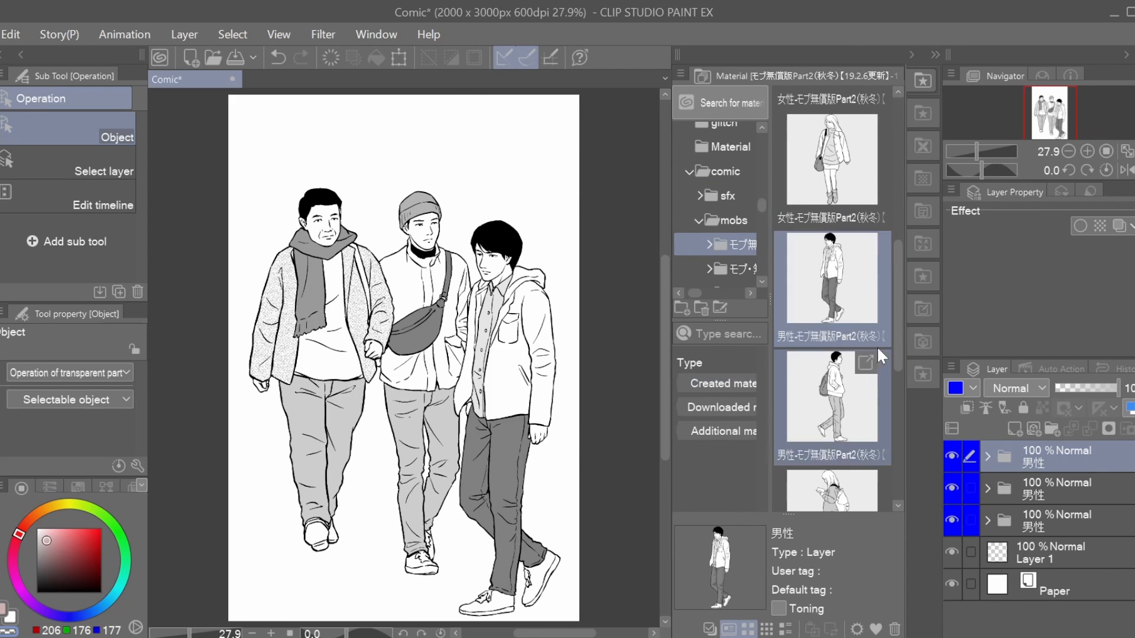
drag(845, 402, 359, 391)
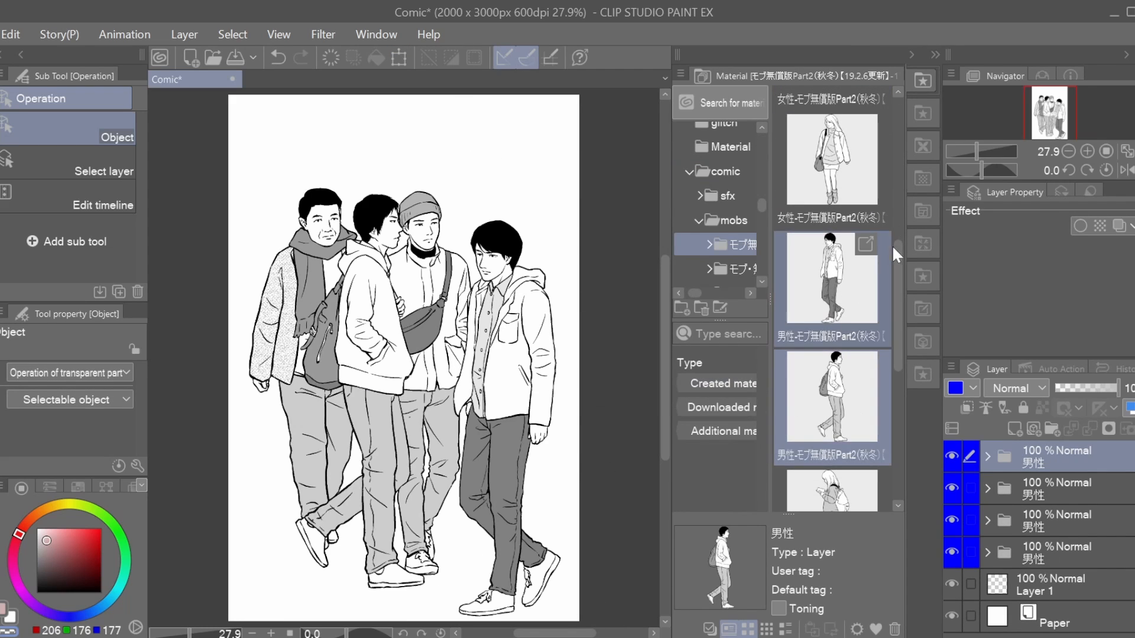
Step: Add the long-haired woman with a backpack and enlarge her in the foreground on the right side of the page
scroll(886, 247, down, 4)
drag(862, 264, 457, 464)
key(ctrl+t)
drag(515, 310, 595, 97)
drag(591, 242, 604, 337)
click(479, 615)
Step: Select the four men's folders together, scale them down and shift them to the left of the page
click(986, 487)
drag(969, 520, 970, 584)
key(ctrl+t)
drag(560, 402, 467, 353)
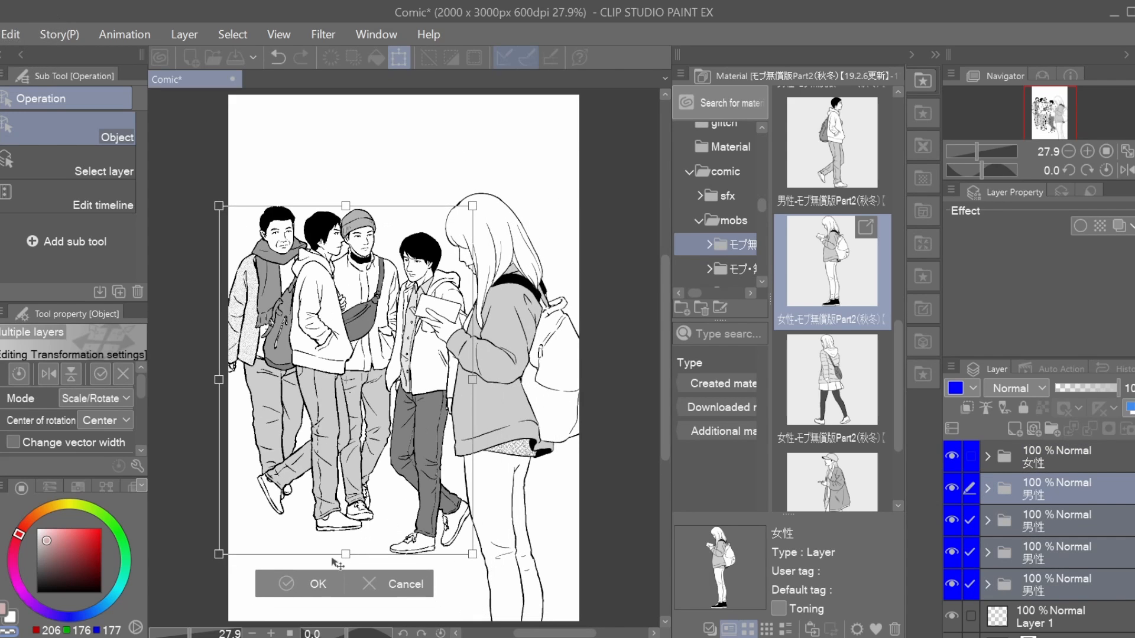
click(318, 583)
Step: Identify the folder of the man in the open jacket and move him up level with the other men
click(986, 489)
click(953, 489)
click(952, 489)
click(999, 521)
key(k)
drag(454, 407, 448, 392)
Step: Transform the side-facing man with the backpack so that he stands partly behind the woman
click(999, 489)
key(ctrl+t)
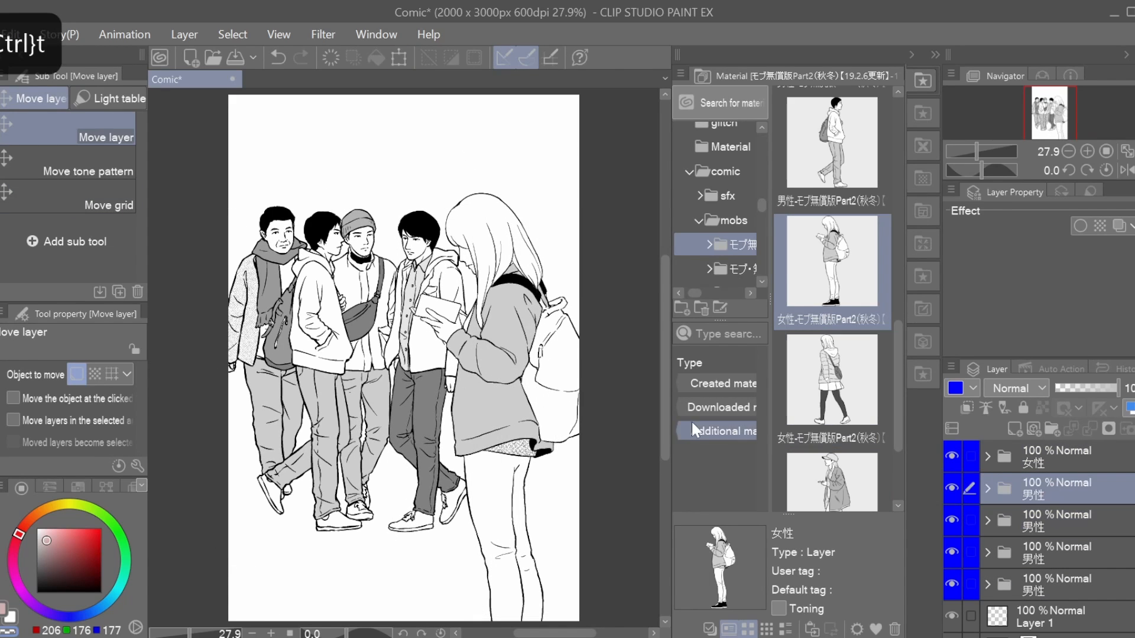
drag(375, 326, 572, 344)
drag(580, 289, 547, 308)
key(Return)
Step: Merge the four men's folders into one layer and apply a blur filter to it
drag(970, 520, 970, 584)
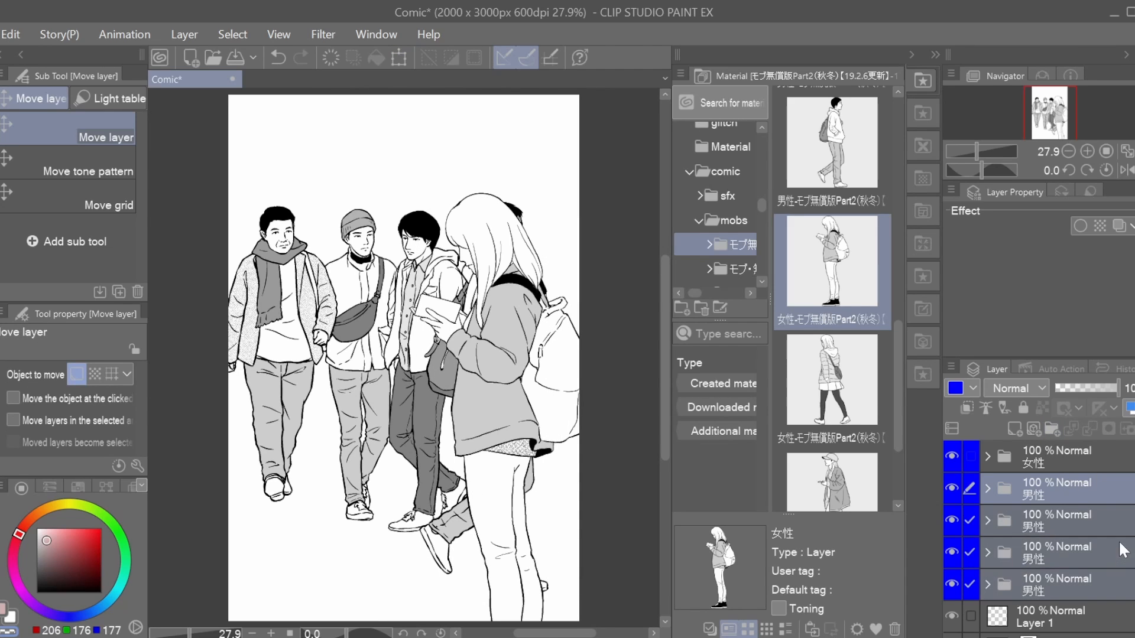
key(shift+alt+e)
click(322, 34)
mouse_move(349, 56)
click(509, 100)
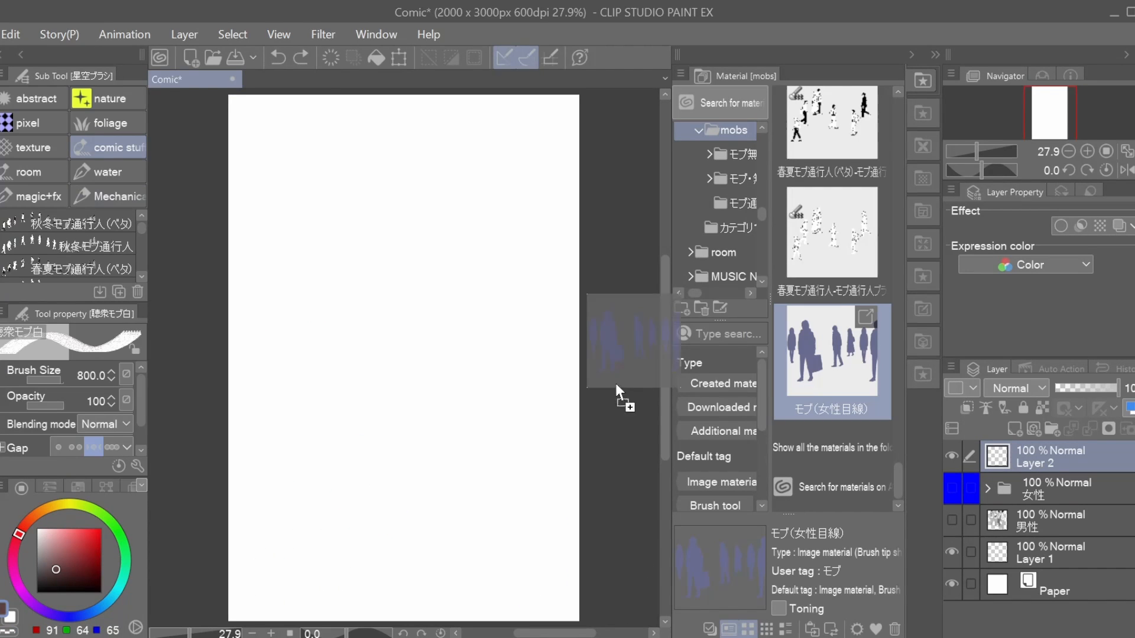
Step: Place the モブ(女性目線) silhouette material on the page and enlarge its crowd pattern
mouse_move(620, 398)
mouse_down()
mouse_move(286, 324)
mouse_move(325, 363)
mouse_up()
drag(398, 418, 506, 480)
drag(505, 261, 539, 238)
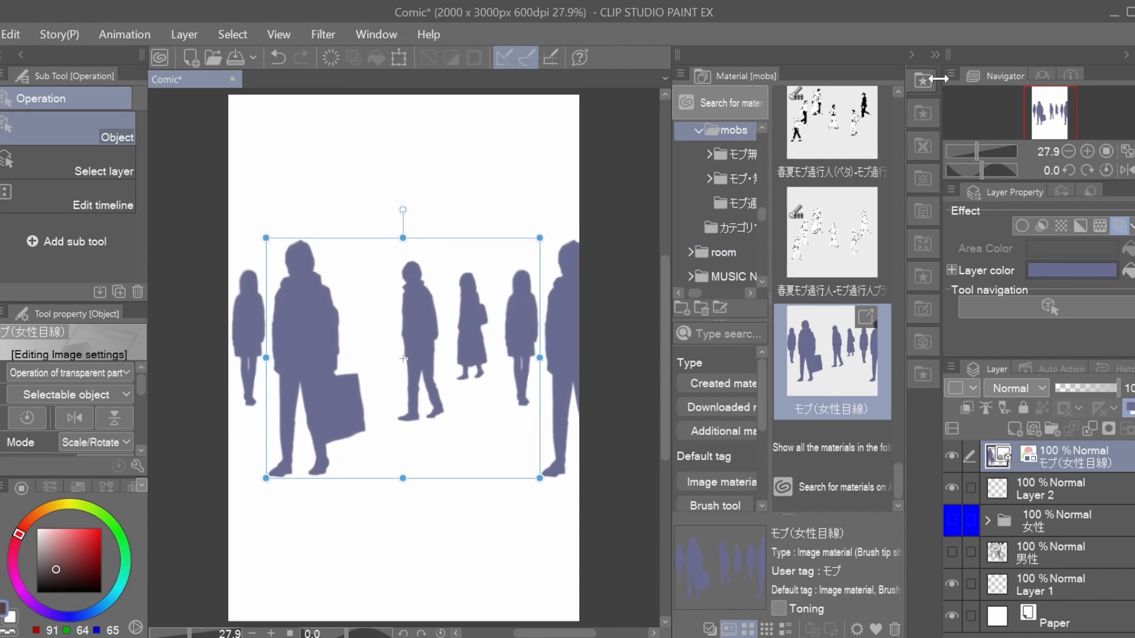
Step: Move the silhouette layer directly above Paper and shift the silhouettes up behind the men
click(934, 54)
drag(1077, 469, 1005, 585)
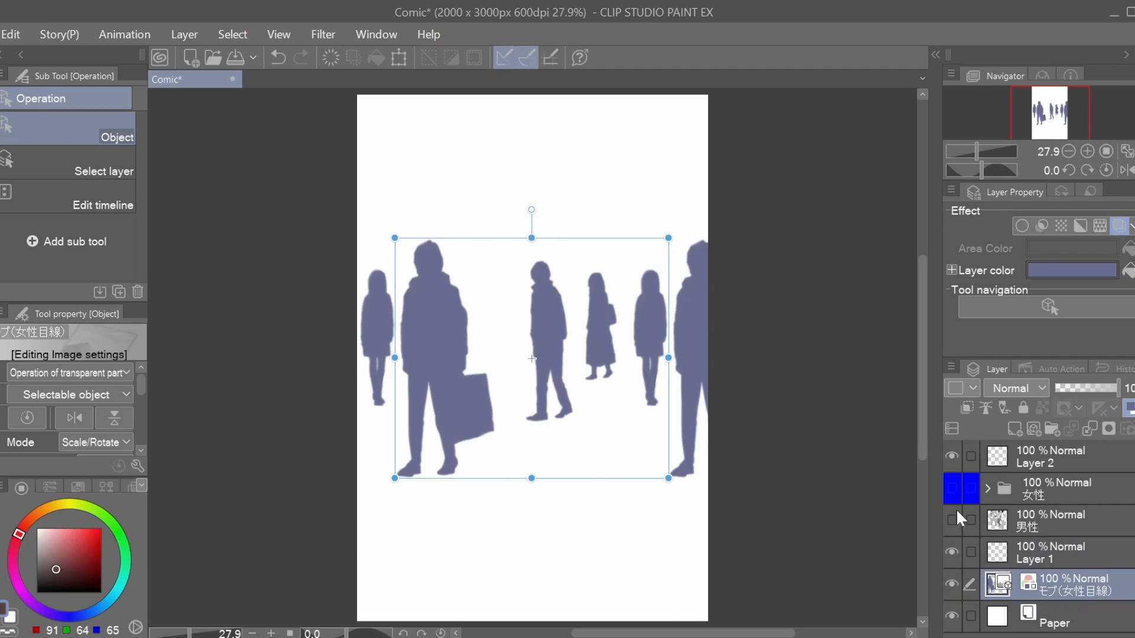
drag(676, 282, 591, 240)
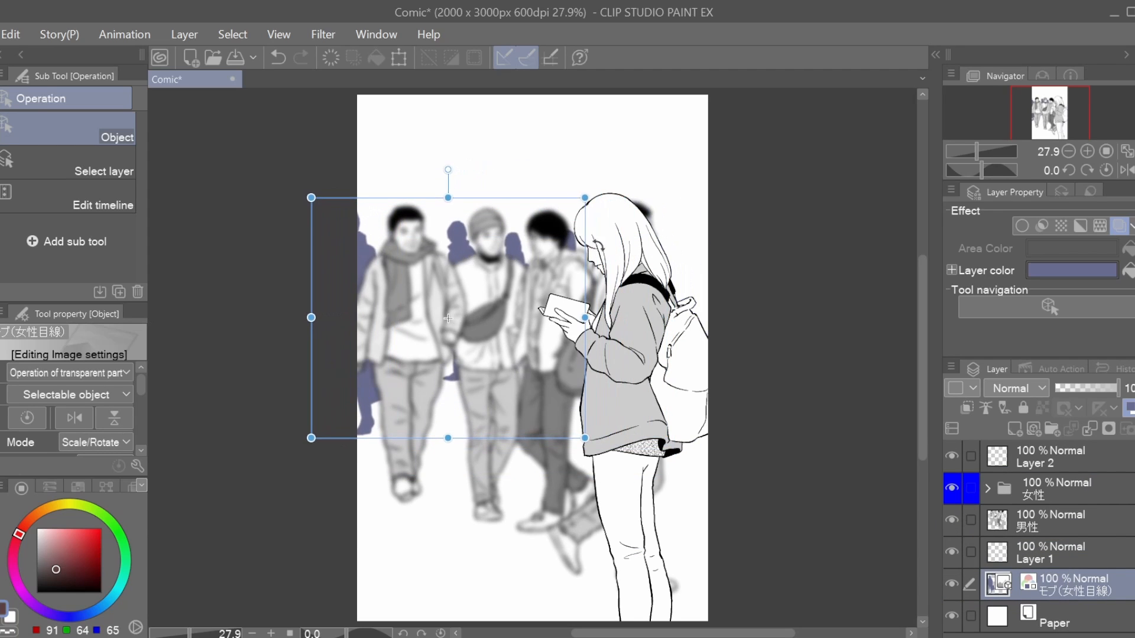
Step: Duplicate the blurred 男性 layer, hide the copy and select the original
drag(735, 482, 778, 465)
click(1055, 518)
key(ctrl+c)
key(ctrl+v)
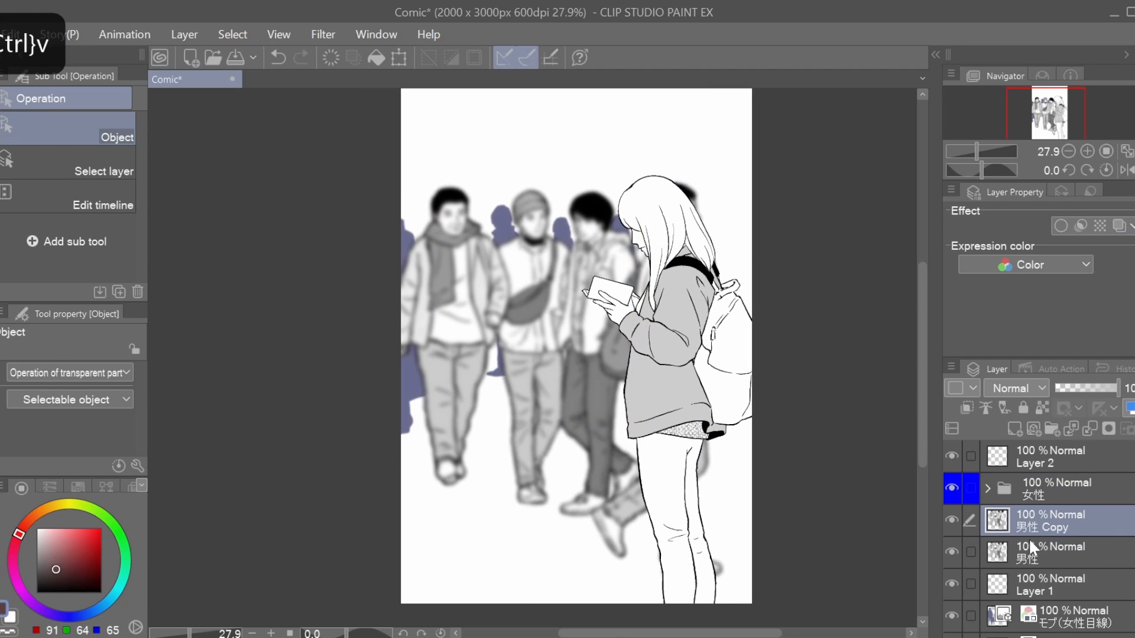
click(1029, 544)
click(951, 520)
Step: Sample the silhouettes' blue-grey and fill the men on the original 男性 layer with it, keeping transparent pixels locked
key(p)
alt+click(501, 216)
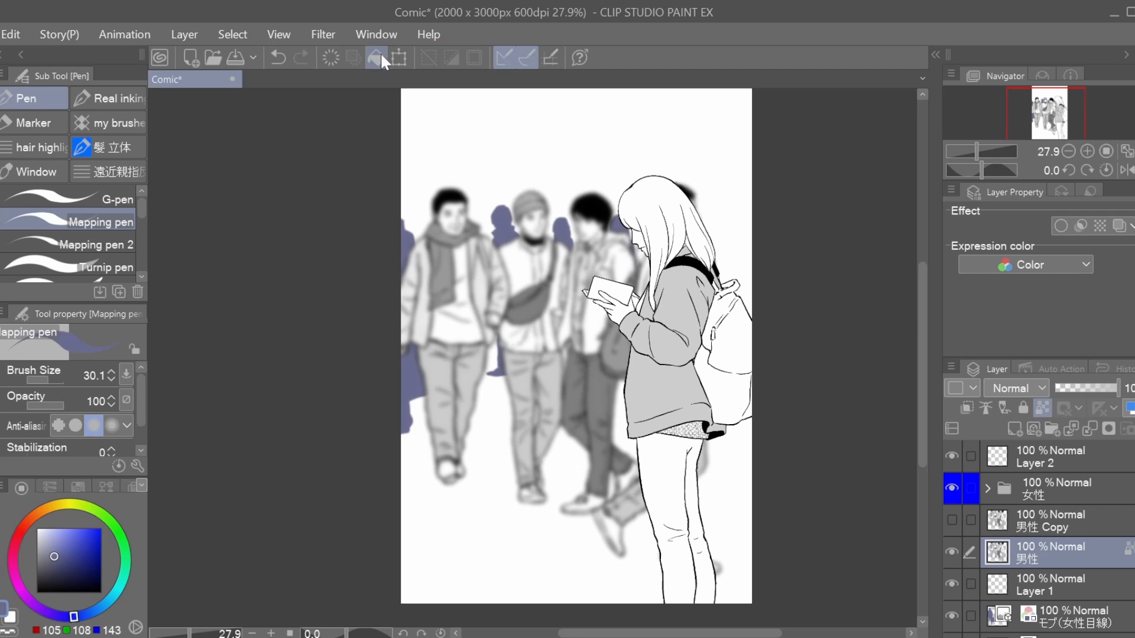
click(381, 56)
Step: Show the 男性 Copy layer and set its blending mode to Multiply
click(1035, 521)
click(951, 520)
click(1018, 389)
click(1012, 67)
Step: Airbrush a pale blue (213, 215, 236) across the men on the 男性 layer with the Soft airbrush at size 800
click(1049, 546)
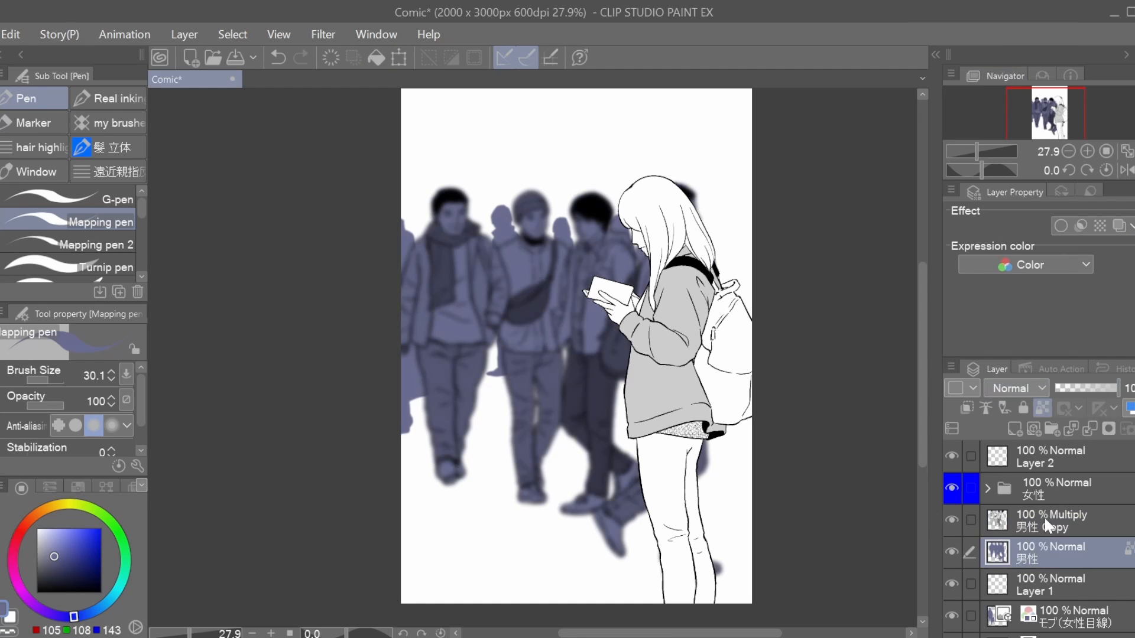
key(ctrl+v)
key(ctrl+z)
click(43, 533)
key(b)
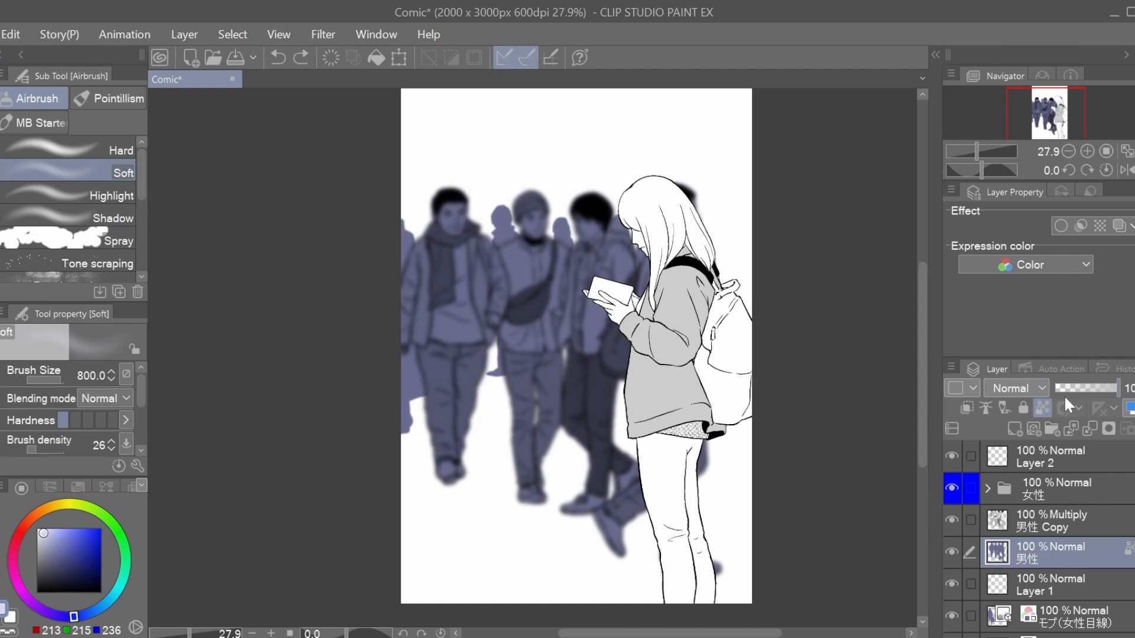
mouse_move(451, 265)
mouse_down()
mouse_move(523, 147)
mouse_move(633, 259)
mouse_move(433, 213)
mouse_move(654, 374)
mouse_up()
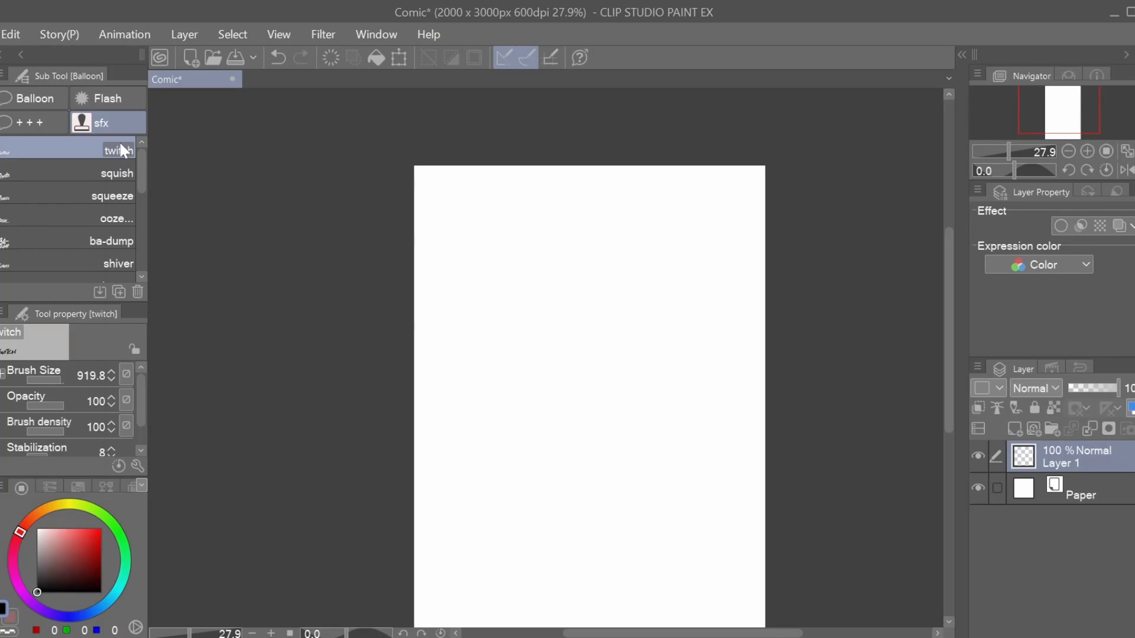
Step: Stamp the "twitch" sound effect at the upper left of the page, undoing the first placements
click(530, 282)
click(590, 341)
key(ctrl+z)
key(ctrl+z)
click(508, 234)
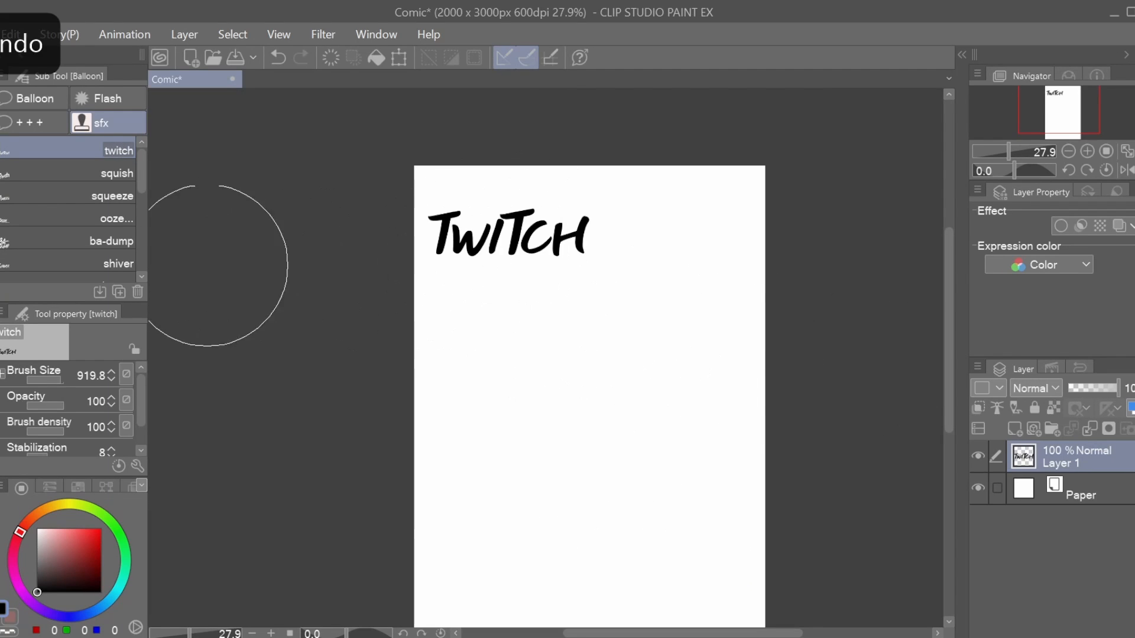
Step: Stamp the "squish" and "squeeze" sound effects below "twitch"
click(117, 173)
click(656, 285)
click(112, 195)
click(534, 367)
Step: Stamp the "ooze...", "ba-dump" and "shiver" sound effects on the lower half of the page
click(117, 218)
click(668, 488)
click(111, 241)
click(426, 425)
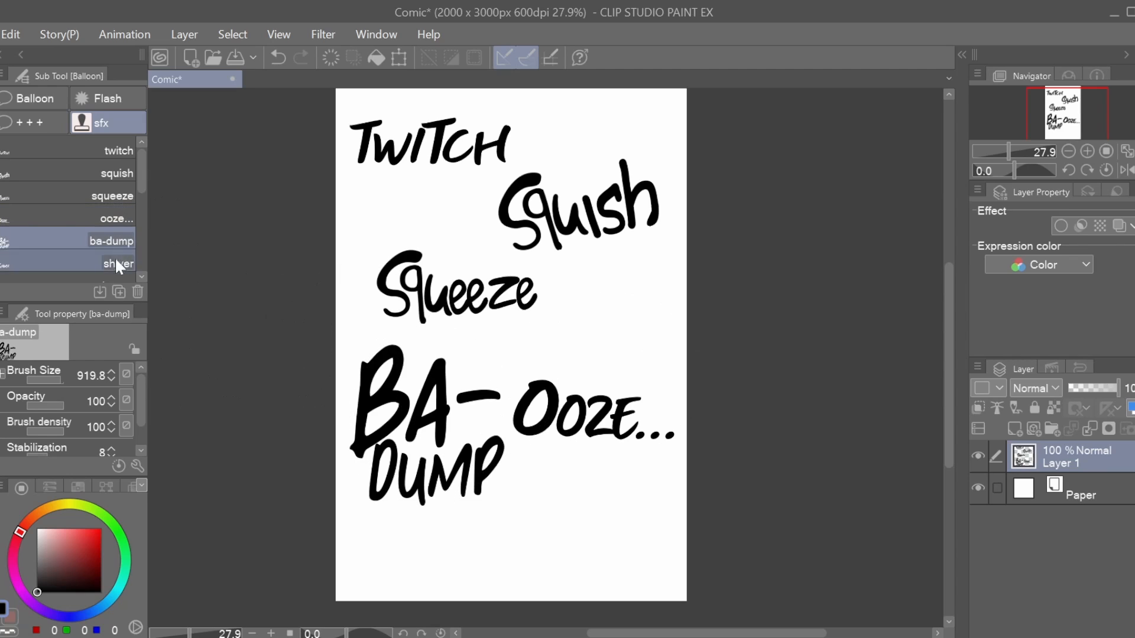
click(118, 264)
click(624, 502)
Step: Clear the stamped sound effects to get a blank layer and stamp "shiver" at the upper left of the page
click(1134, 430)
click(1014, 430)
click(409, 145)
key(ctrl+z)
click(434, 198)
key(ctrl+z)
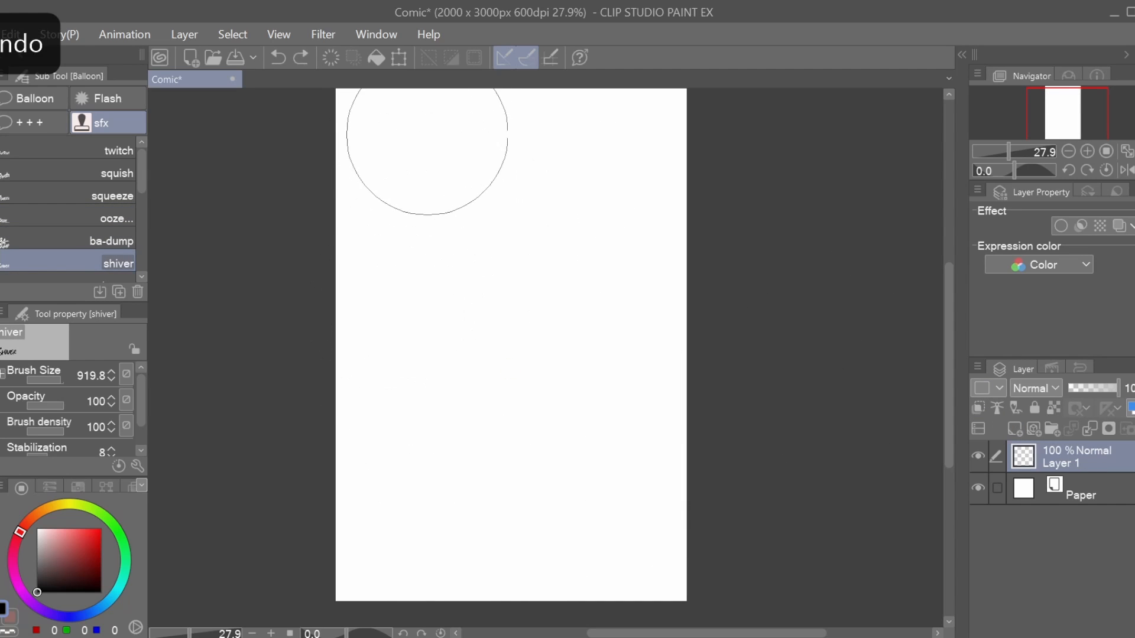
click(427, 151)
Step: Stamp the "hnnnn" and "ha" sound effects, and clear the layer
scroll(140, 205, down, 3)
click(117, 206)
click(543, 284)
click(126, 229)
click(408, 433)
key(Delete)
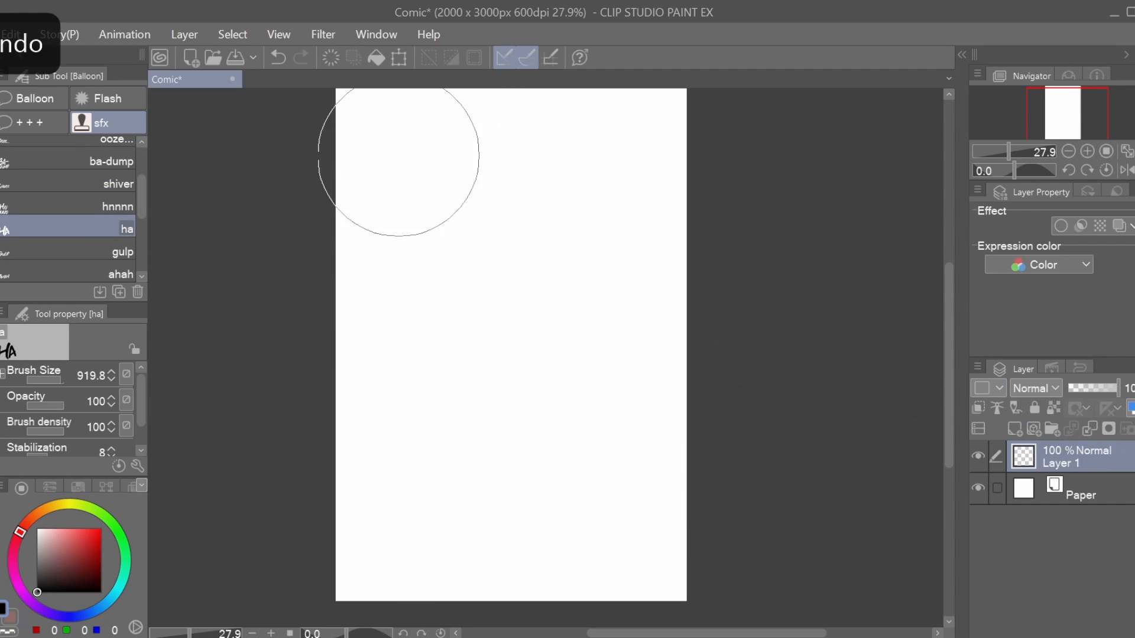
Step: Set the brush size to 500 and stamp "ha" twice side by side to form HAHA, undoing the misplaced and extra stamps
key(bracketleft)
key(bracketleft)
key(bracketleft)
key(bracketleft)
click(404, 187)
click(478, 177)
click(546, 166)
key(ctrl+z)
key(ctrl+z)
click(488, 174)
click(570, 160)
key(ctrl+z)
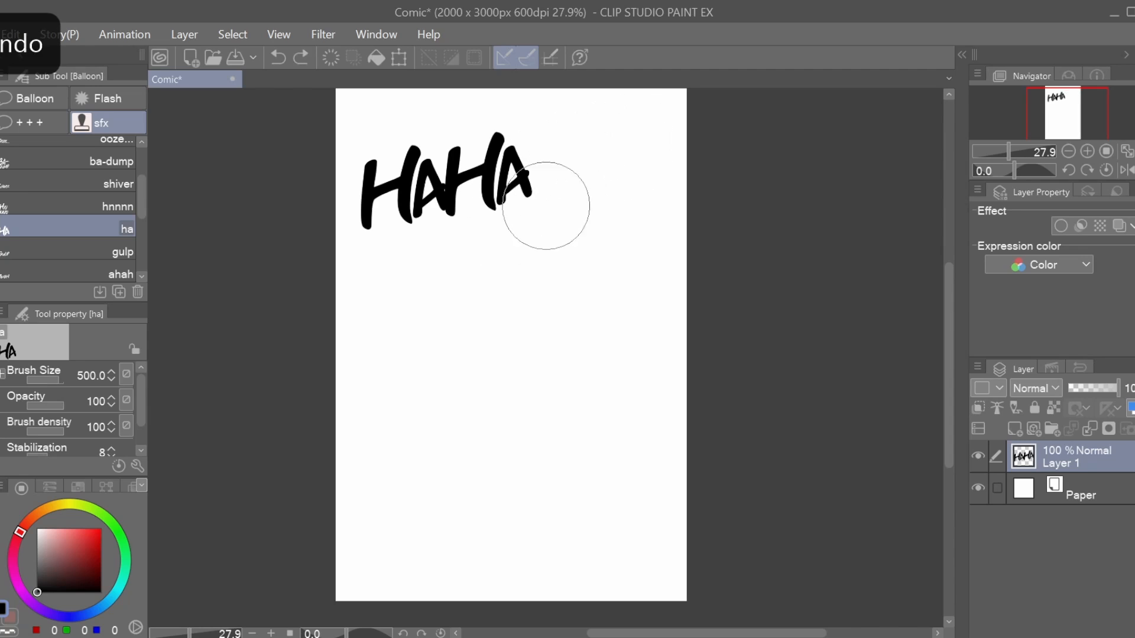
Step: Try adding more "ha" stamps beside the HAHA lettering, and undo all the stamps to empty the page
key(ctrl+z)
click(500, 168)
click(599, 137)
key(ctrl+z)
key(ctrl+z)
key(ctrl+z)
Step: Try the "gulp" sound effect and undo it, and stamp "ahah" twice, one above the other, on the upper half of the page
click(102, 253)
click(466, 182)
click(490, 337)
key(ctrl+z)
key(ctrl+z)
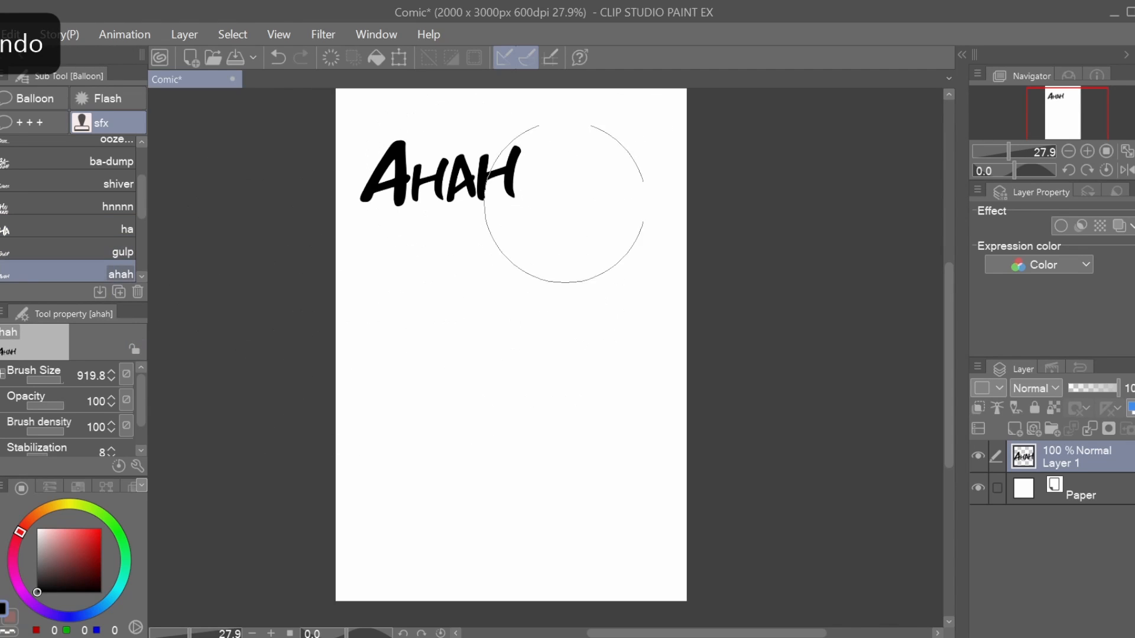
click(449, 290)
Step: Stamp "ah!" at brush size 700 below the two "ahah" effects, undoing the oversized first attempt
scroll(140, 233, down, 3)
click(127, 220)
click(583, 177)
key(ctrl+z)
key(bracketleft)
key(bracketleft)
click(515, 403)
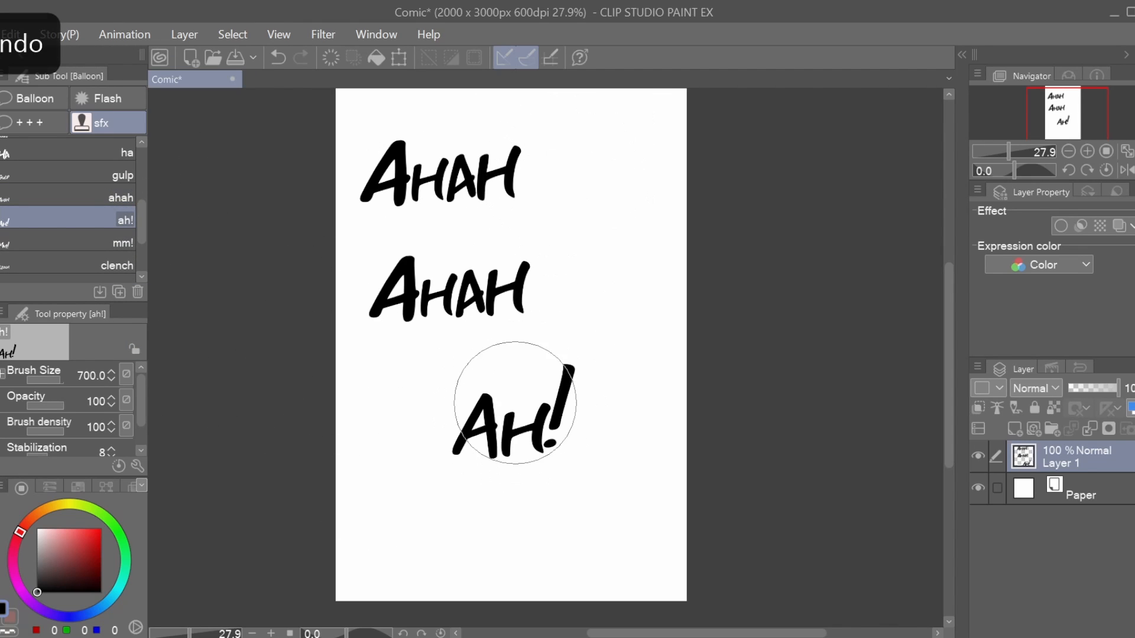
Step: Stamp "mm!" near the bottom of the page and "clench" at size 500 beside the upper "ahah"
click(126, 243)
click(463, 532)
click(117, 265)
click(572, 181)
Step: Stamp "aa" at the left side of the page, and replace the filled layer with a blank one
scroll(141, 247, down, 2)
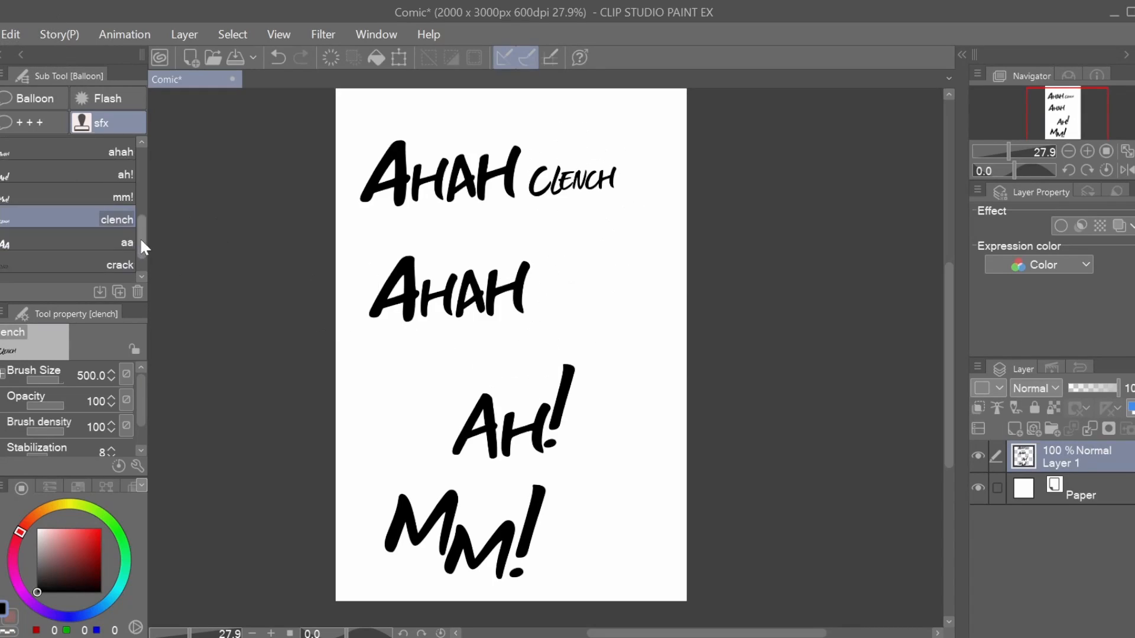
drag(142, 240, 141, 253)
click(126, 211)
click(394, 384)
click(1133, 429)
click(1015, 429)
Step: Stamp "aa" three times in decreasing sizes, descending from the upper left of the page to form a fading scream
click(436, 212)
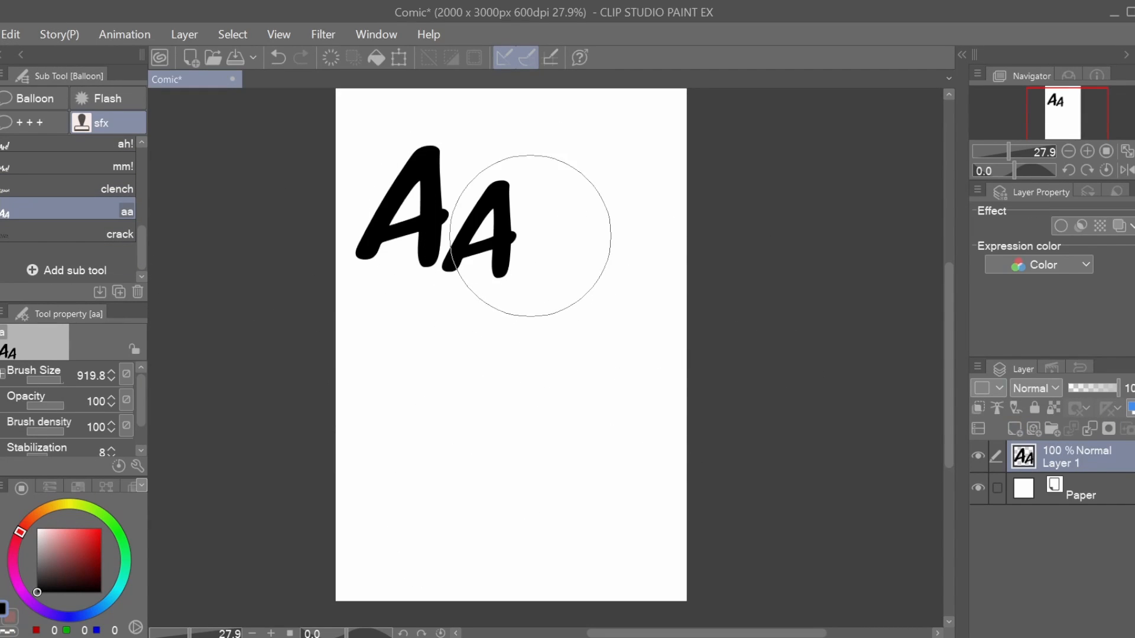
click(557, 258)
click(634, 288)
Step: Try the "crack" sub tool, switch back to "aa", and stamp a second row of small "aa" effects below the large scream
click(127, 234)
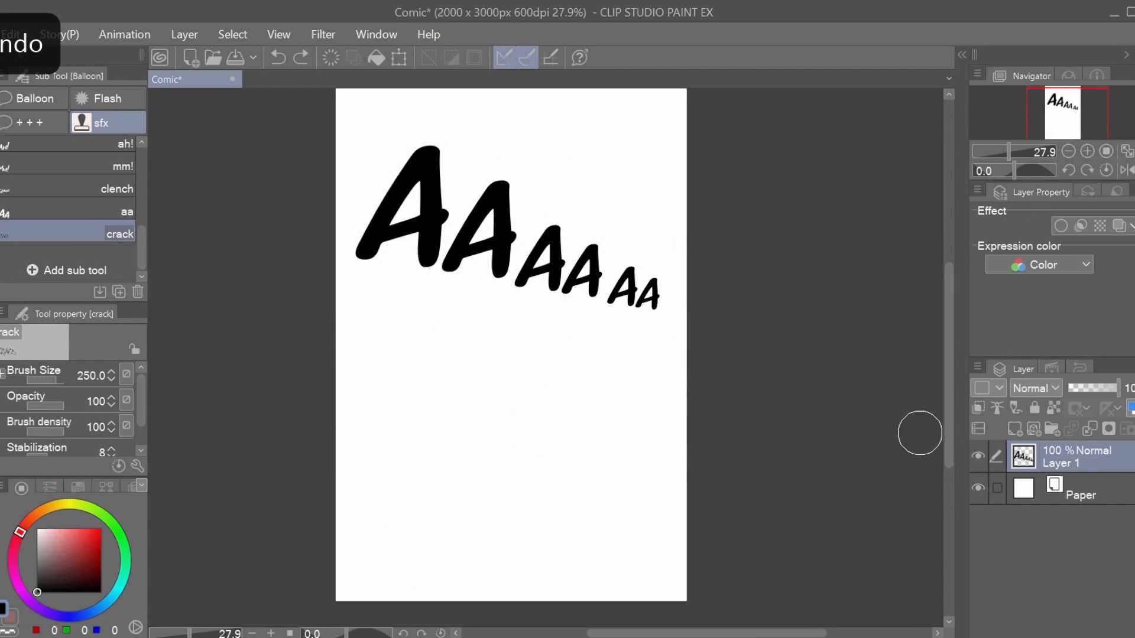
click(126, 211)
click(378, 326)
click(433, 344)
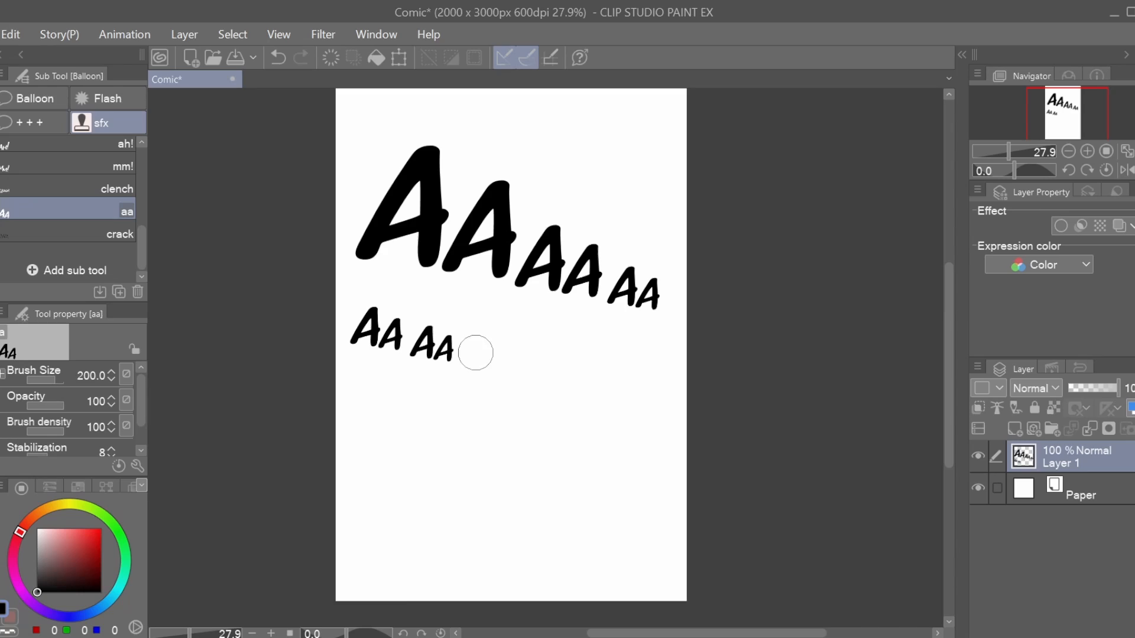
click(550, 374)
click(583, 382)
click(587, 417)
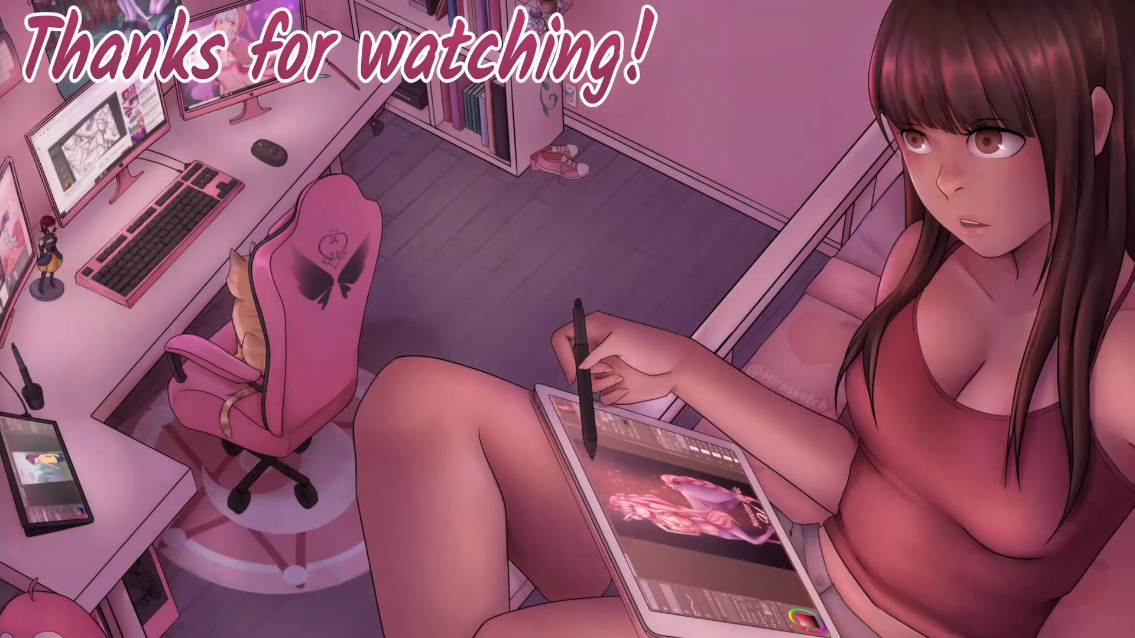